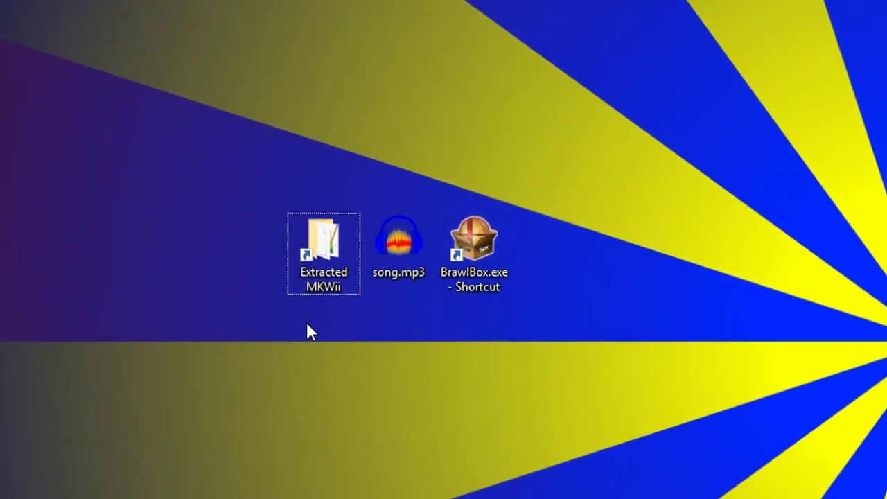
Open the Extracted MKWii game folder from its desktop shortcut
{"action": "double_click", "coordinate": [317, 242]}
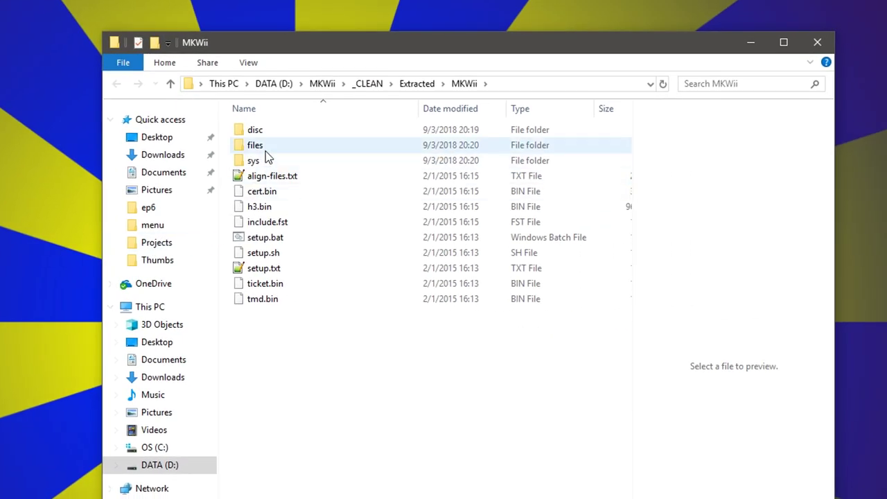
Copy revo_kart.brsar from files/sound onto the desktop beside the BrawlBox shortcut
{"action": "double_click", "coordinate": [264, 147]}
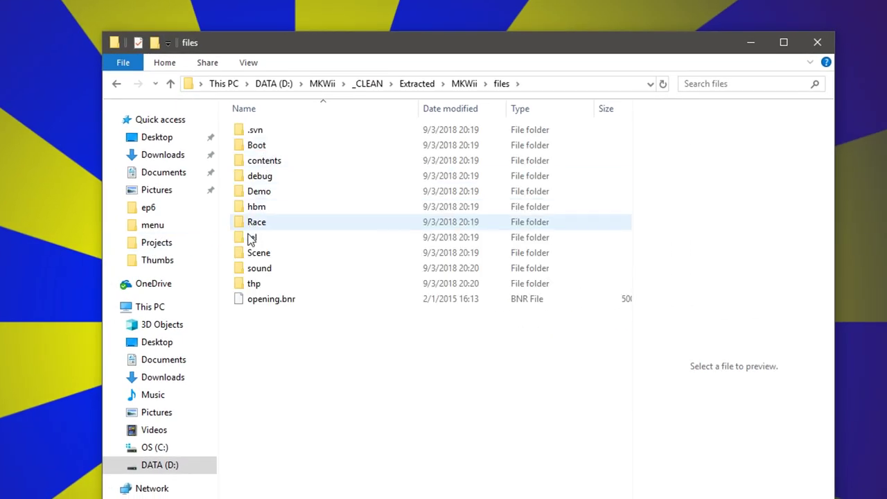
{"action": "double_click", "coordinate": [269, 273]}
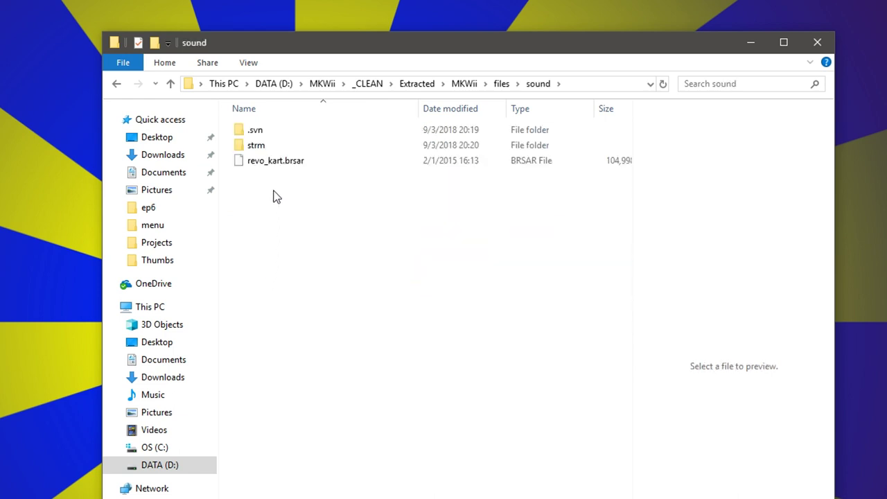
{"action": "left_click", "coordinate": [271, 165]}
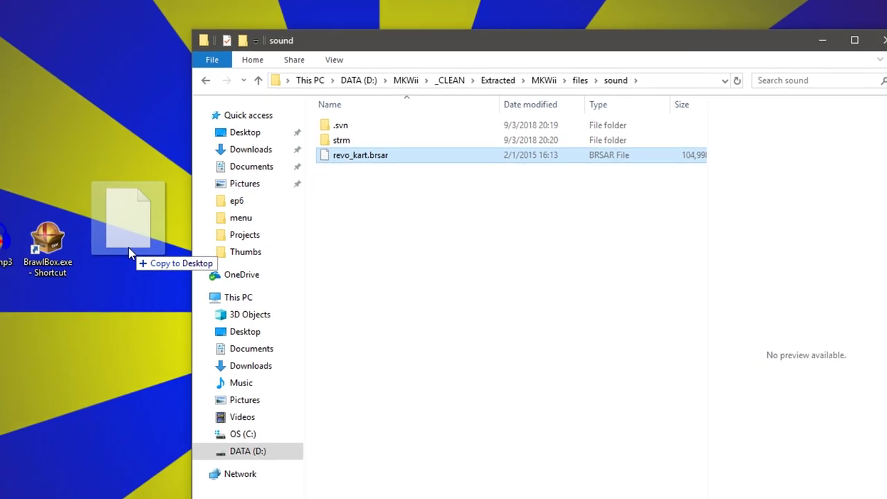
{"action": "left_click_drag", "start_coordinate": [276, 161], "coordinate": [111, 232]}
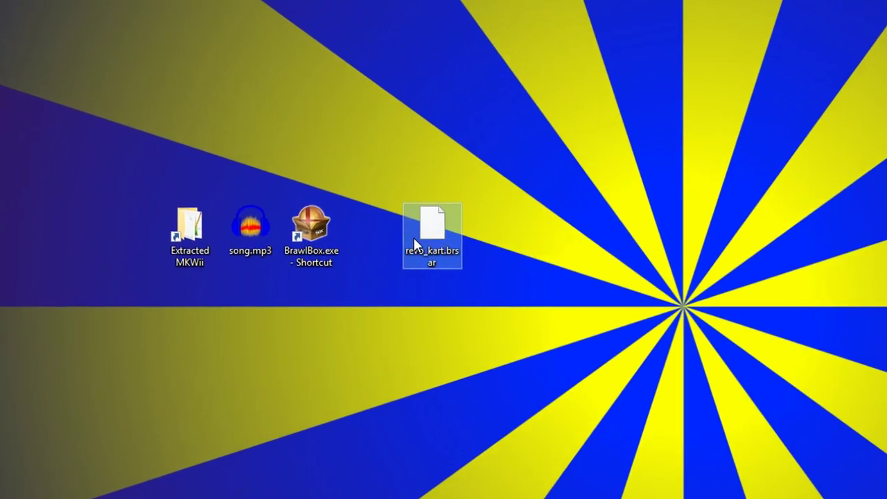
{"action": "left_click_drag", "start_coordinate": [307, 221], "coordinate": [255, 230]}
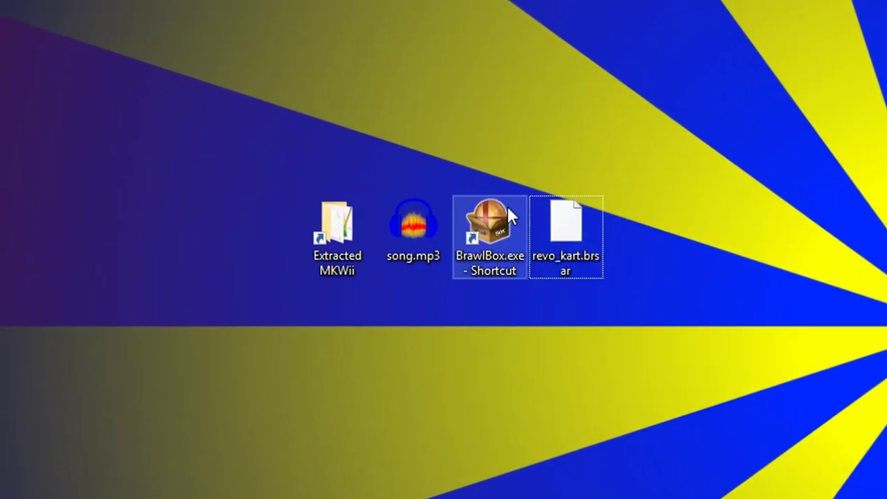
{"action": "left_click", "coordinate": [493, 223]}
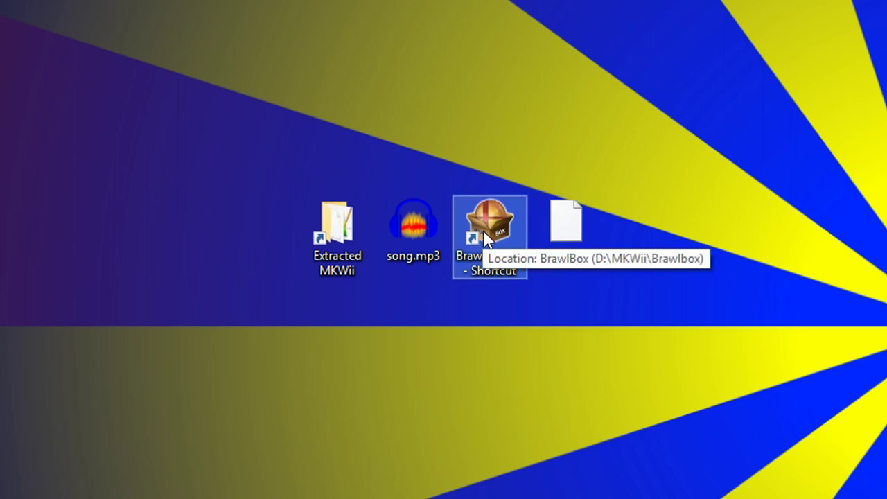
Launch BrawlBox with revo_kart.brsar, dismiss the internet error, and sort the enlarged file list by name
{"action": "double_click", "coordinate": [491, 231]}
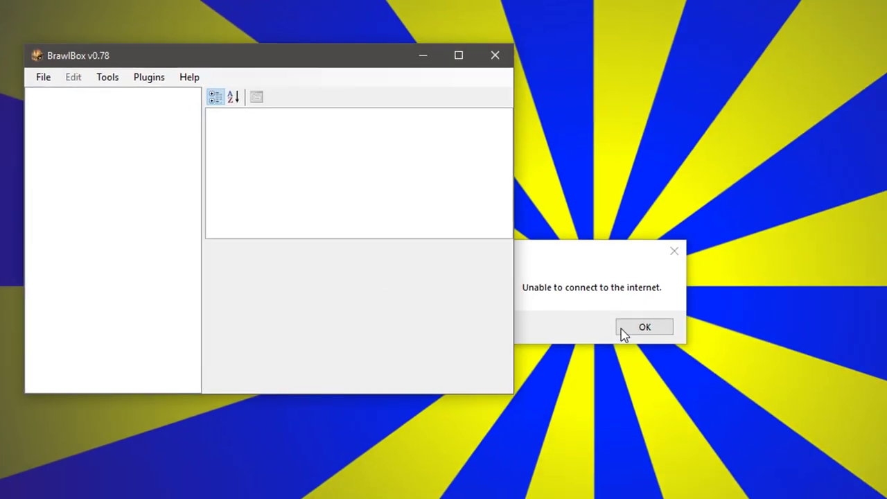
{"action": "left_click", "coordinate": [624, 334]}
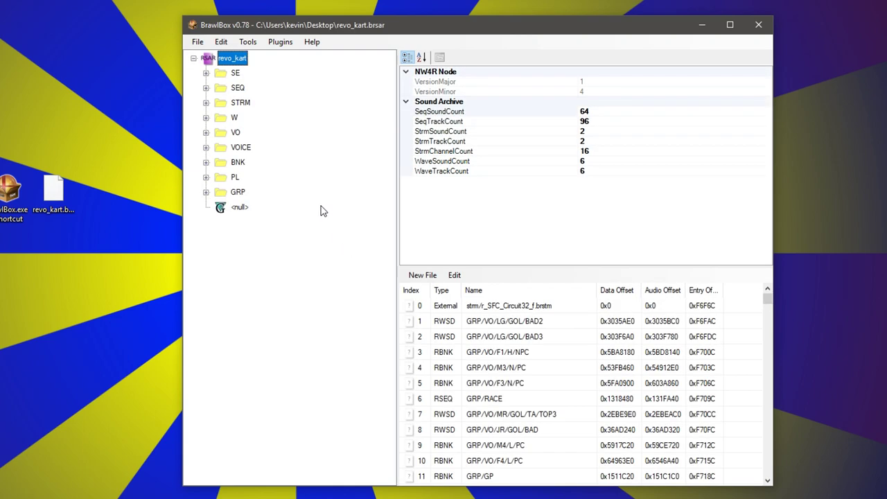
{"action": "left_click_drag", "start_coordinate": [494, 266], "coordinate": [497, 210]}
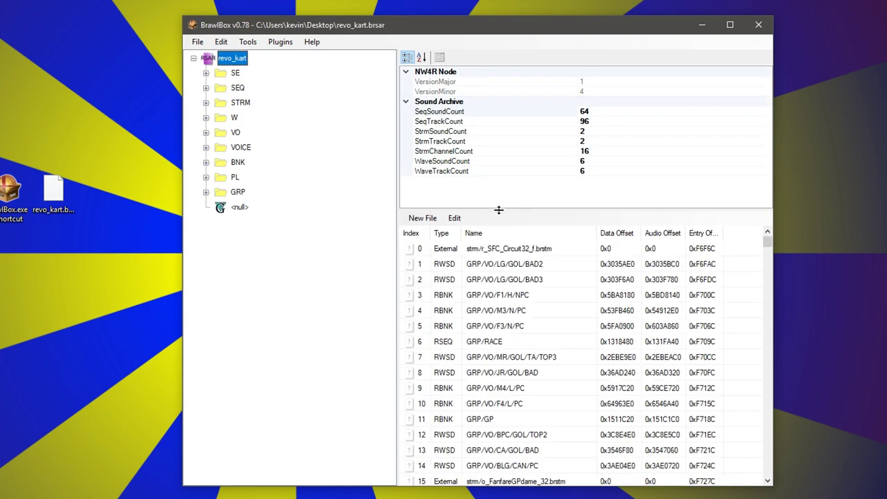
{"action": "left_click", "coordinate": [473, 233]}
Scroll to entry 627 GRP/MENU and open its editor
{"action": "scroll", "coordinate": [510, 332], "scroll_direction": "down", "scroll_amount": 5}
{"action": "scroll", "coordinate": [510, 359], "scroll_direction": "down", "scroll_amount": 5}
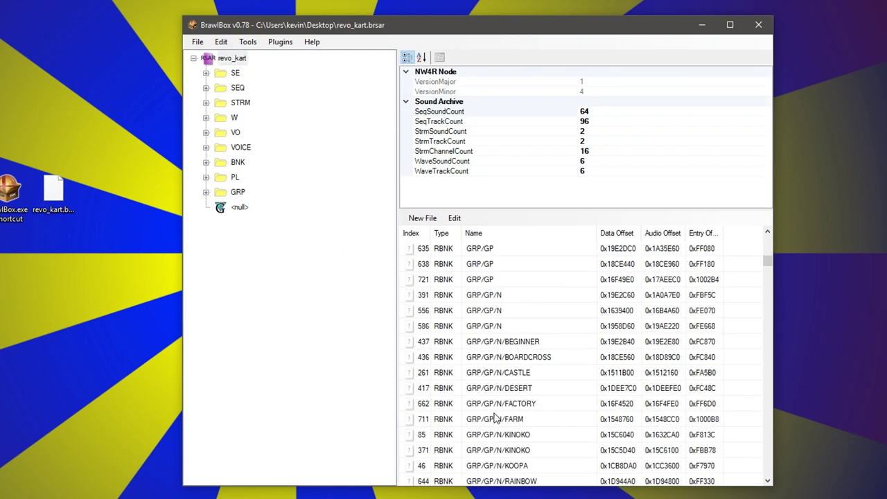
{"action": "scroll", "coordinate": [506, 375], "scroll_direction": "down", "scroll_amount": 5}
{"action": "scroll", "coordinate": [501, 388], "scroll_direction": "down", "scroll_amount": 5}
{"action": "scroll", "coordinate": [500, 374], "scroll_direction": "up", "scroll_amount": 3}
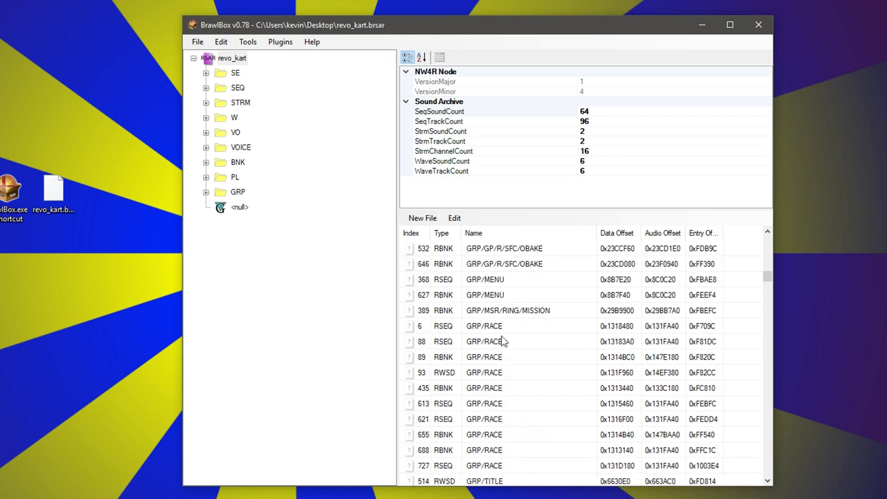
{"action": "left_click", "coordinate": [500, 299]}
{"action": "scroll", "coordinate": [486, 326], "scroll_direction": "up", "scroll_amount": 3}
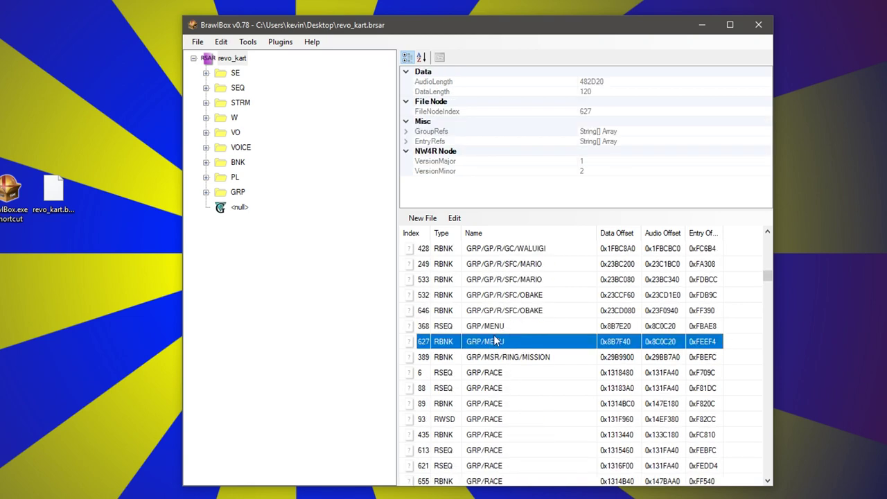
{"action": "double_click", "coordinate": [485, 350]}
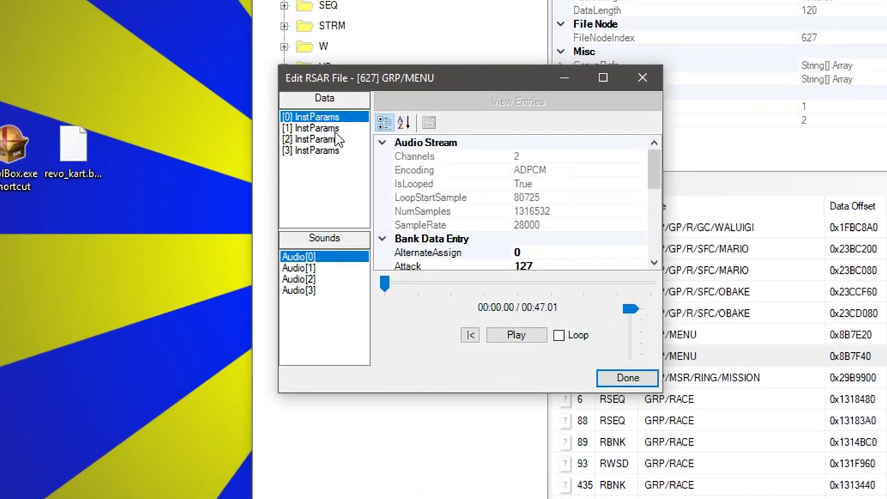
Step through bank 627's instrument entries, view the fourth entry's stream info, then close it
{"action": "key", "text": "End"}
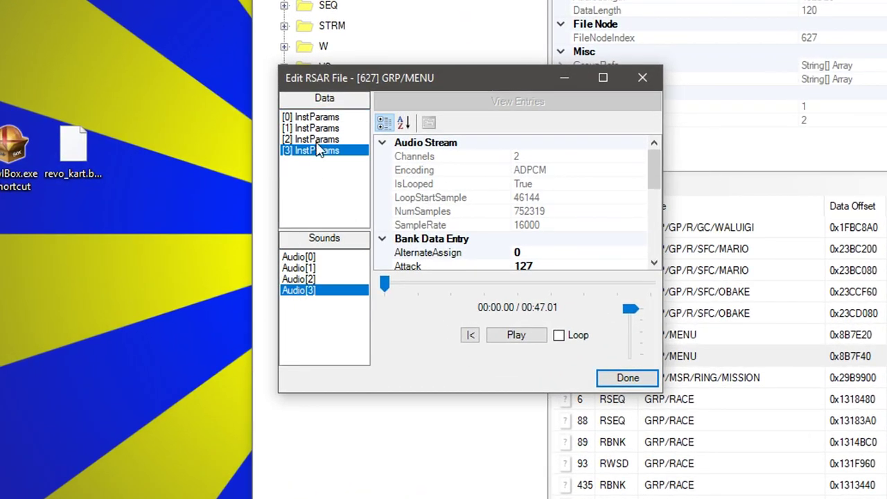
{"action": "key", "text": "Home"}
{"action": "key", "text": "Down"}
{"action": "key", "text": "Down"}
{"action": "key", "text": "Down"}
{"action": "key", "text": "Home"}
{"action": "left_click", "coordinate": [315, 136]}
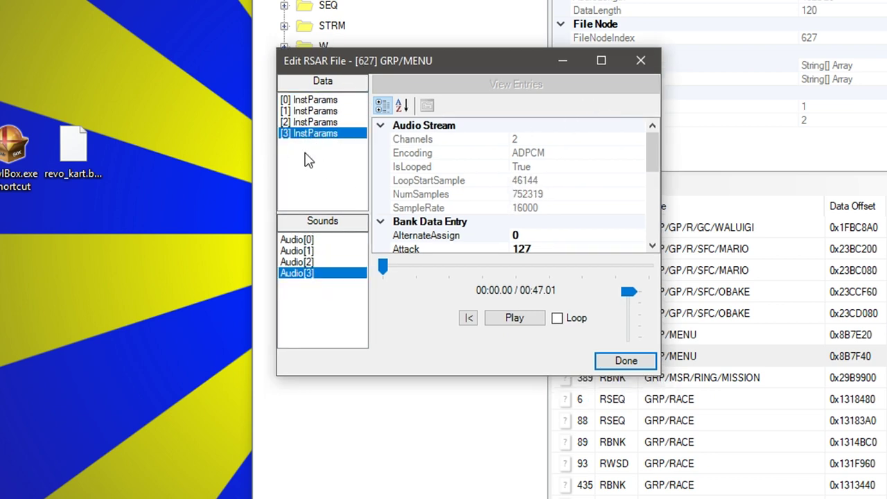
{"action": "left_click", "coordinate": [652, 61]}
Inspect the title_dummy label in GRP/MENU sequence 368, then close its editor
{"action": "double_click", "coordinate": [673, 335]}
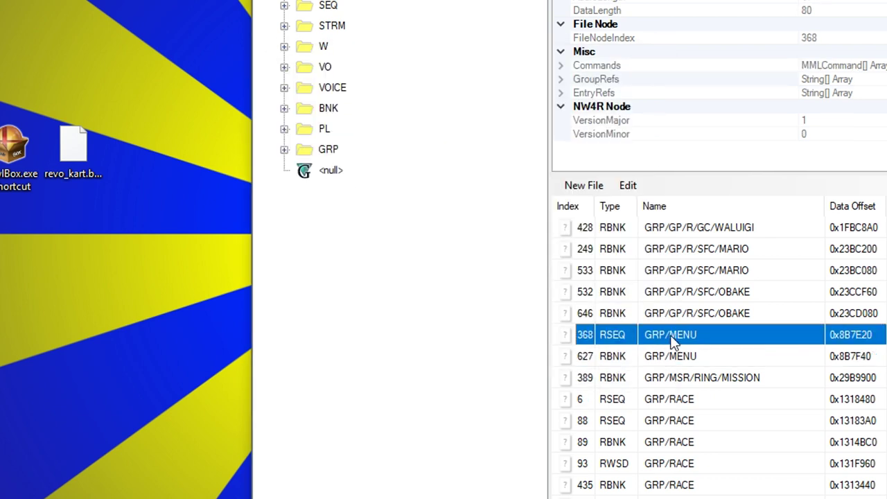
{"action": "left_click", "coordinate": [489, 156]}
{"action": "left_click_drag", "start_coordinate": [580, 84], "coordinate": [417, 81]}
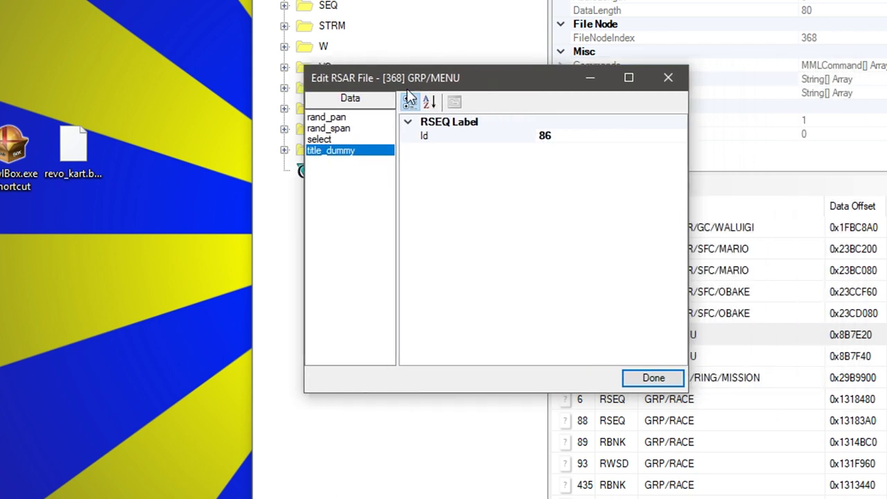
{"action": "left_click", "coordinate": [668, 78]}
Reopen bank 627, move its editor left, and select instrument entry [0]
{"action": "double_click", "coordinate": [673, 243]}
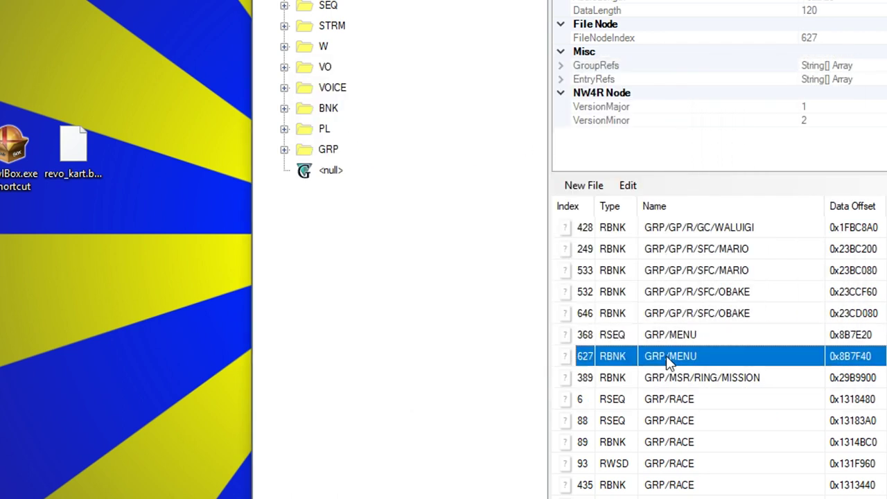
{"action": "left_click", "coordinate": [501, 152]}
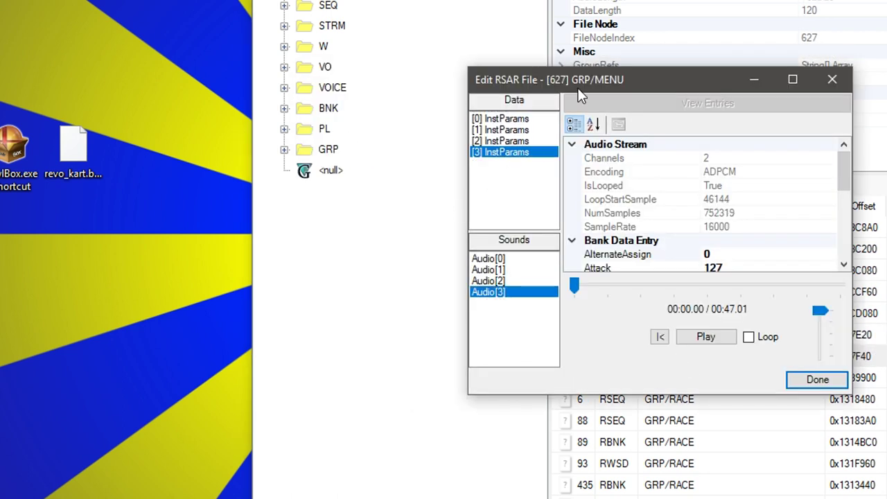
{"action": "left_click_drag", "start_coordinate": [580, 94], "coordinate": [374, 89]}
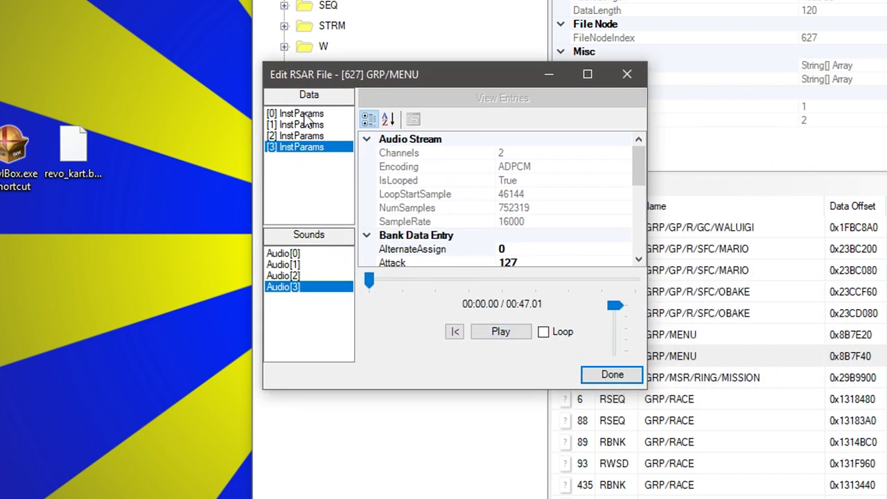
{"action": "left_click", "coordinate": [305, 114]}
{"action": "left_click", "coordinate": [543, 332]}
{"action": "left_click", "coordinate": [512, 335]}
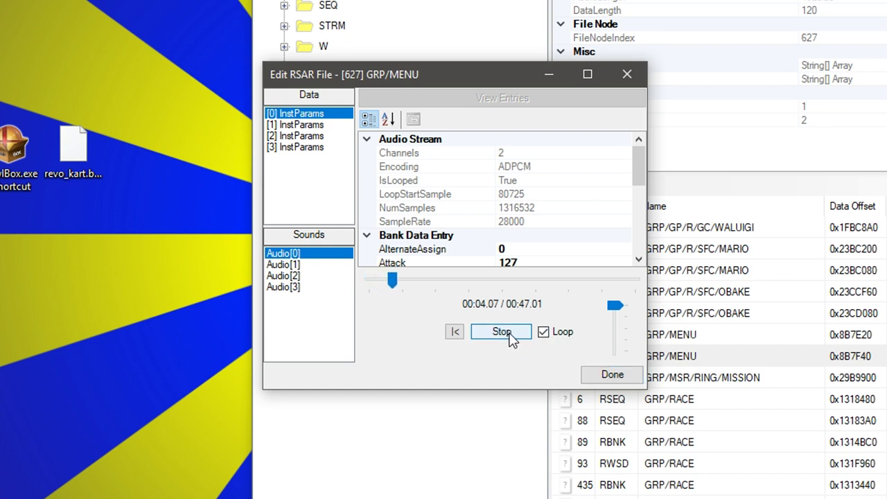
{"action": "left_click", "coordinate": [511, 335]}
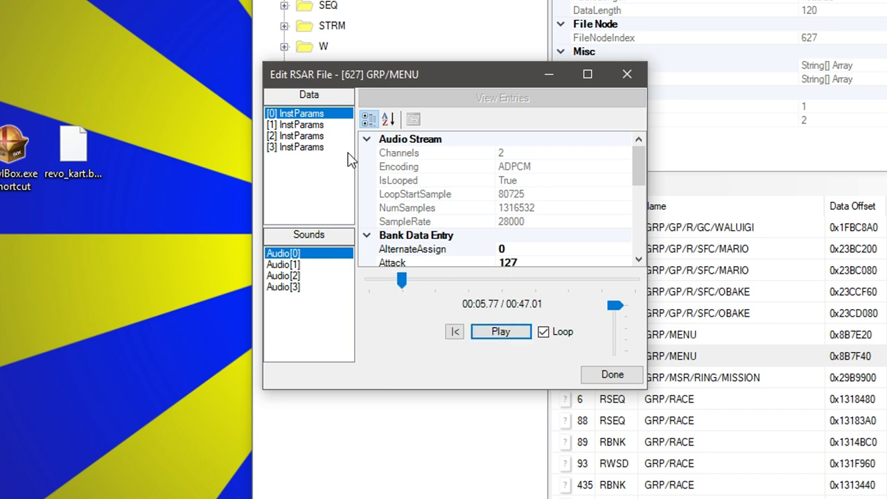
{"action": "left_click", "coordinate": [322, 125]}
{"action": "left_click", "coordinate": [509, 335]}
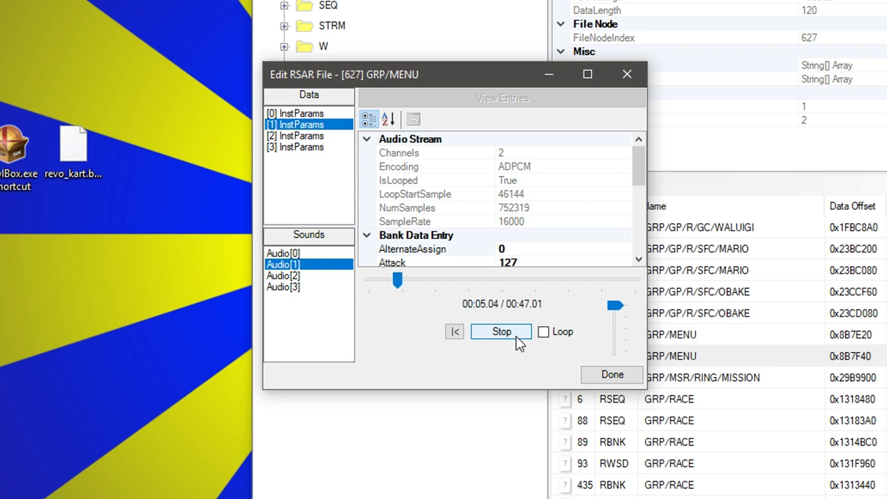
{"action": "left_click", "coordinate": [517, 335]}
{"action": "left_click", "coordinate": [331, 136]}
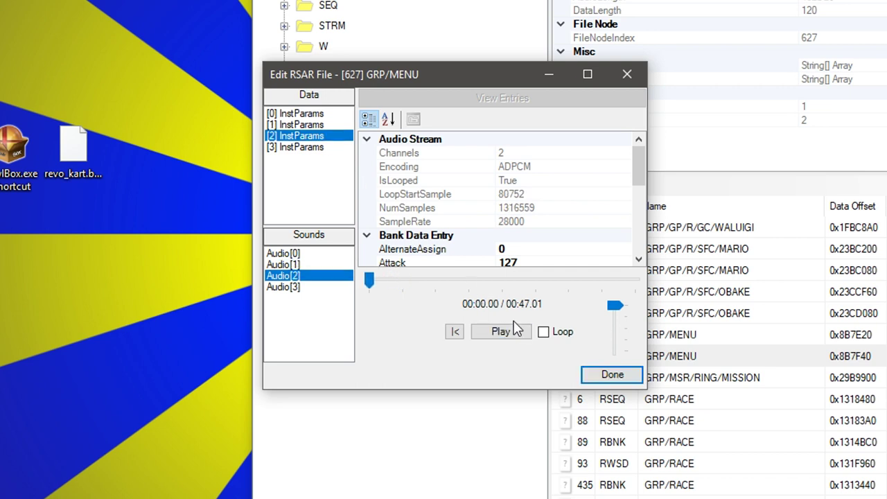
{"action": "left_click", "coordinate": [516, 329]}
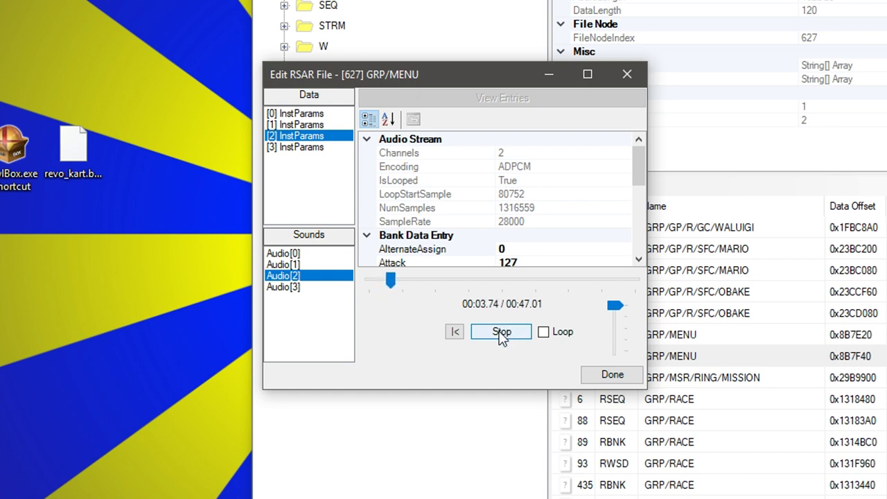
{"action": "left_click", "coordinate": [496, 337]}
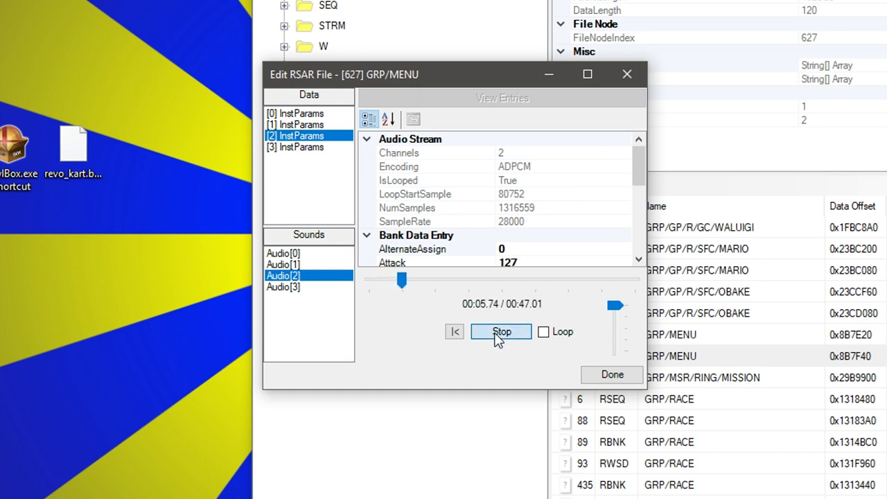
{"action": "left_click", "coordinate": [305, 148]}
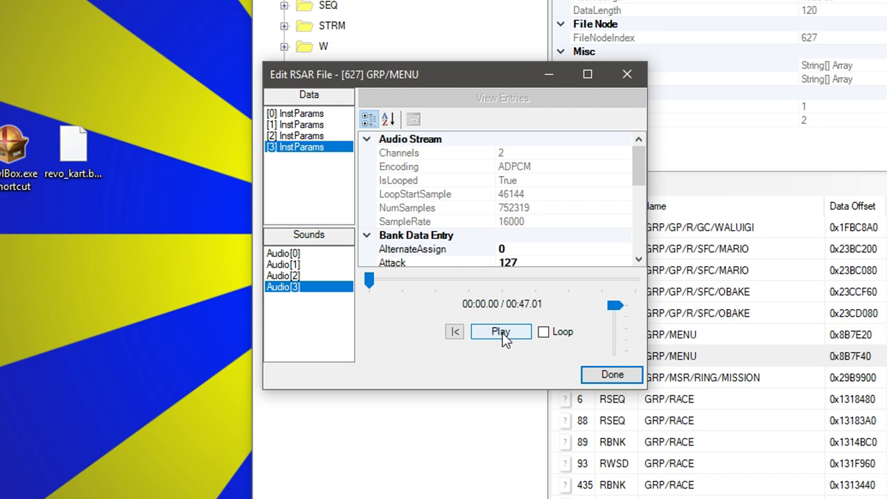
{"action": "left_click", "coordinate": [502, 336]}
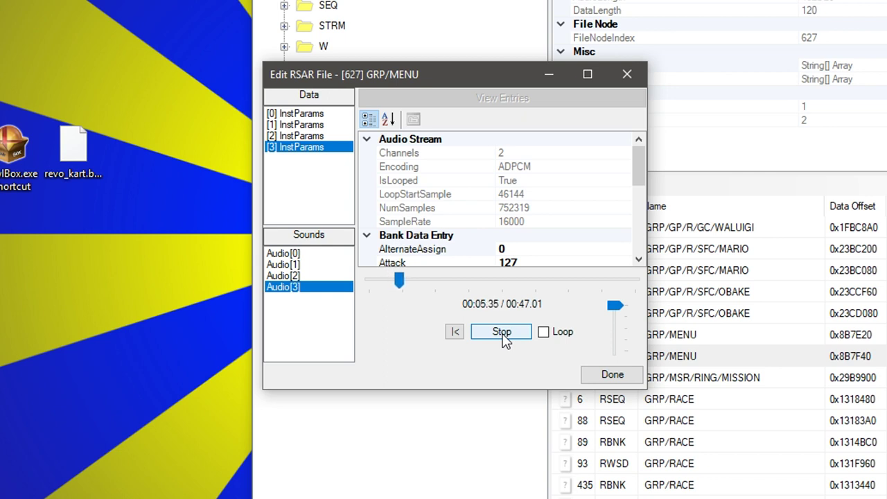
{"action": "left_click", "coordinate": [502, 333]}
{"action": "left_click", "coordinate": [310, 153]}
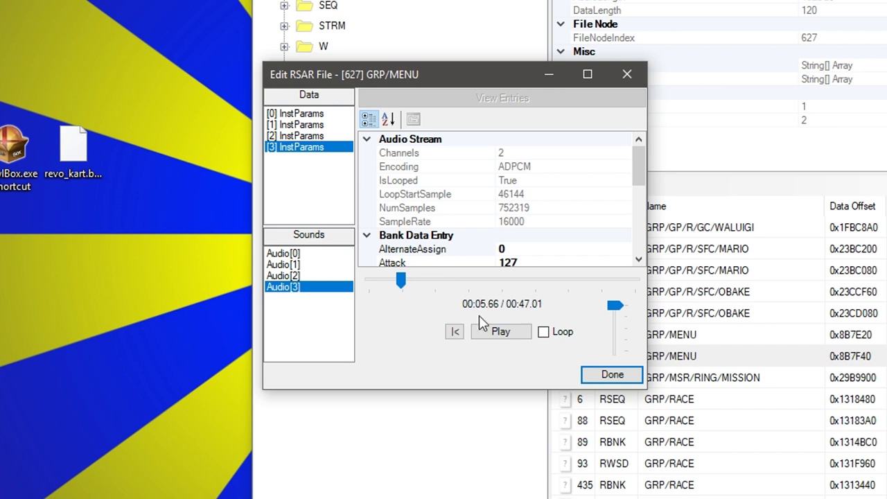
{"action": "left_click", "coordinate": [298, 136]}
{"action": "left_click", "coordinate": [306, 147]}
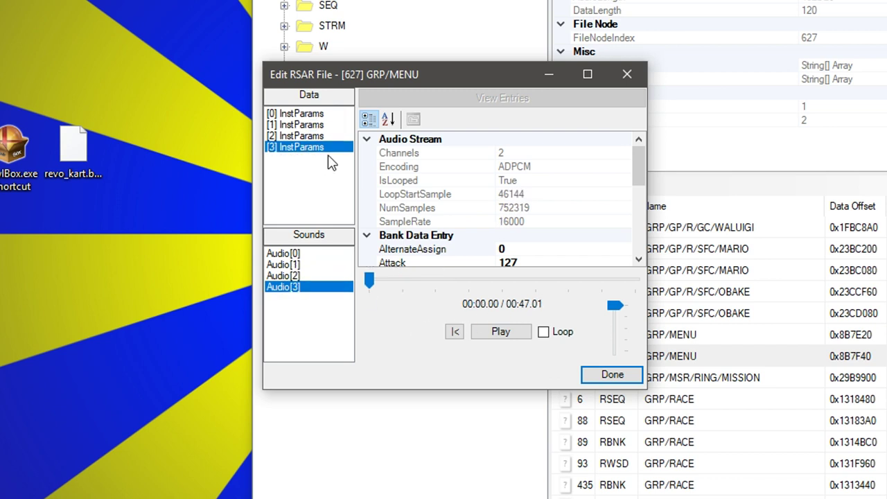
{"action": "left_click", "coordinate": [536, 222]}
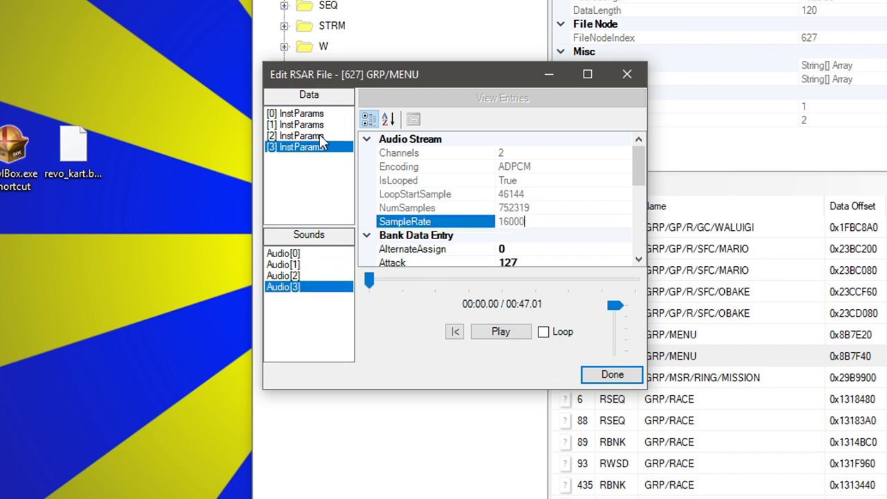
{"action": "left_click", "coordinate": [319, 136]}
{"action": "left_click", "coordinate": [321, 114]}
{"action": "left_click", "coordinate": [538, 223]}
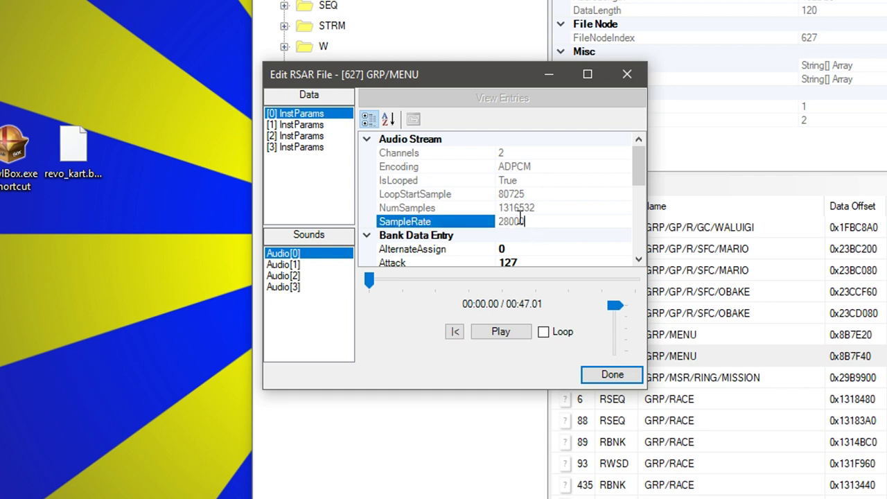
{"action": "left_click_drag", "start_coordinate": [531, 221], "coordinate": [492, 226]}
{"action": "left_click", "coordinate": [334, 125]}
{"action": "left_click", "coordinate": [315, 137]}
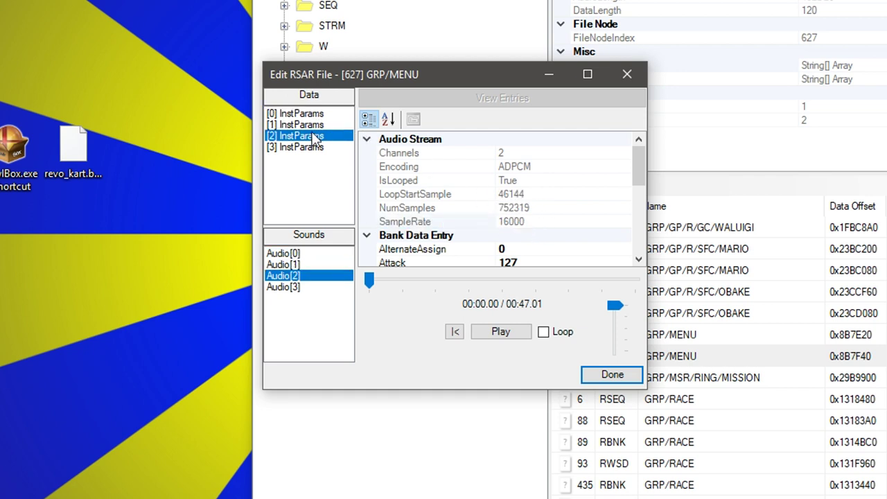
{"action": "left_click", "coordinate": [317, 147]}
{"action": "left_click", "coordinate": [325, 125]}
{"action": "left_click", "coordinate": [535, 220]}
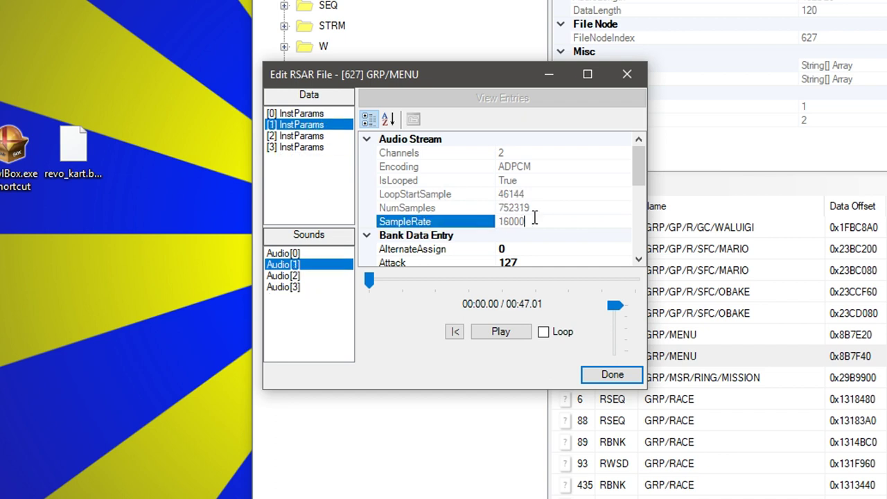
{"action": "left_click", "coordinate": [312, 114]}
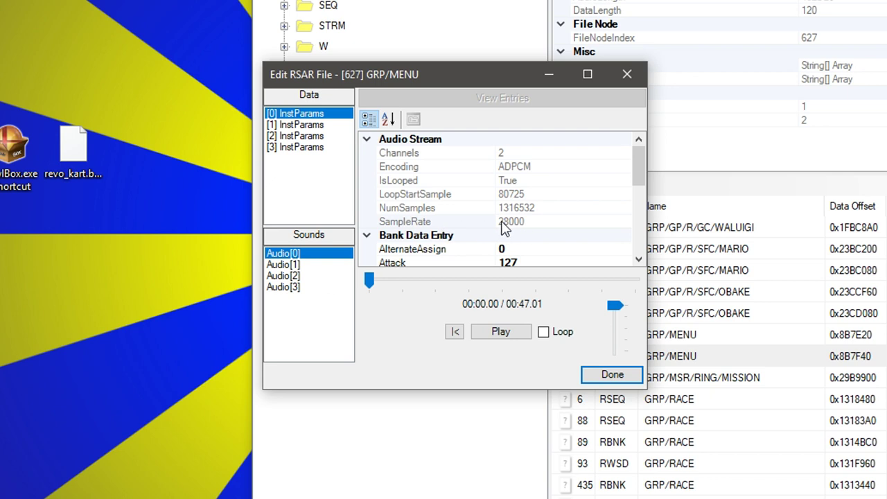
{"action": "left_click", "coordinate": [501, 222]}
{"action": "left_click", "coordinate": [323, 126]}
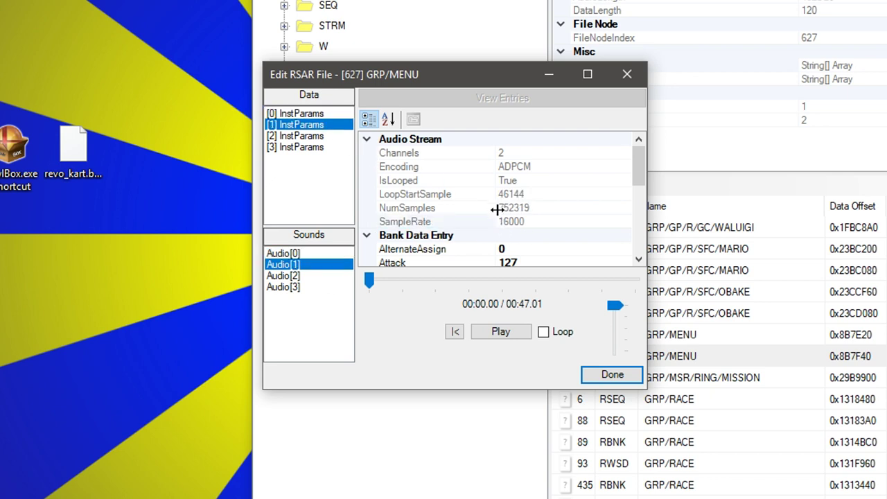
{"action": "left_click", "coordinate": [502, 221]}
{"action": "left_click_drag", "start_coordinate": [527, 221], "coordinate": [507, 223]}
{"action": "left_click", "coordinate": [537, 221]}
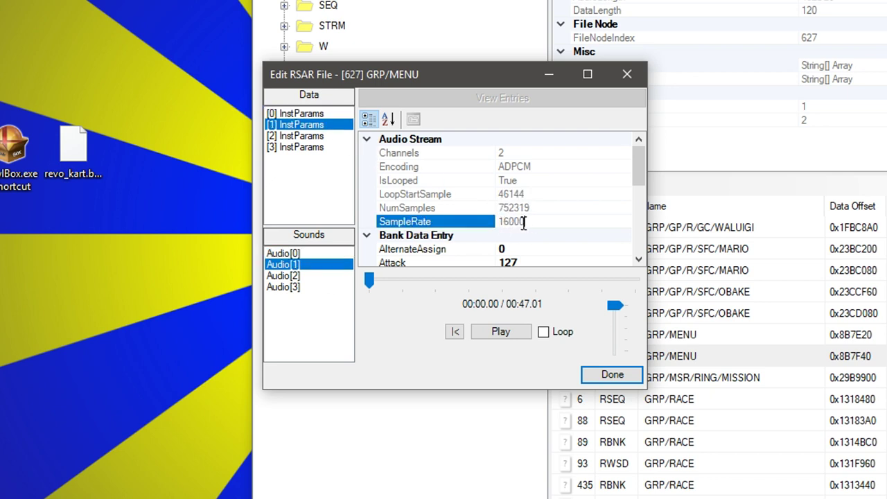
{"action": "left_click", "coordinate": [326, 114]}
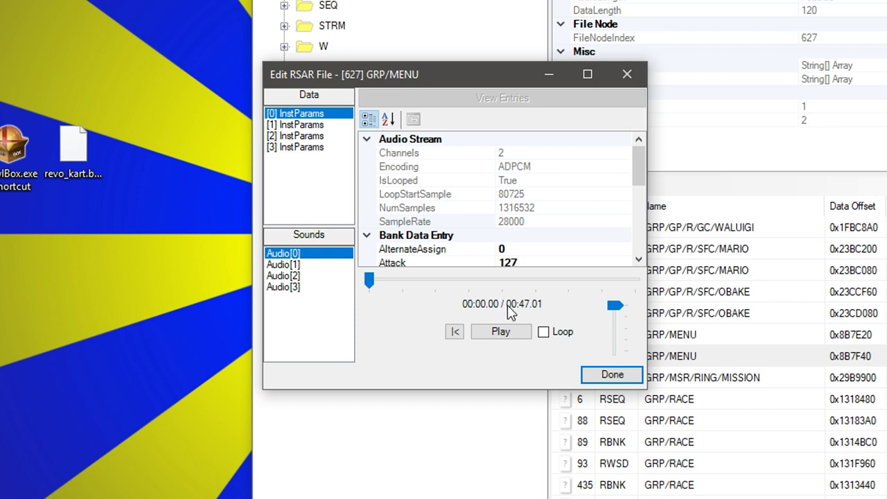
{"action": "left_click", "coordinate": [321, 126]}
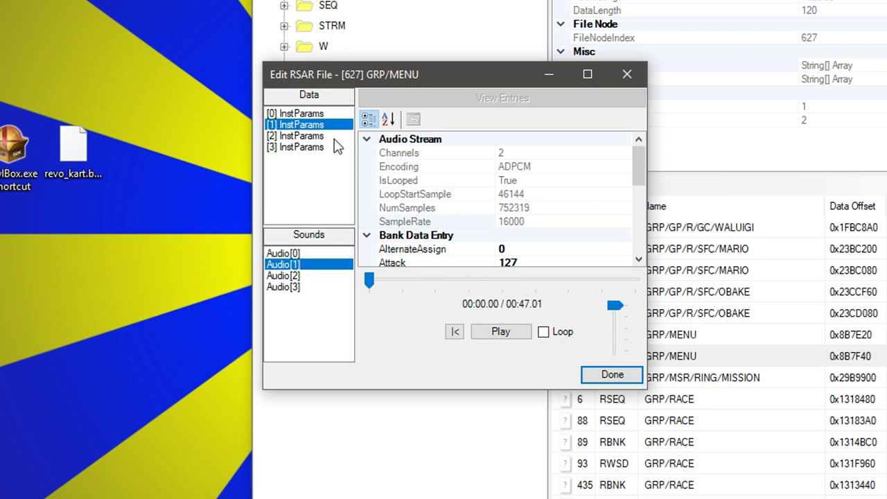
{"action": "left_click", "coordinate": [318, 138]}
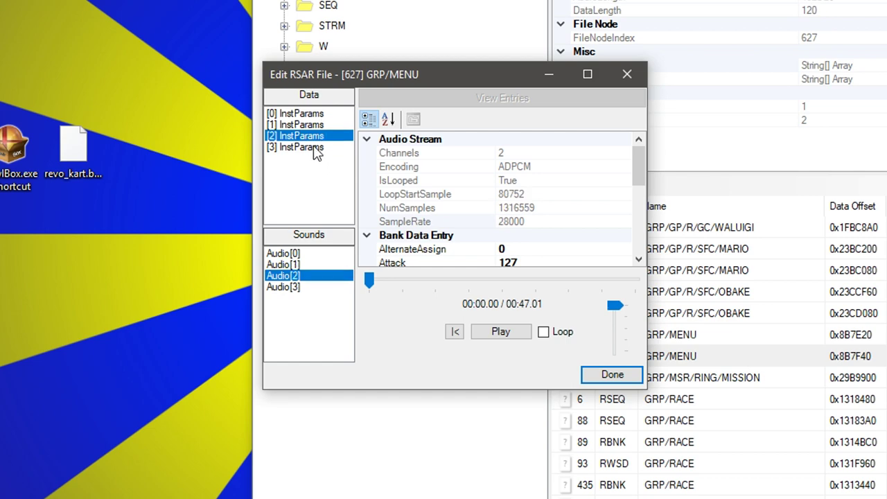
{"action": "key", "text": "Up"}
{"action": "key", "text": "Up"}
{"action": "key", "text": "Up"}
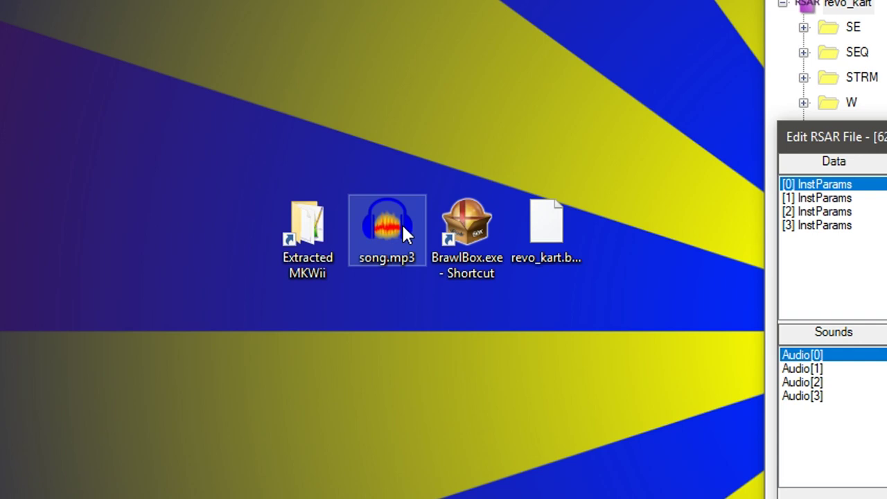
Open song.mp3 in Audacity, then switch to the project holding three stereo song layers
{"action": "left_click", "coordinate": [392, 234]}
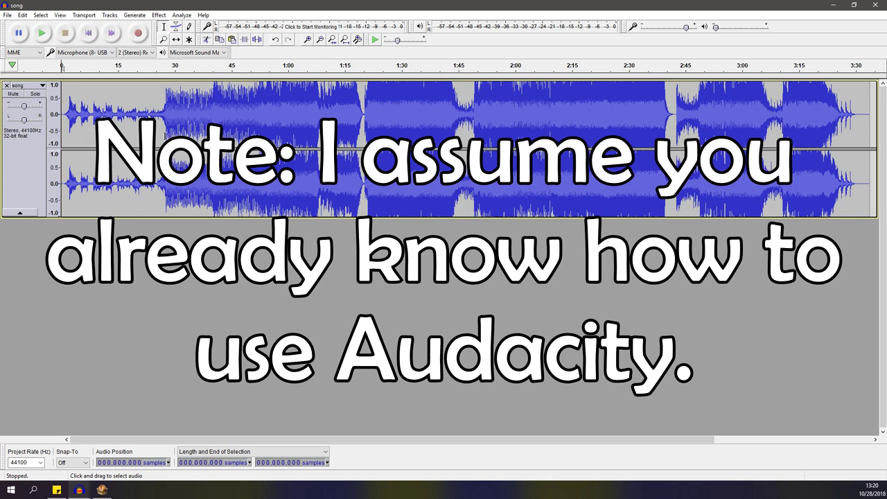
{"action": "left_click_drag", "start_coordinate": [166, 109], "coordinate": [222, 111]}
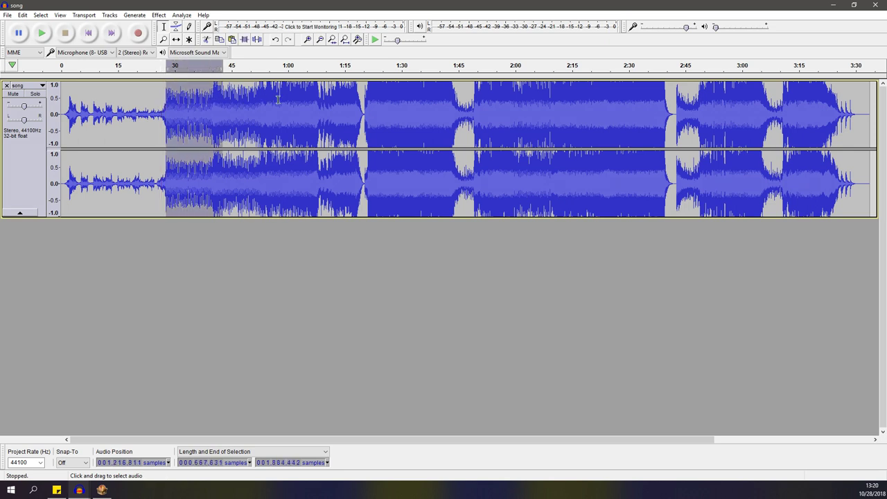
{"action": "left_click", "coordinate": [299, 97]}
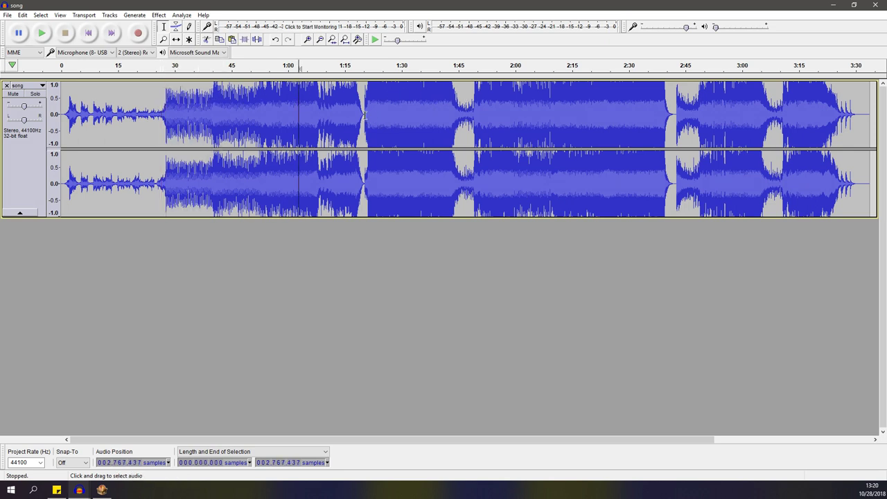
{"action": "mouse_move", "coordinate": [79, 490]}
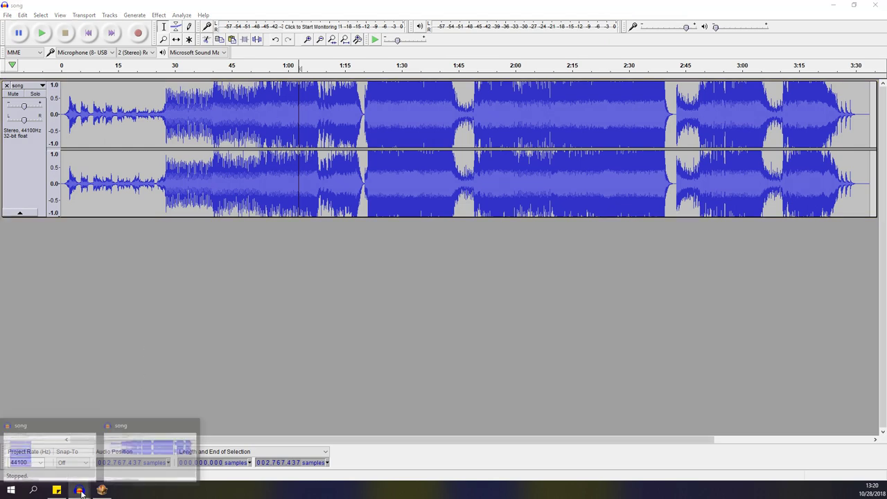
{"action": "left_click", "coordinate": [72, 454]}
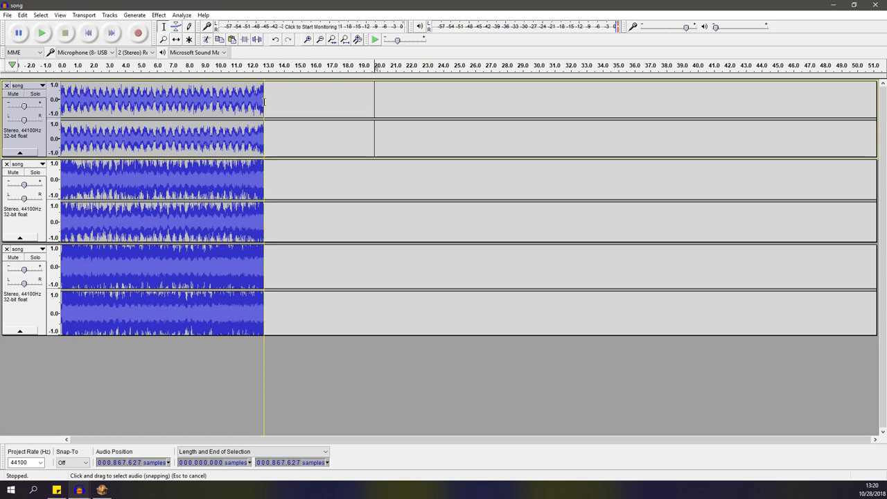
{"action": "left_click", "coordinate": [141, 111]}
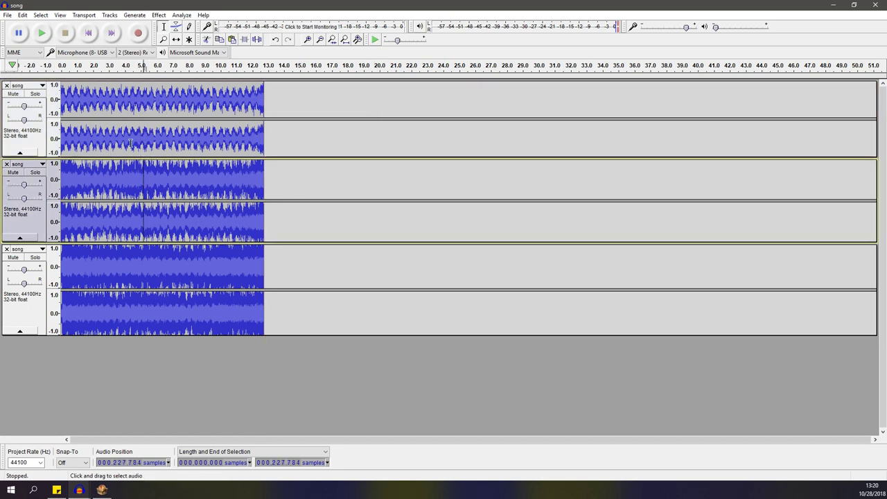
{"action": "left_click", "coordinate": [197, 139]}
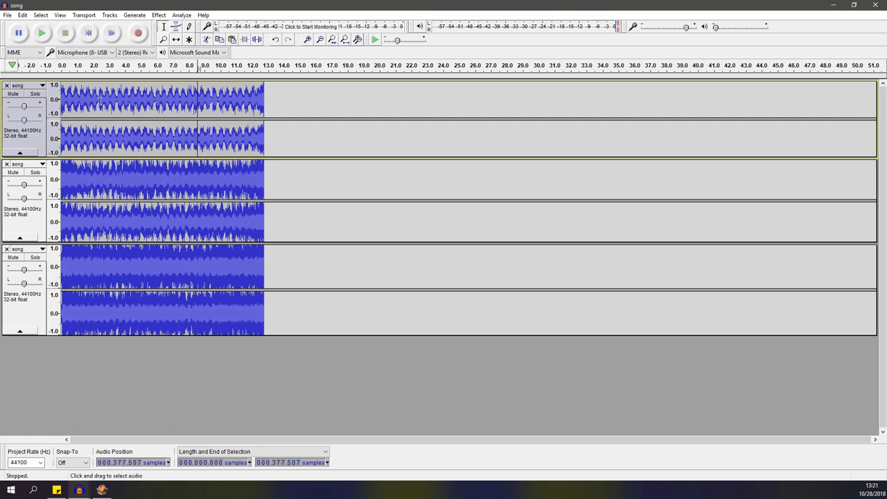
{"action": "key", "text": "Home"}
{"action": "key", "text": "shift+s"}
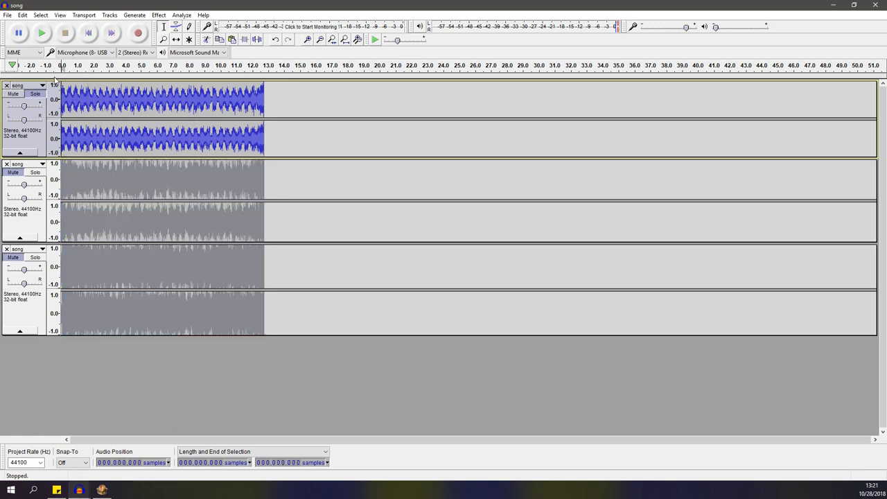
{"action": "left_click", "coordinate": [43, 34]}
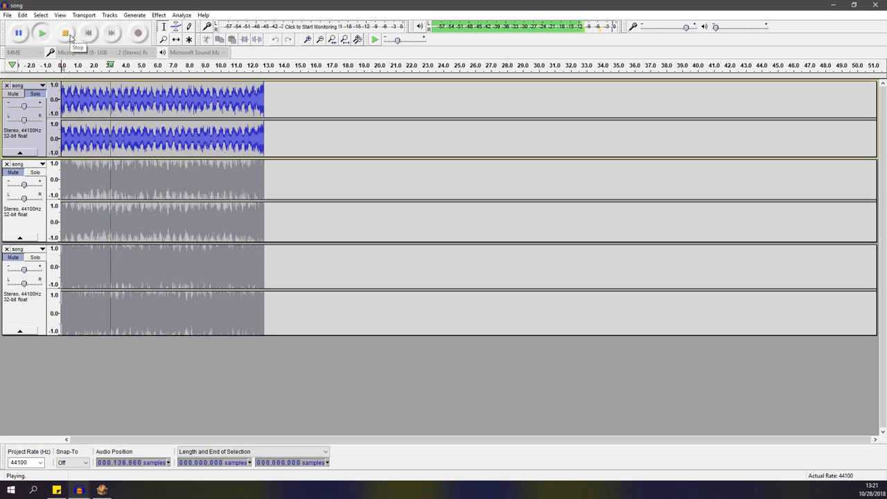
{"action": "left_click", "coordinate": [66, 33]}
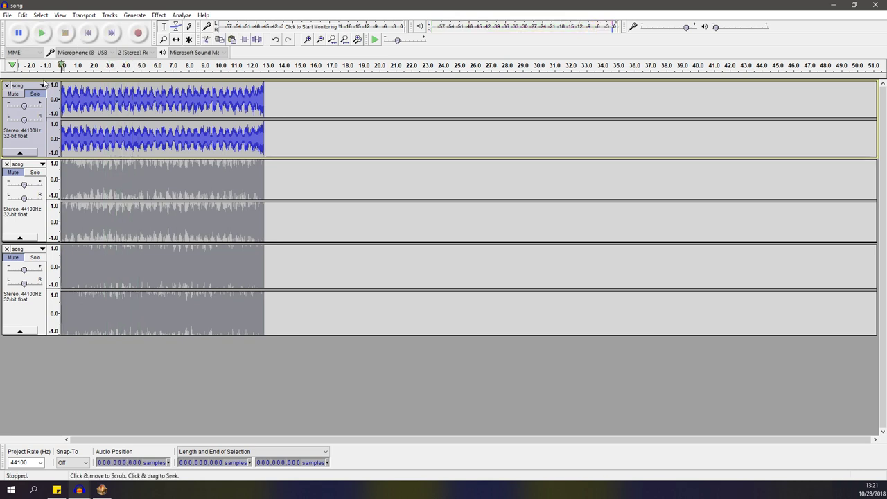
{"action": "left_click", "coordinate": [35, 93]}
{"action": "left_click", "coordinate": [36, 172]}
{"action": "left_click", "coordinate": [42, 33]}
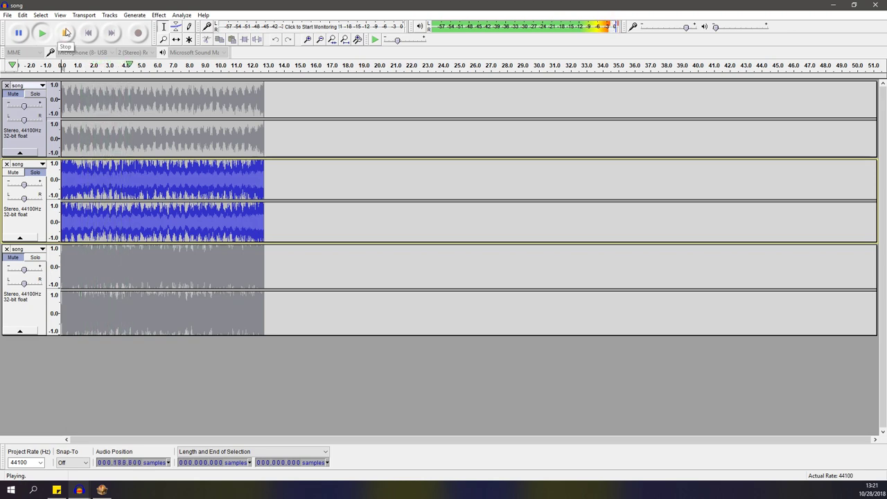
{"action": "left_click", "coordinate": [66, 33]}
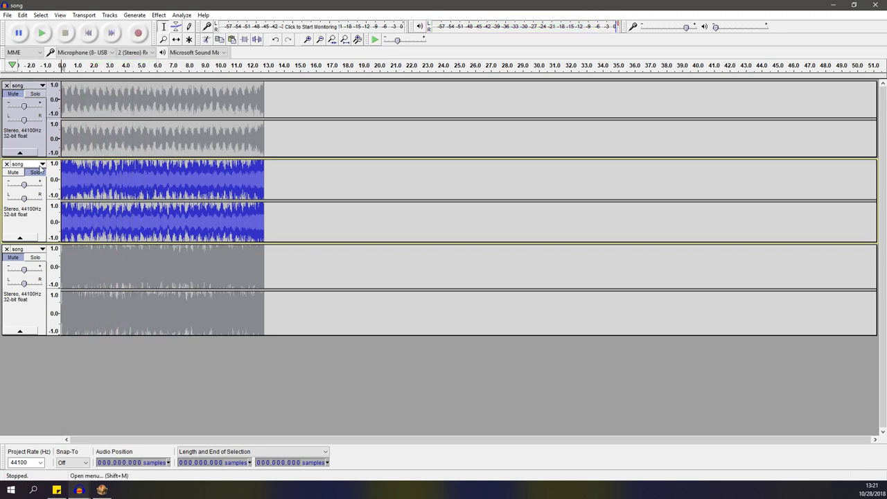
{"action": "left_click", "coordinate": [36, 172]}
{"action": "left_click", "coordinate": [35, 257]}
{"action": "left_click", "coordinate": [42, 33]}
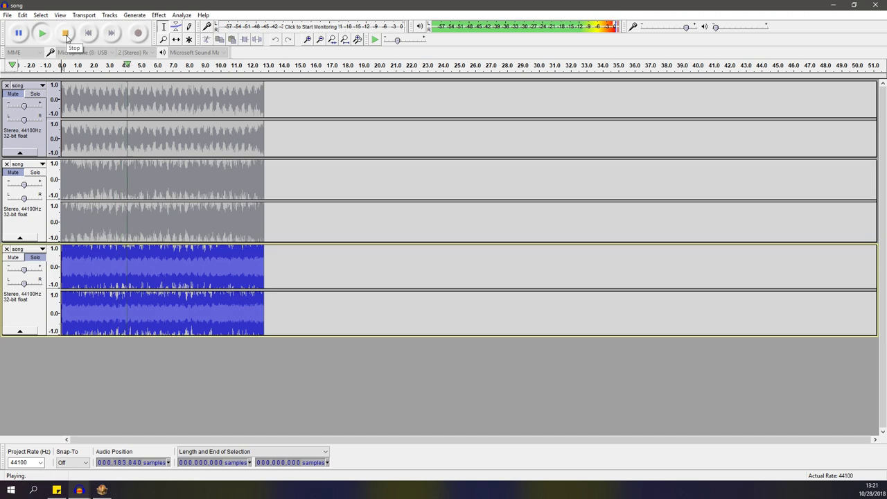
{"action": "left_click", "coordinate": [38, 259]}
{"action": "left_click", "coordinate": [136, 125]}
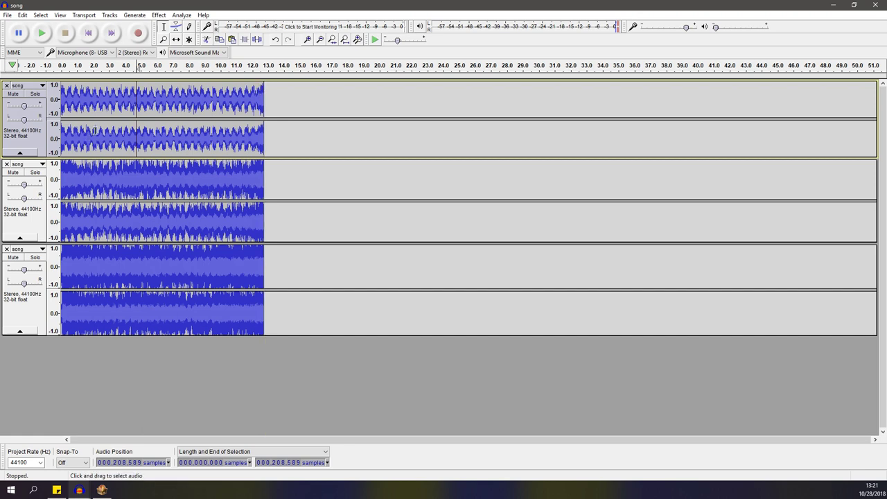
{"action": "left_click", "coordinate": [240, 114]}
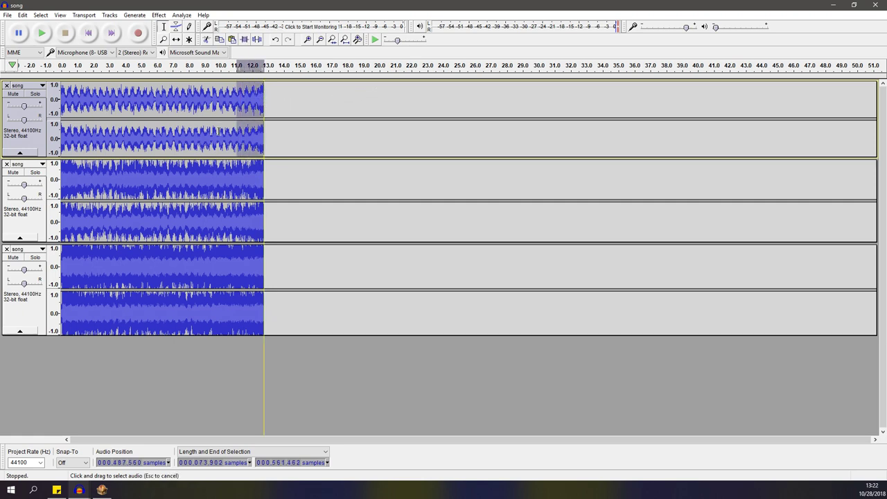
{"action": "left_click_drag", "start_coordinate": [263, 99], "coordinate": [62, 277]}
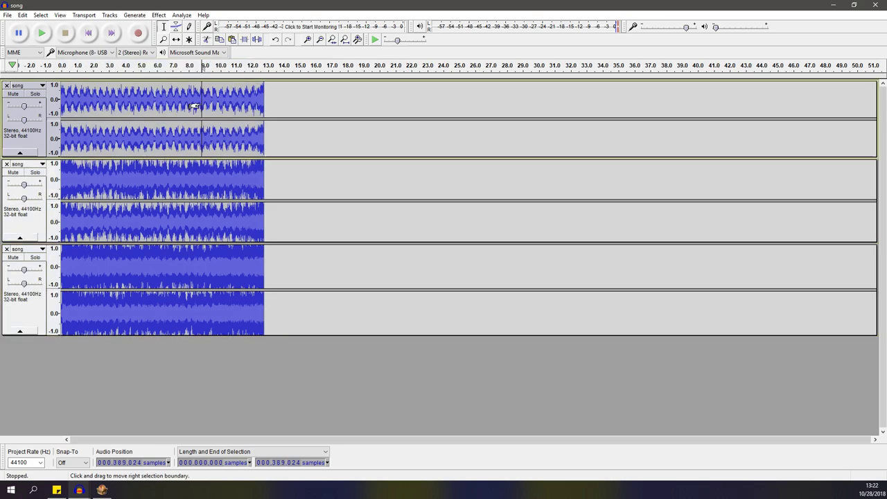
Select all three song tracks and amplify them by -10 dB
{"action": "left_click", "coordinate": [36, 146]}
{"action": "left_click", "coordinate": [36, 225], "text": "ctrl"}
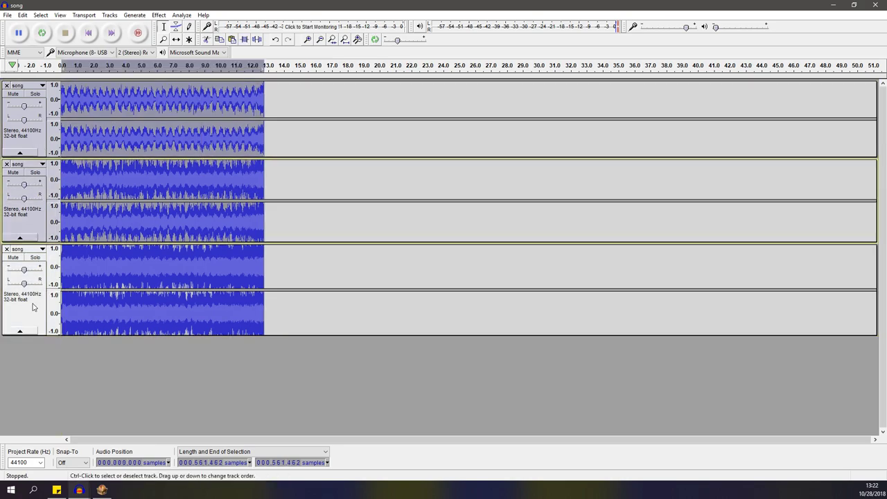
{"action": "left_click", "coordinate": [32, 305], "text": "ctrl"}
{"action": "left_click", "coordinate": [158, 15]}
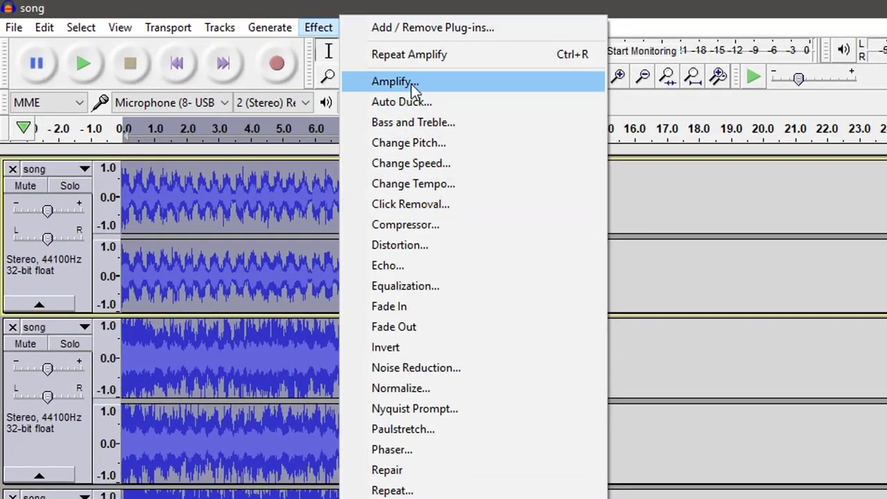
{"action": "left_click", "coordinate": [389, 82]}
{"action": "type", "text": "-10"}
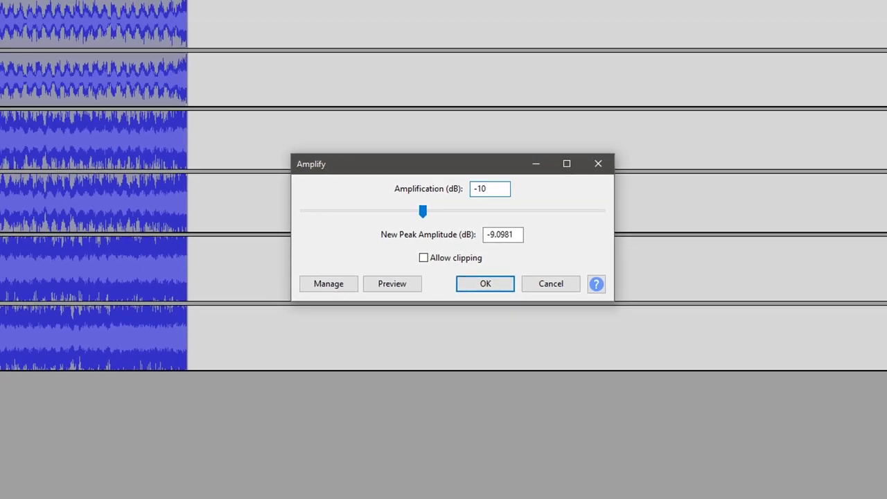
{"action": "key", "text": "Return"}
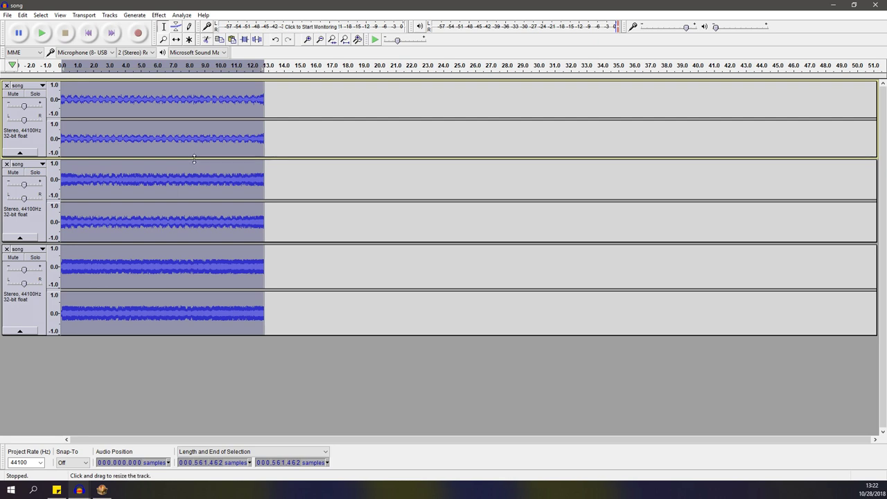
{"action": "left_click_drag", "start_coordinate": [62, 139], "coordinate": [74, 138]}
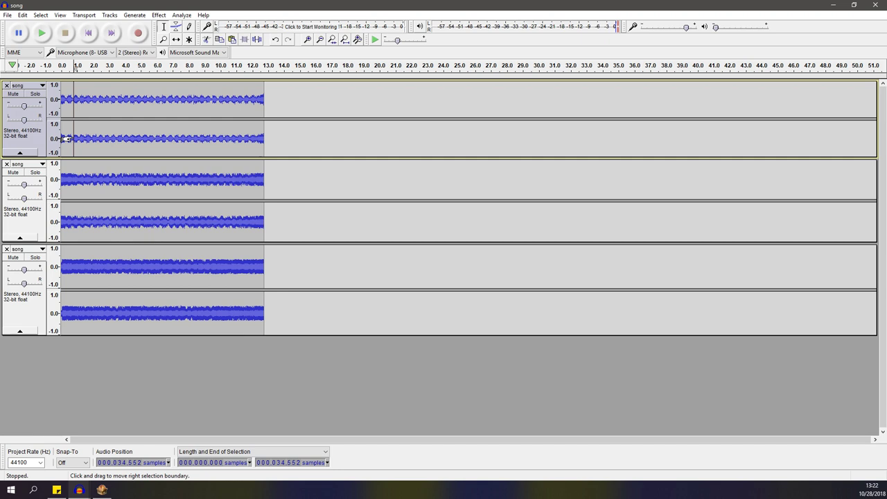
Expand the tracks to a taller view and make the second track shorter
{"action": "left_click", "coordinate": [43, 137]}
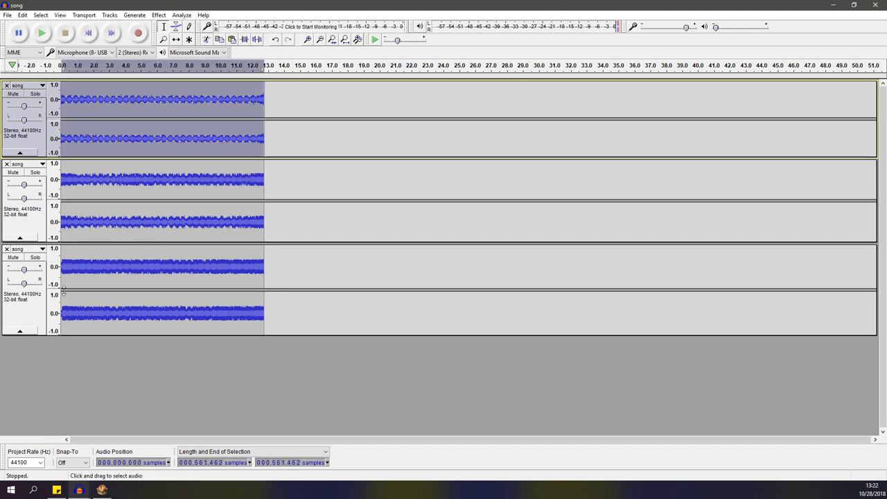
{"action": "left_click", "coordinate": [57, 354]}
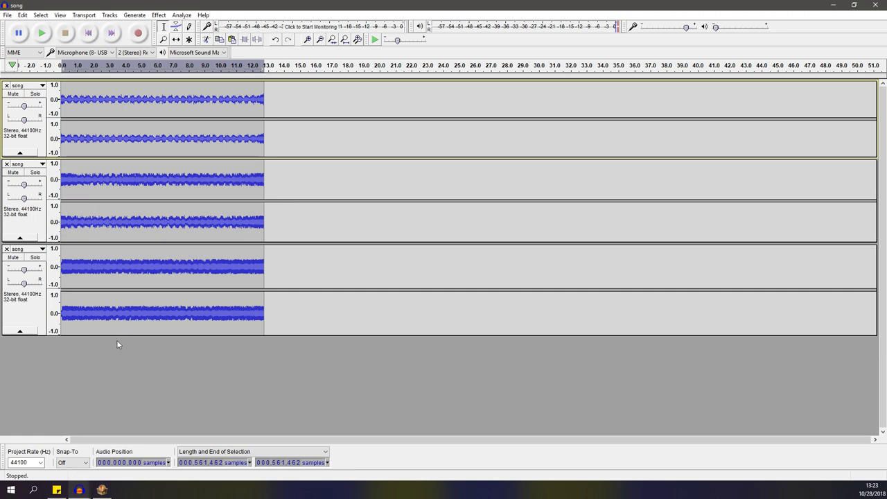
{"action": "key", "text": "ctrl+shift+f"}
{"action": "left_click", "coordinate": [60, 136]}
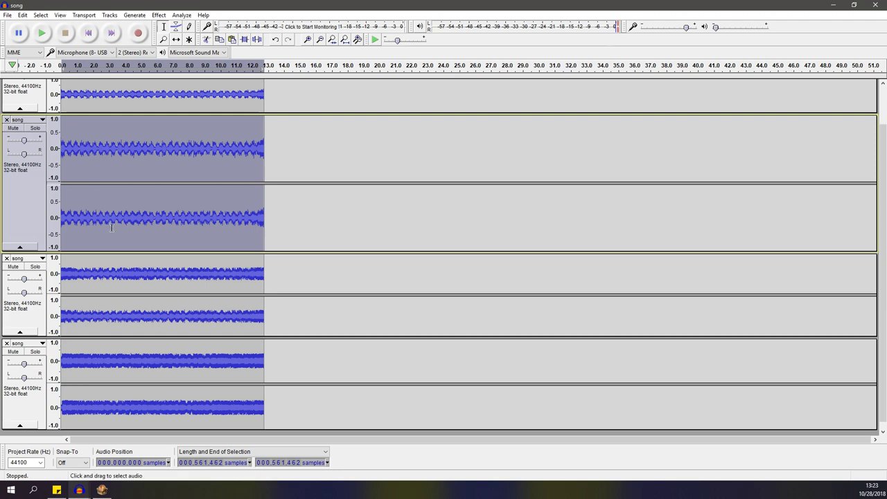
{"action": "left_click_drag", "start_coordinate": [115, 251], "coordinate": [129, 208]}
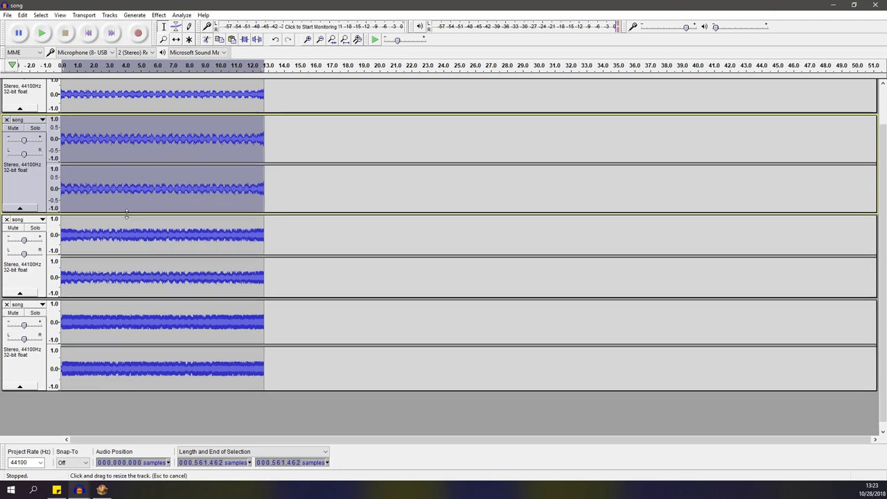
{"action": "left_click", "coordinate": [104, 142]}
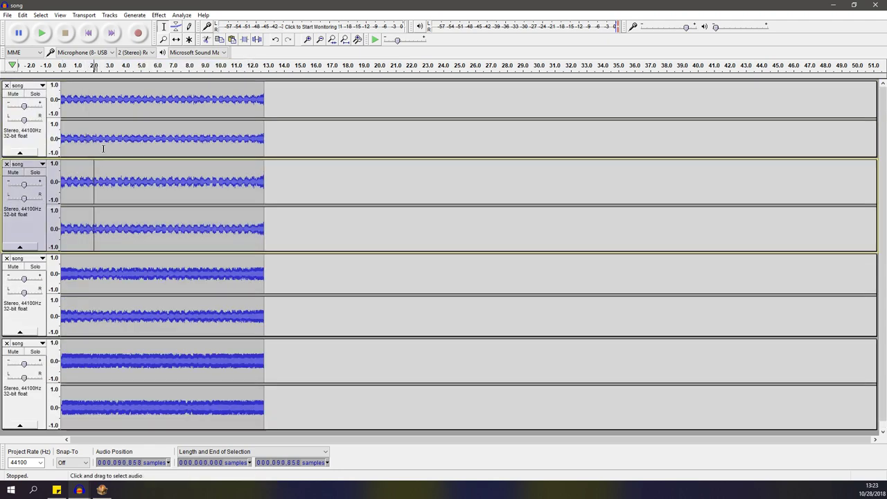
{"action": "left_click", "coordinate": [96, 171]}
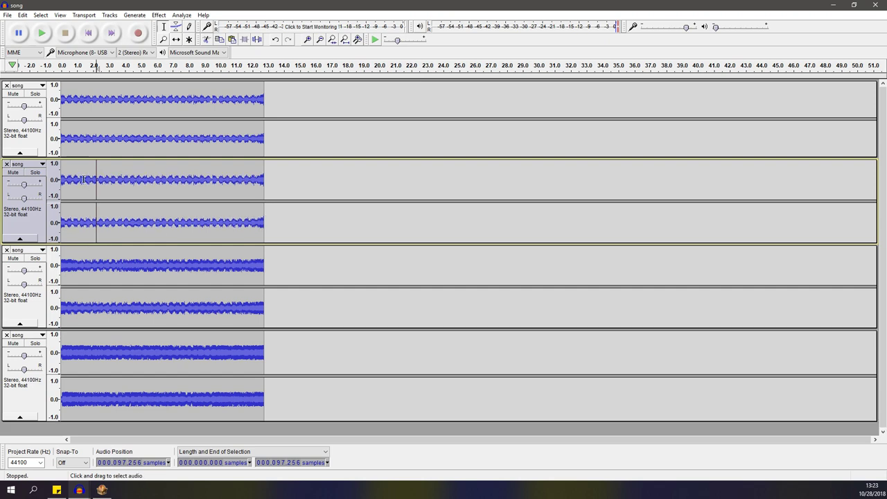
Solo tracks 1 and 2, play from the start, and toggle track 2's Solo to compare
{"action": "left_click", "coordinate": [34, 172]}
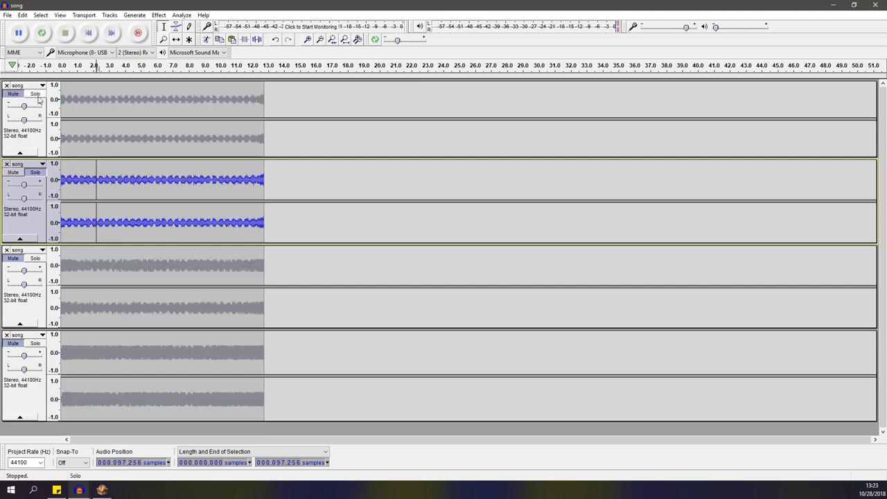
{"action": "left_click", "coordinate": [37, 95], "text": "shift"}
{"action": "left_click", "coordinate": [88, 33]}
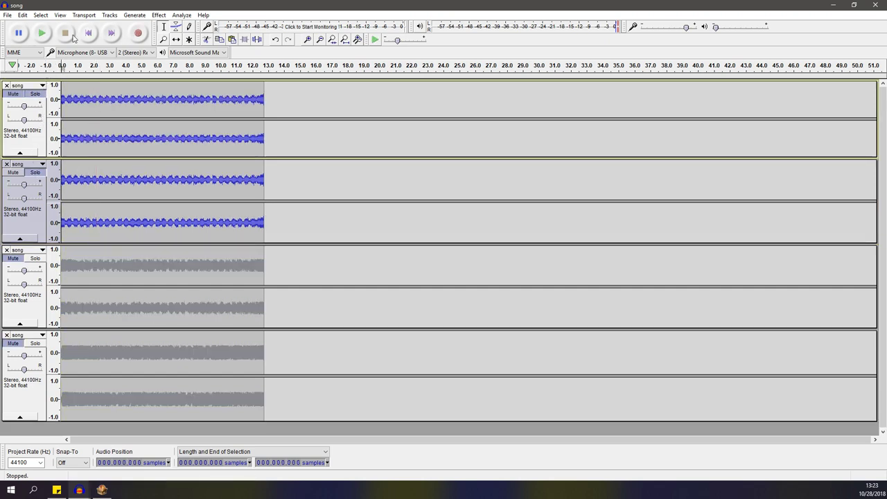
{"action": "left_click", "coordinate": [46, 34]}
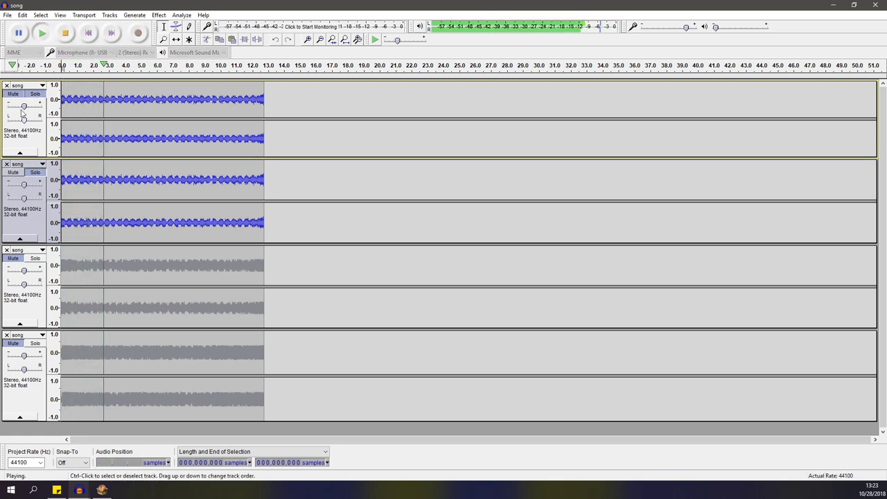
{"action": "left_click", "coordinate": [35, 172]}
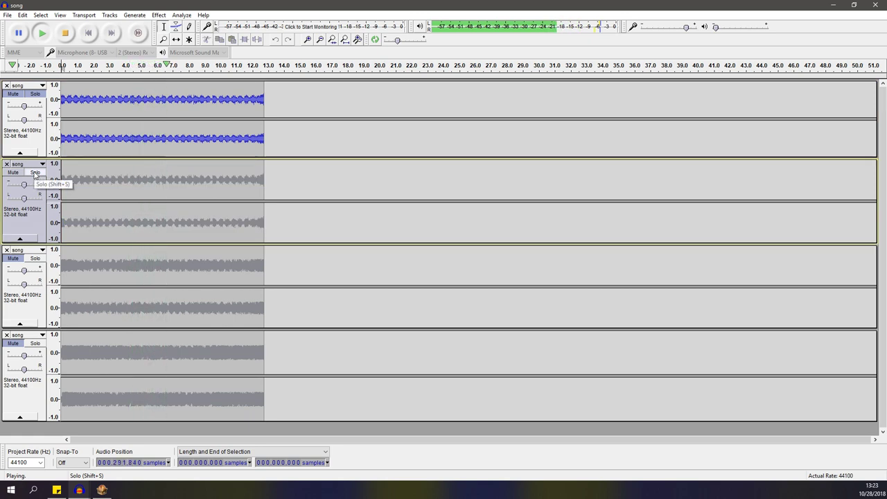
{"action": "left_click", "coordinate": [35, 173]}
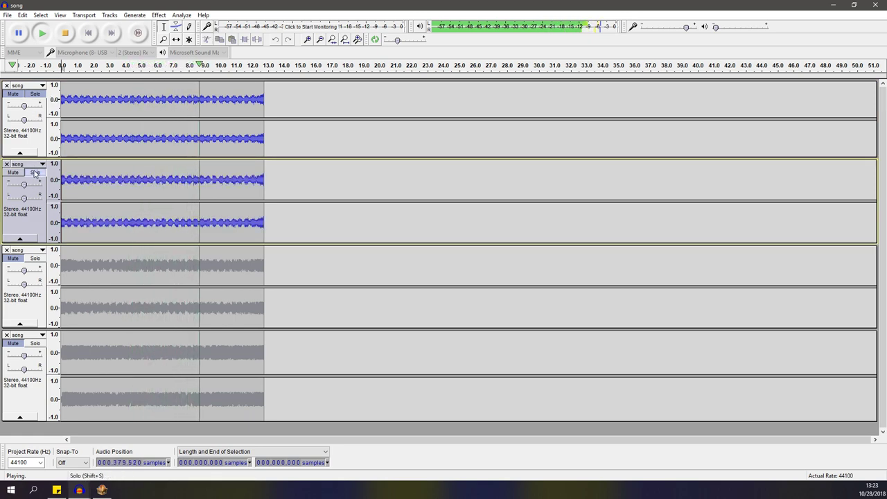
{"action": "left_click", "coordinate": [35, 172]}
{"action": "left_click", "coordinate": [34, 173]}
Zoom in on the first track near 3.307 s, then replay the soloed layers from the start
{"action": "left_click", "coordinate": [65, 33]}
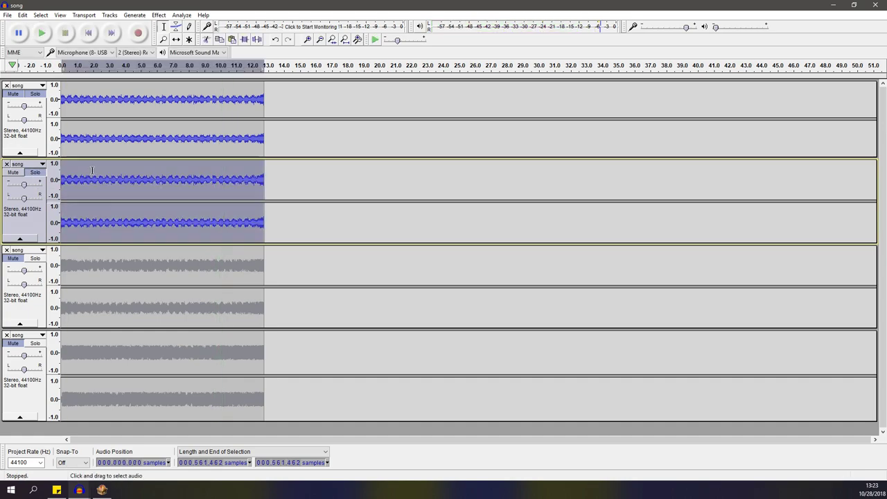
{"action": "left_click", "coordinate": [159, 14]}
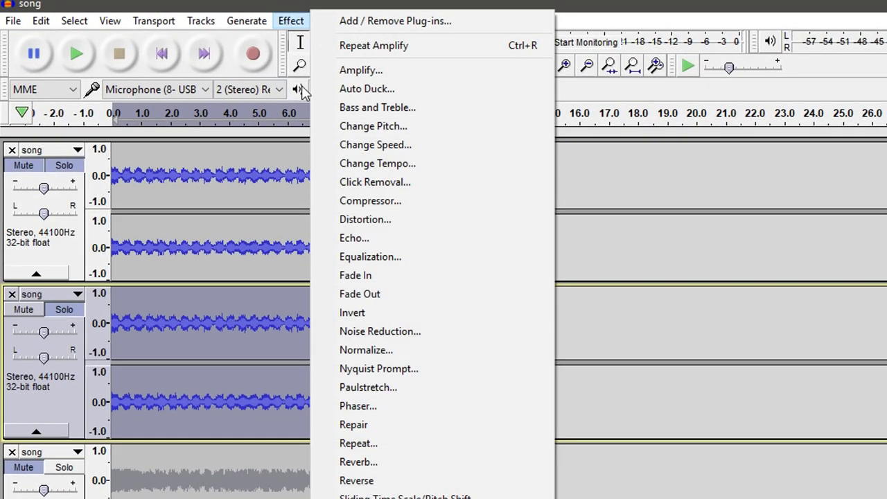
{"action": "left_click", "coordinate": [347, 297]}
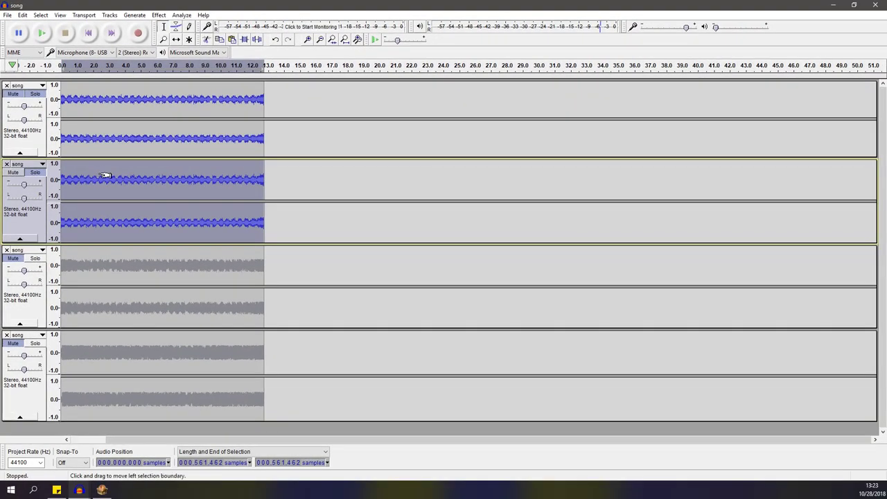
{"action": "scroll", "coordinate": [148, 165], "scroll_direction": "up", "scroll_amount": 2, "text": "ctrl"}
{"action": "scroll", "coordinate": [190, 174], "scroll_direction": "up", "scroll_amount": 7, "text": "ctrl"}
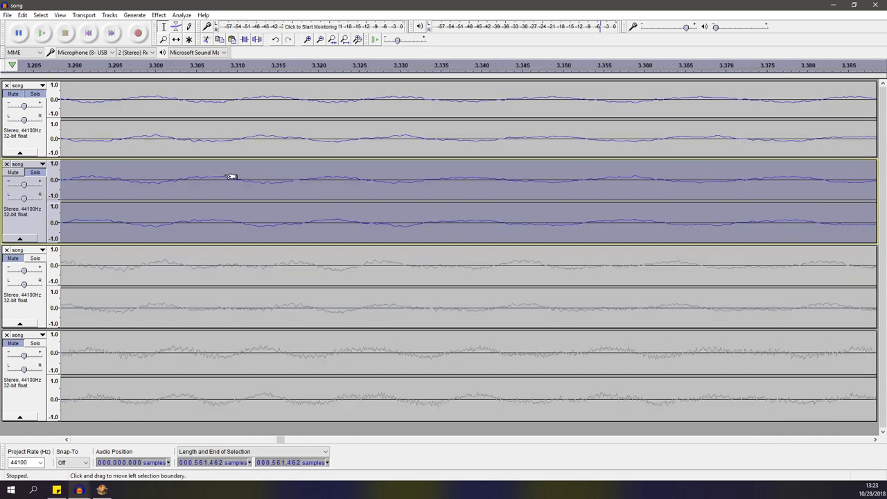
{"action": "left_click", "coordinate": [211, 142]}
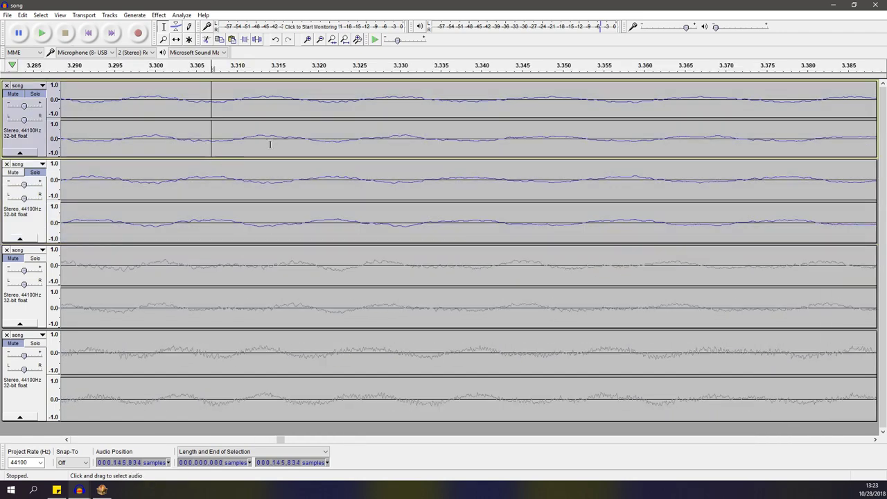
{"action": "scroll", "coordinate": [280, 185], "scroll_direction": "down", "scroll_amount": 2, "text": "ctrl"}
{"action": "scroll", "coordinate": [274, 186], "scroll_direction": "down", "scroll_amount": 2, "text": "ctrl"}
{"action": "scroll", "coordinate": [269, 188], "scroll_direction": "down", "scroll_amount": 2, "text": "ctrl"}
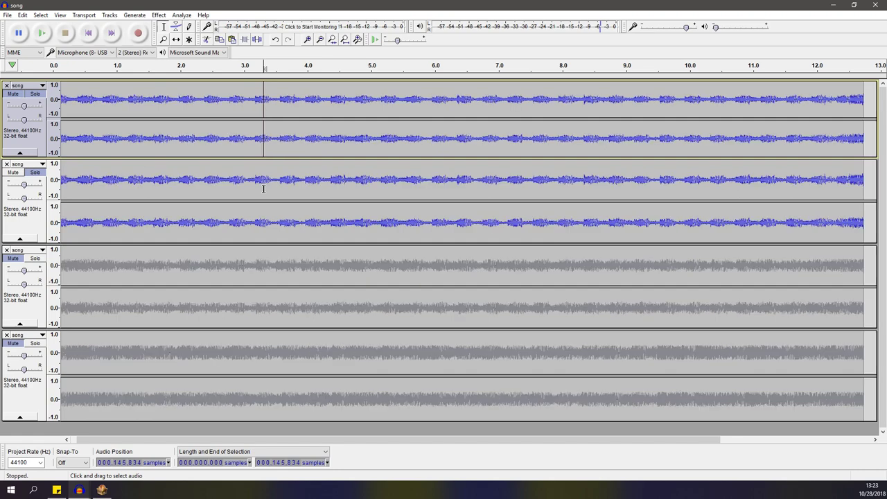
{"action": "scroll", "coordinate": [263, 189], "scroll_direction": "down", "scroll_amount": 3, "text": "ctrl"}
{"action": "left_click", "coordinate": [88, 32]}
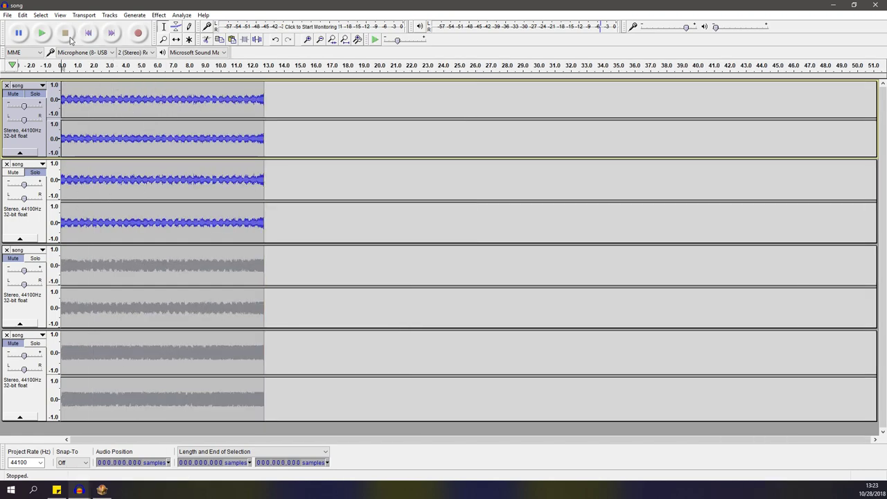
{"action": "left_click", "coordinate": [46, 37]}
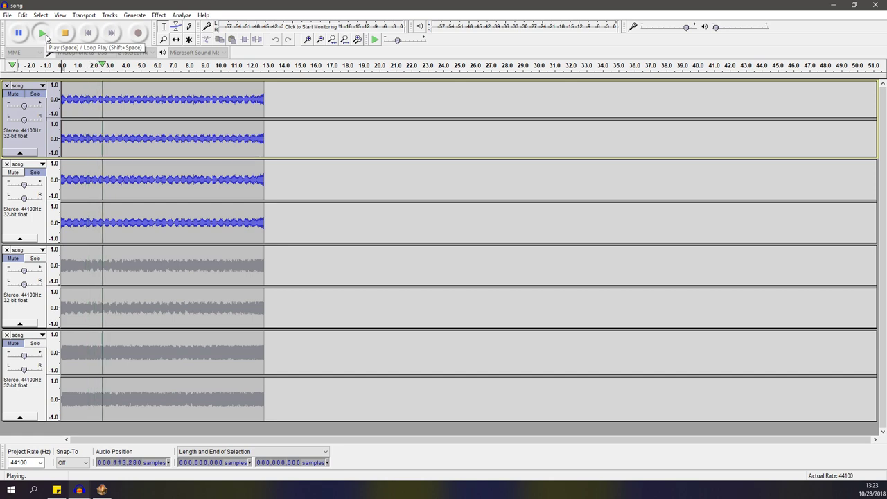
{"action": "left_click", "coordinate": [64, 33]}
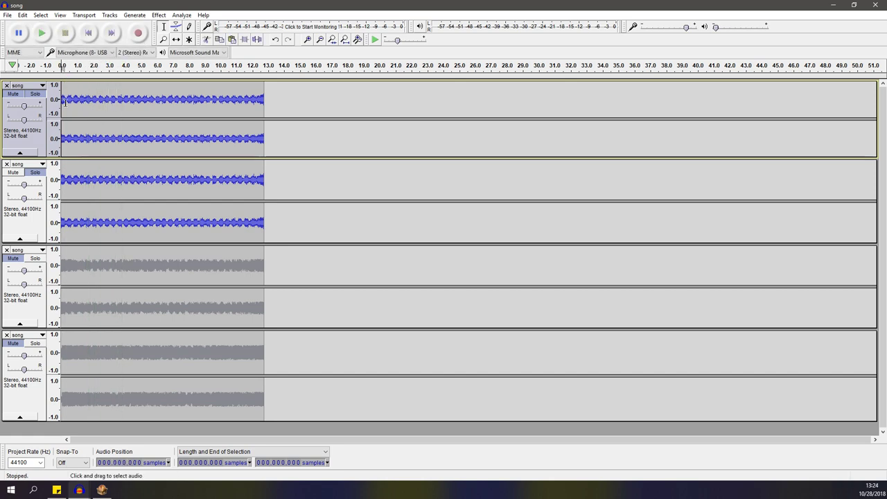
Inspect the second track near 2.025 s, unmute tracks 3 and 4, and select track 2's clip
{"action": "scroll", "coordinate": [90, 90], "scroll_direction": "up", "scroll_amount": 8, "text": "ctrl"}
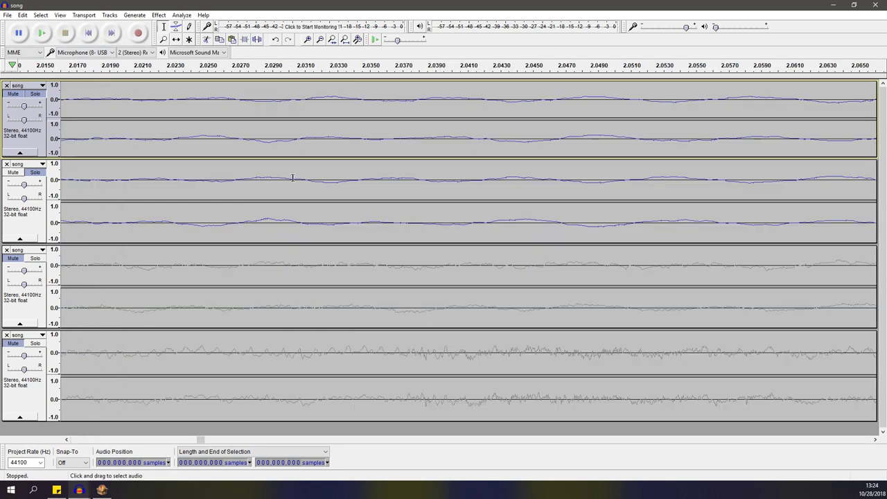
{"action": "left_click", "coordinate": [274, 180]}
{"action": "scroll", "coordinate": [285, 181], "scroll_direction": "down", "scroll_amount": 2, "text": "ctrl"}
{"action": "scroll", "coordinate": [264, 182], "scroll_direction": "down", "scroll_amount": 2, "text": "ctrl"}
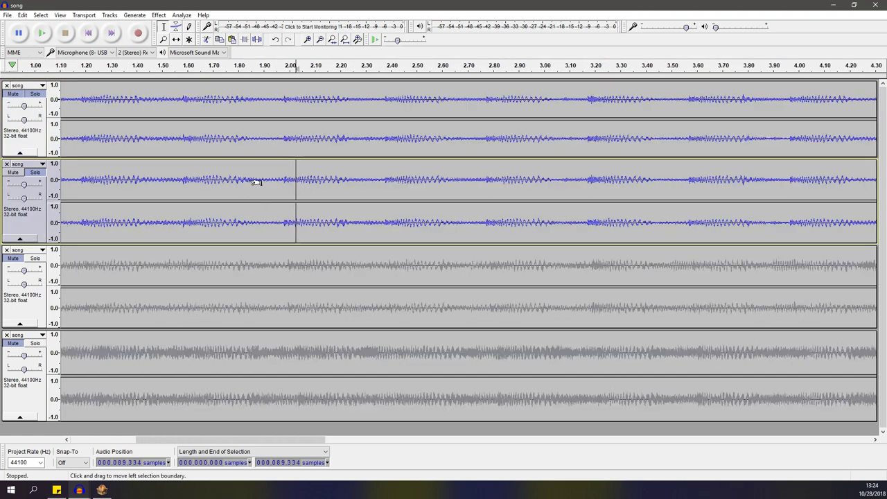
{"action": "scroll", "coordinate": [235, 181], "scroll_direction": "down", "scroll_amount": 2, "text": "ctrl"}
{"action": "scroll", "coordinate": [232, 180], "scroll_direction": "down", "scroll_amount": 1, "text": "ctrl"}
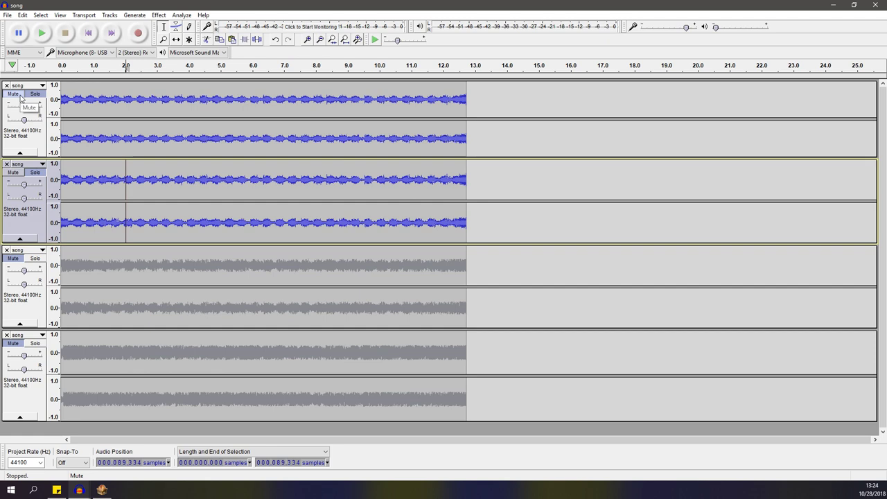
{"action": "key", "text": "ctrl+shift+u"}
{"action": "double_click", "coordinate": [129, 181]}
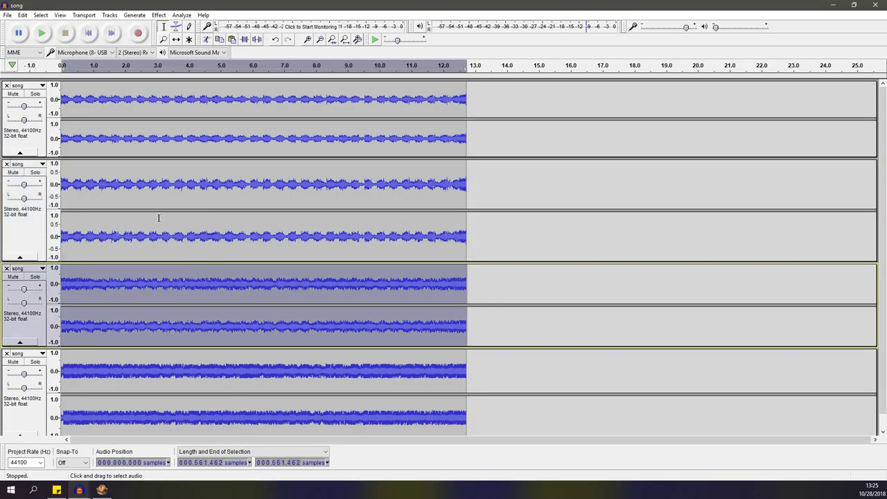
Select the second and third song tracks and mix and render them to a new track
{"action": "key", "text": "shift"}
{"action": "left_click", "coordinate": [27, 244], "text": "shift"}
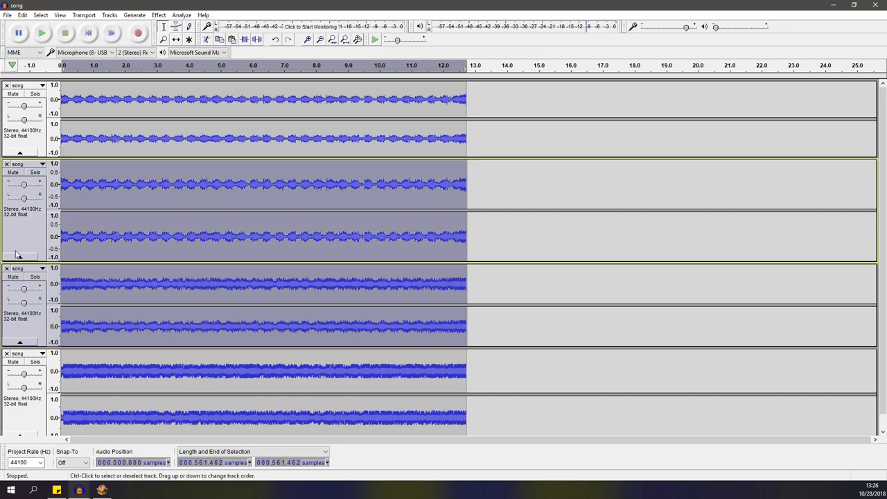
{"action": "left_click", "coordinate": [32, 235]}
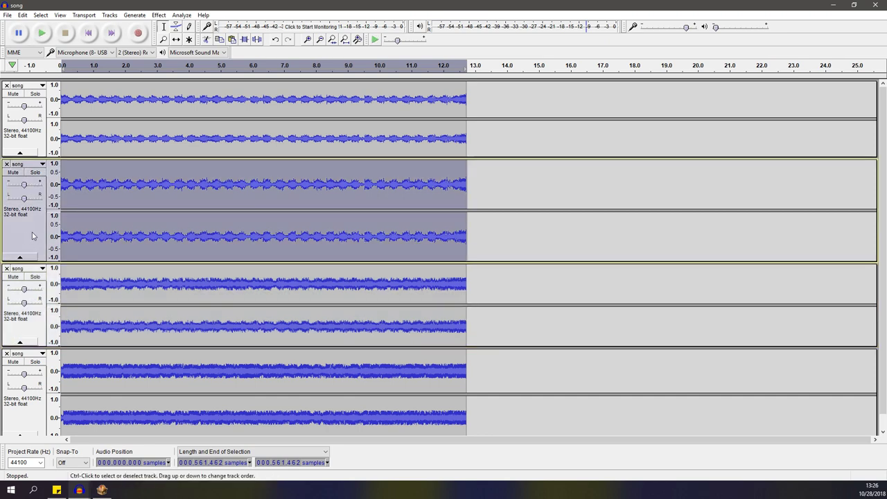
{"action": "left_click", "coordinate": [29, 330], "text": "shift"}
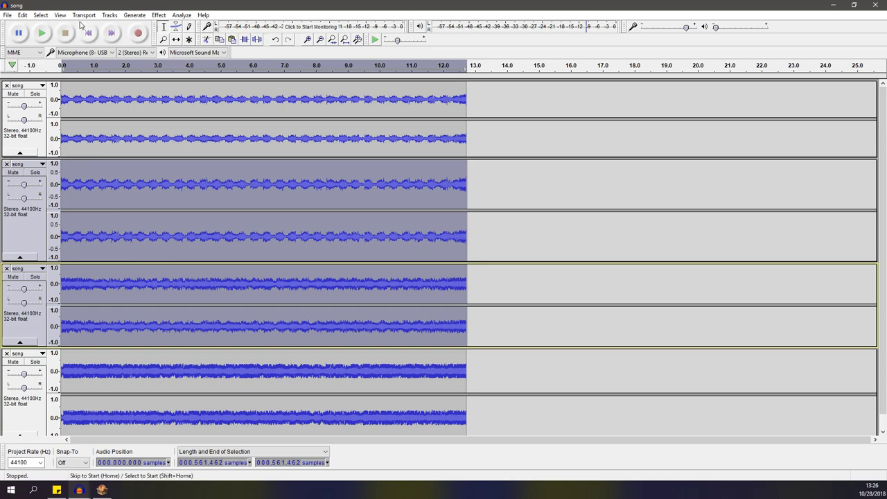
{"action": "left_click", "coordinate": [103, 15]}
{"action": "mouse_move", "coordinate": [214, 86]}
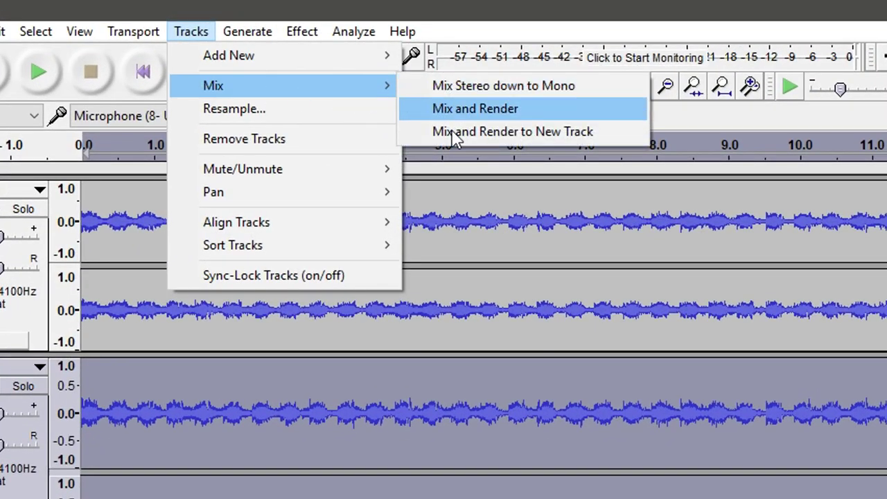
{"action": "left_click", "coordinate": [471, 132]}
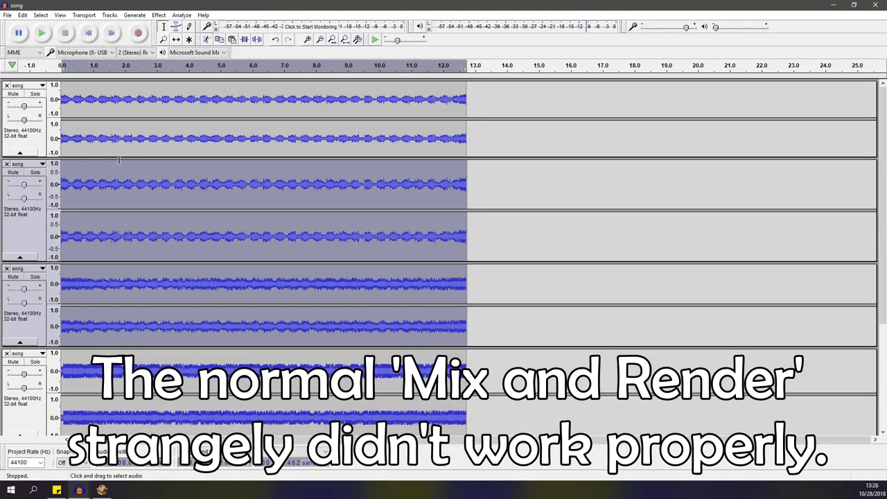
Remove the duplicate second song track and move the Mix track between the remaining song tracks
{"action": "left_click", "coordinate": [119, 159]}
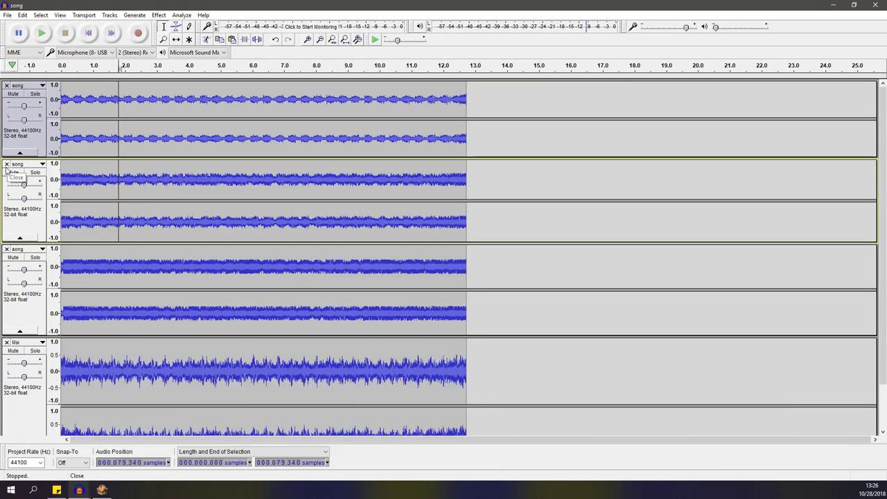
{"action": "left_click", "coordinate": [6, 164]}
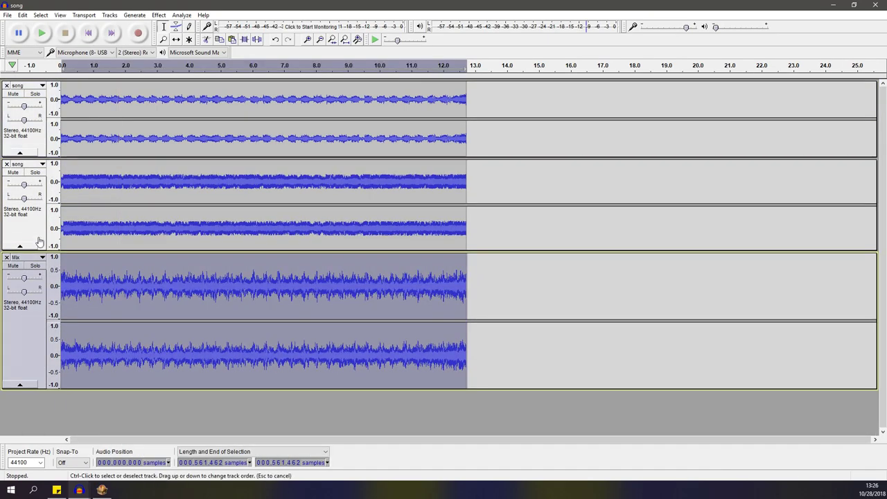
{"action": "left_click_drag", "start_coordinate": [20, 336], "coordinate": [19, 208]}
{"action": "left_click", "coordinate": [115, 183]}
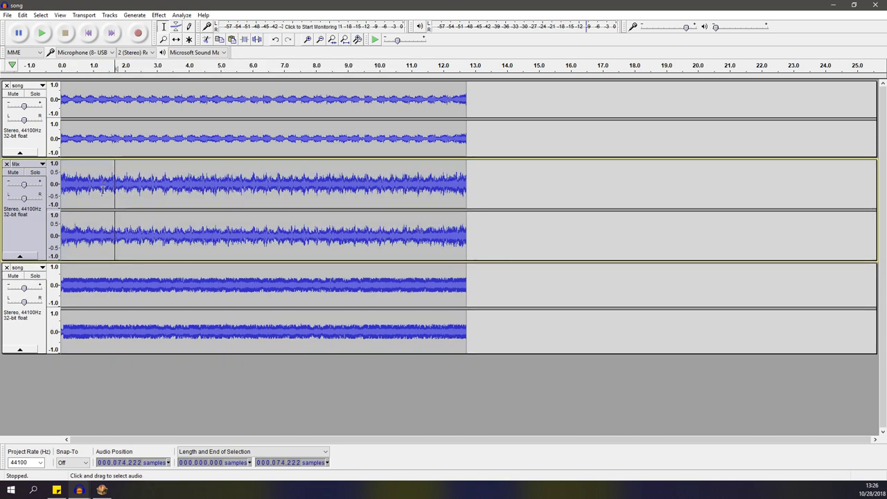
{"action": "left_click_drag", "start_coordinate": [92, 185], "coordinate": [159, 186]}
{"action": "left_click", "coordinate": [83, 182]}
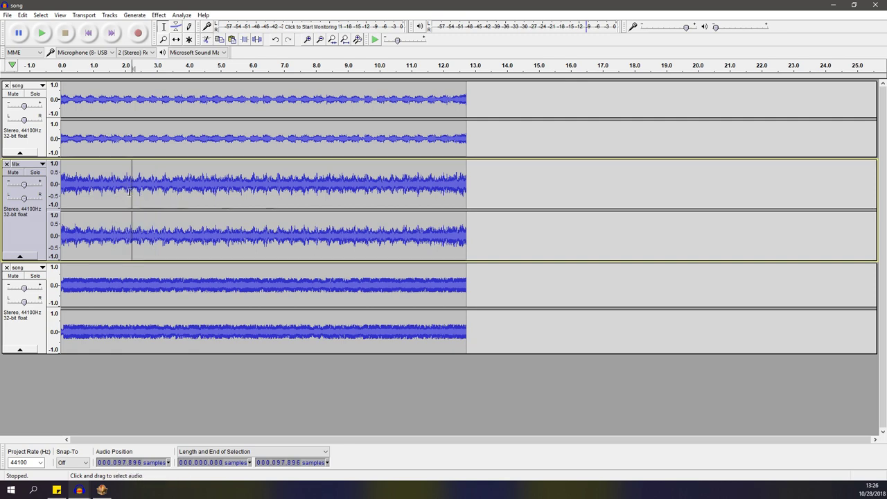
{"action": "left_click", "coordinate": [35, 172]}
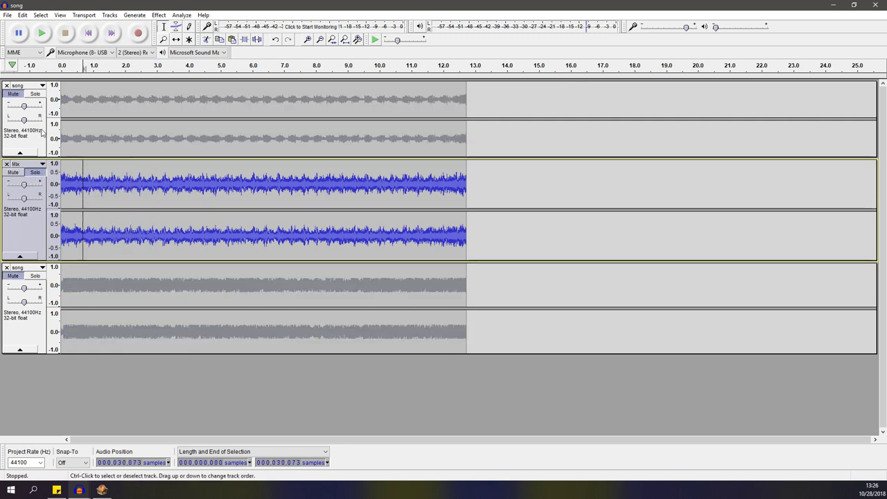
{"action": "left_click", "coordinate": [34, 94]}
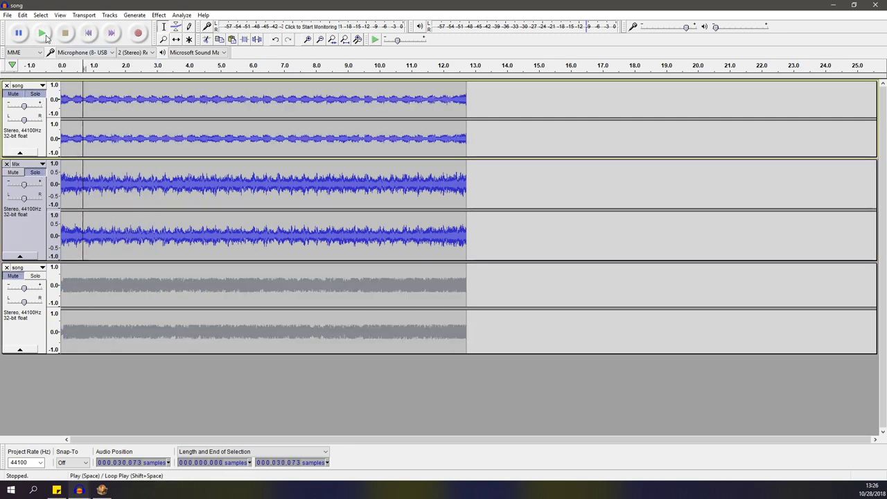
{"action": "left_click", "coordinate": [43, 35]}
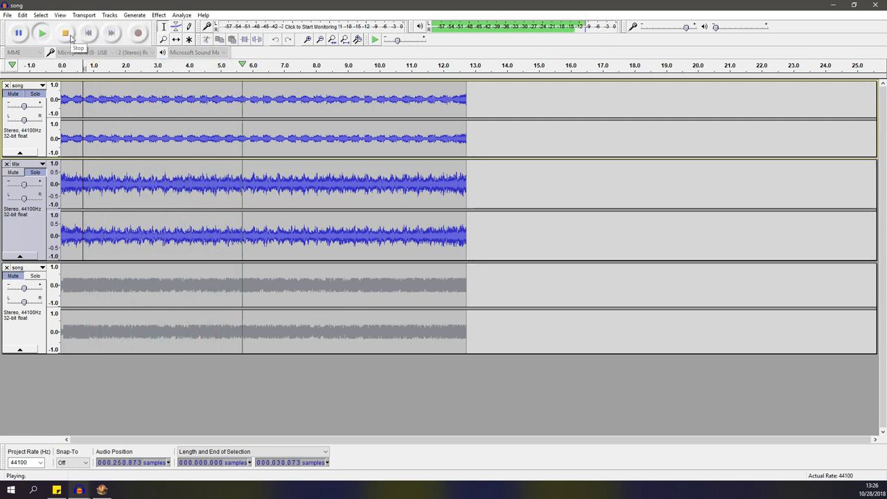
{"action": "left_click", "coordinate": [68, 34]}
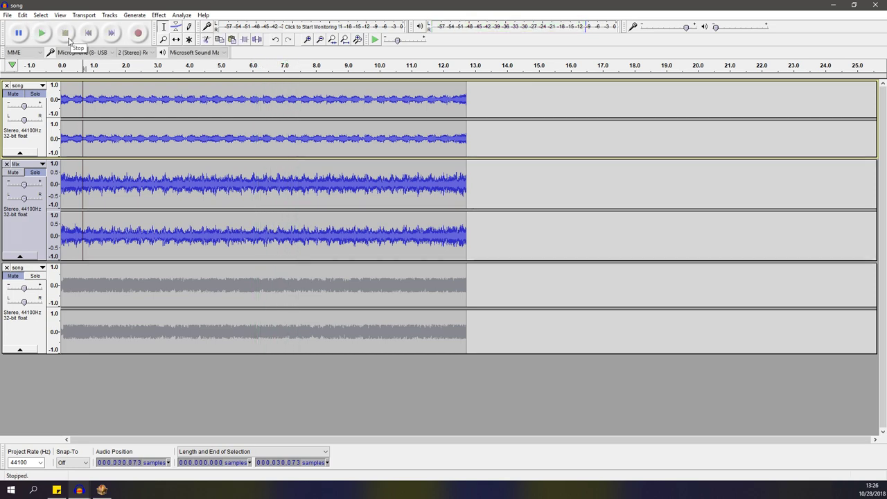
{"action": "left_click", "coordinate": [12, 276]}
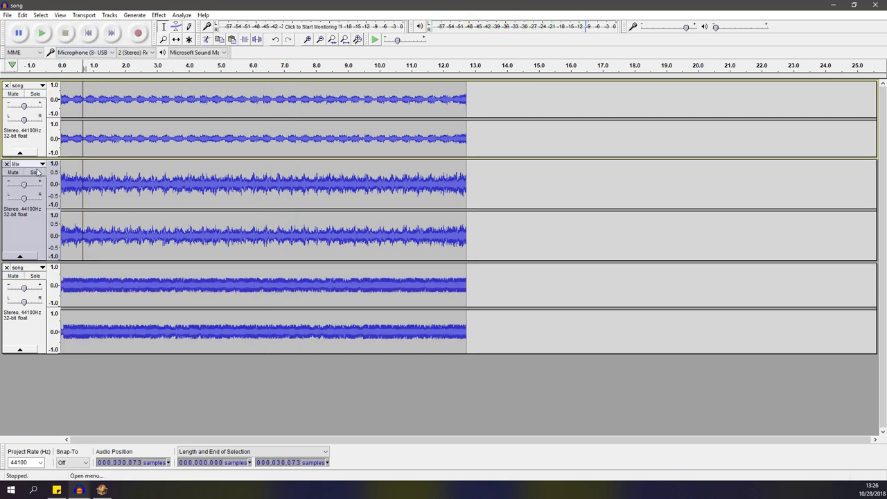
{"action": "left_click", "coordinate": [80, 192]}
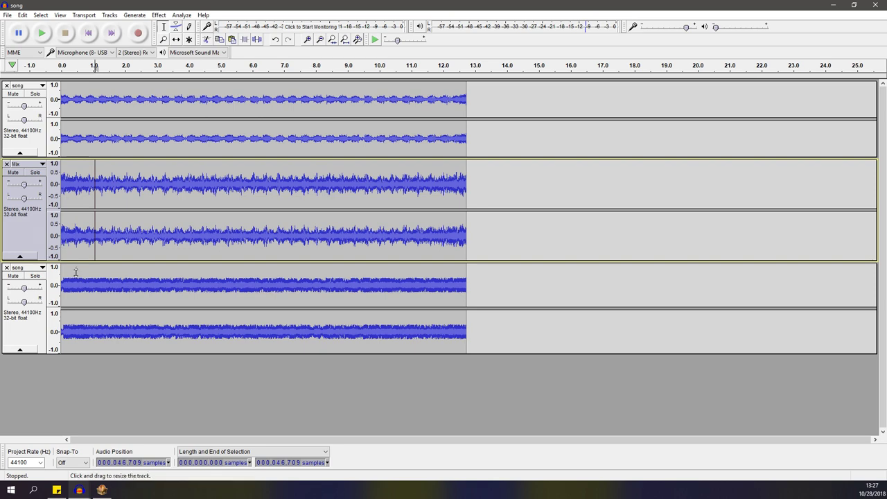
Copy the top song and Mix tracks and paste them as new tracks
{"action": "left_click", "coordinate": [89, 298]}
{"action": "left_click", "coordinate": [42, 248]}
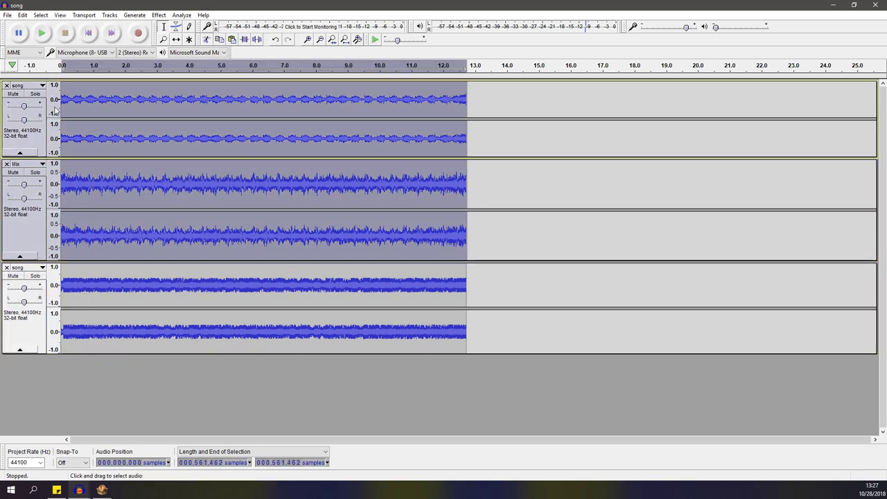
{"action": "left_click", "coordinate": [29, 140], "text": "shift"}
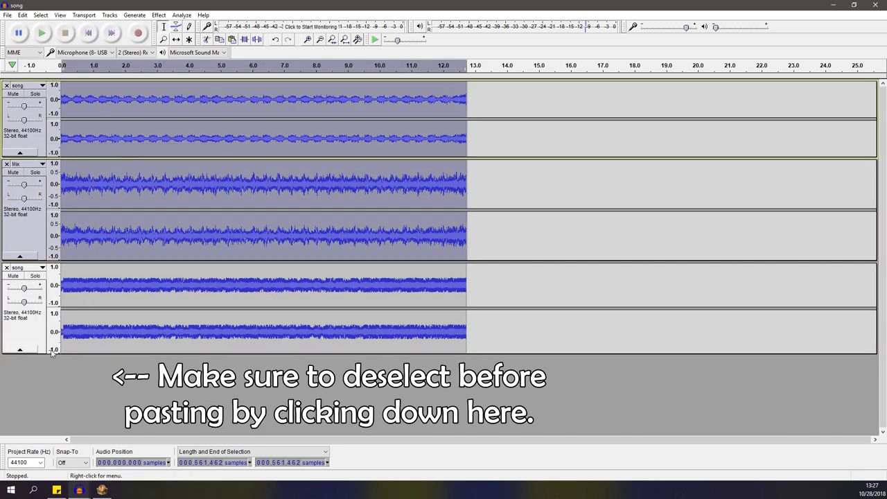
{"action": "left_click", "coordinate": [55, 381]}
{"action": "key", "text": "ctrl+v"}
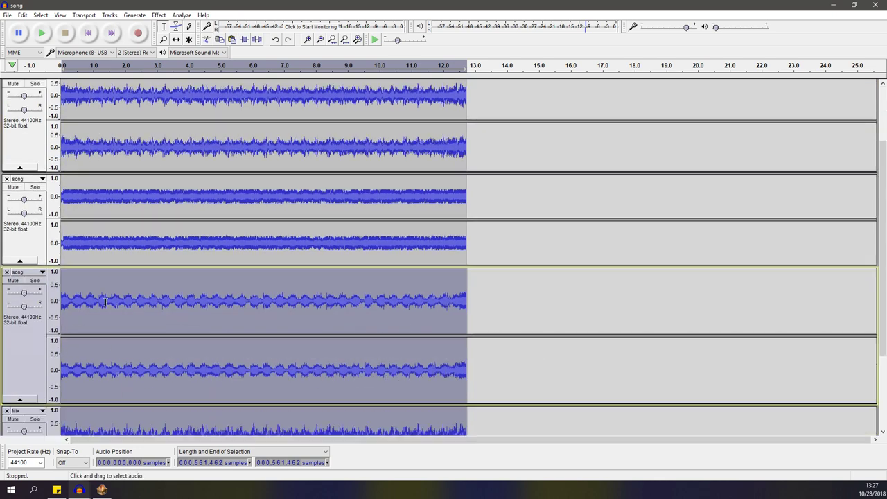
{"action": "scroll", "coordinate": [69, 333], "scroll_direction": "down", "scroll_amount": 3}
{"action": "left_click", "coordinate": [33, 365], "text": "shift"}
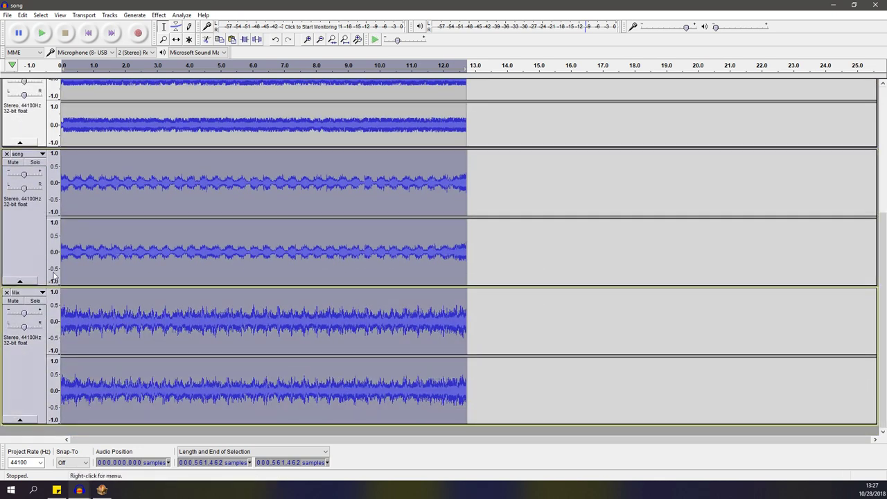
Invert the pasted song and Mix pair and render them into a new Mix track
{"action": "left_click", "coordinate": [159, 14]}
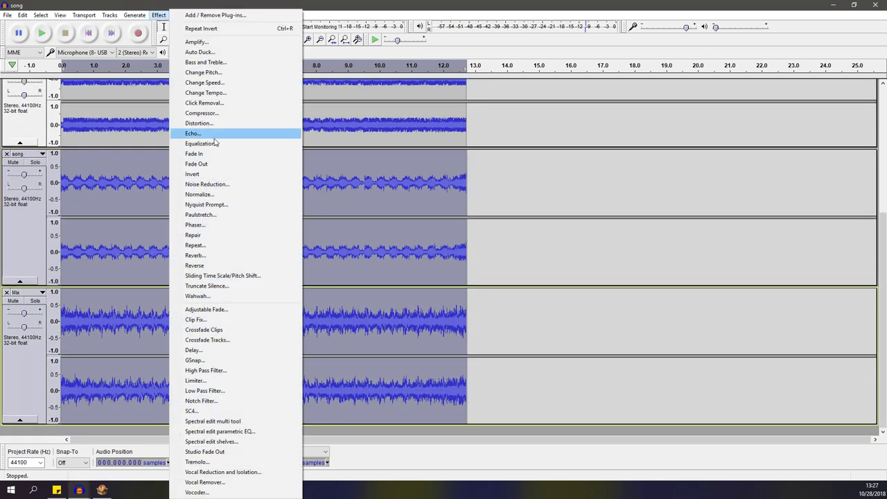
{"action": "left_click", "coordinate": [215, 173]}
{"action": "left_click", "coordinate": [111, 16]}
{"action": "mouse_move", "coordinate": [120, 39]}
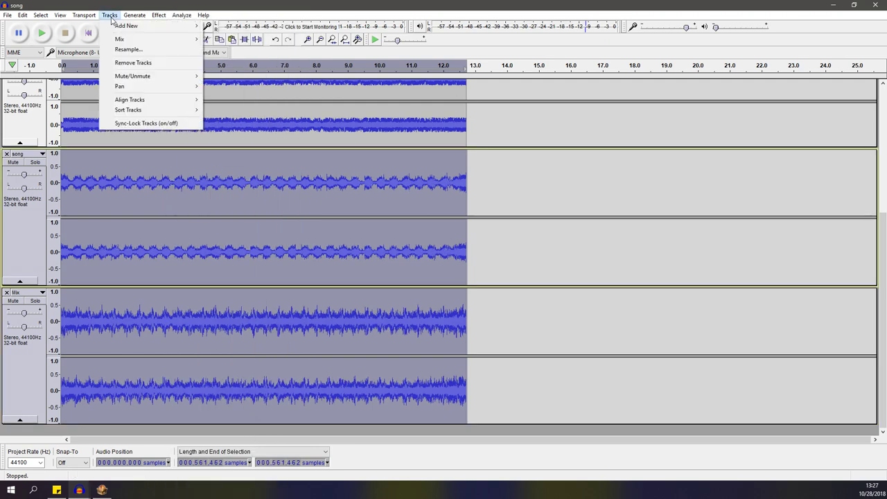
{"action": "left_click", "coordinate": [236, 61]}
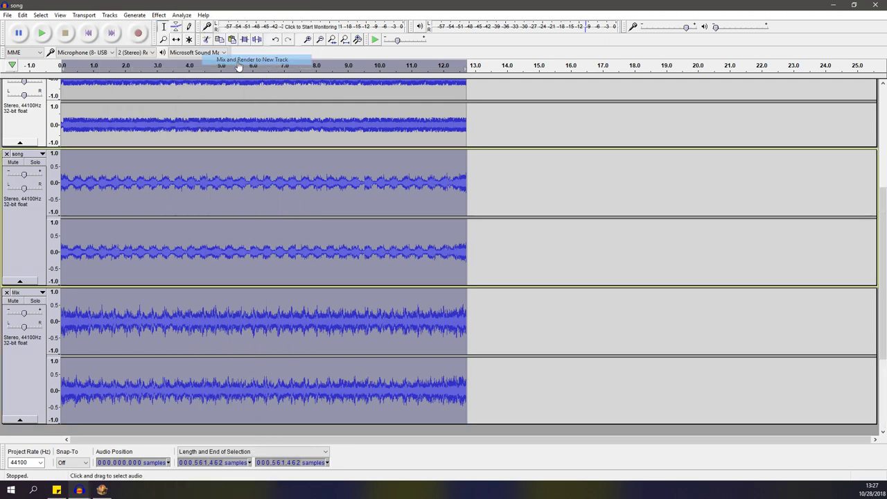
{"action": "scroll", "coordinate": [9, 107], "scroll_direction": "up", "scroll_amount": 2}
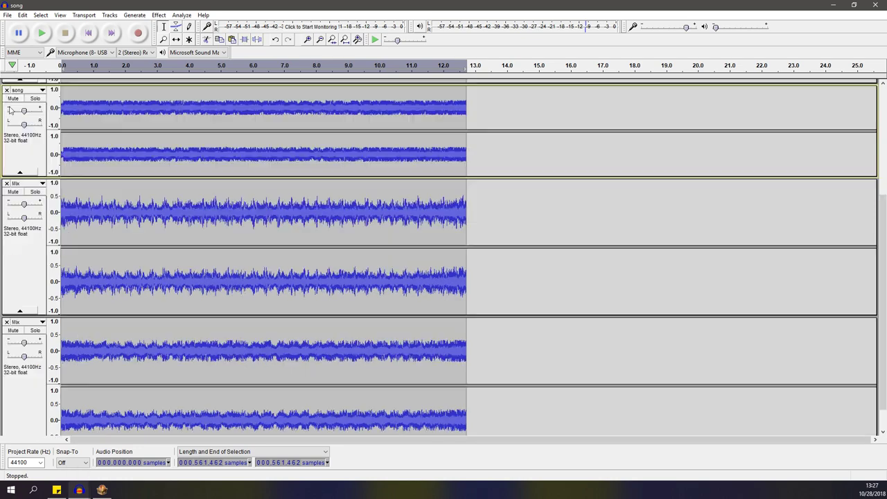
{"action": "left_click", "coordinate": [88, 360]}
Mix and render the lower song track and bottom Mix track into one new Mix track
{"action": "left_click", "coordinate": [109, 201]}
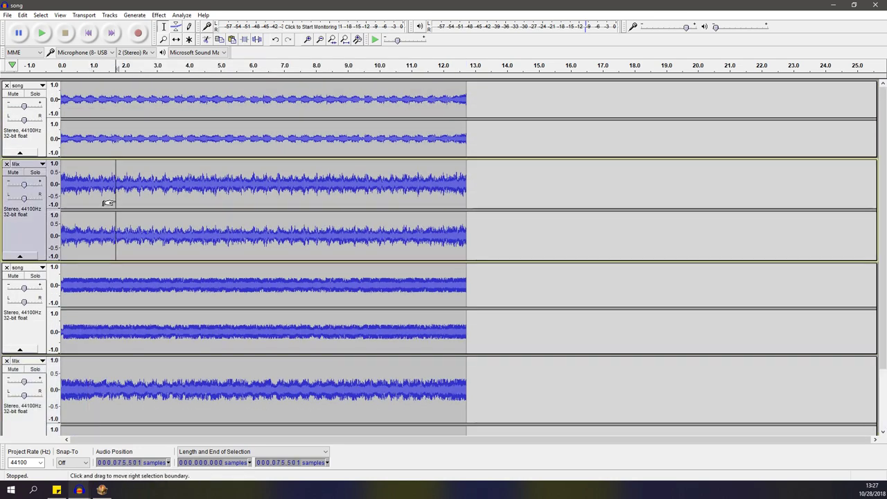
{"action": "scroll", "coordinate": [109, 202], "scroll_direction": "down", "scroll_amount": 2}
{"action": "left_click", "coordinate": [107, 313]}
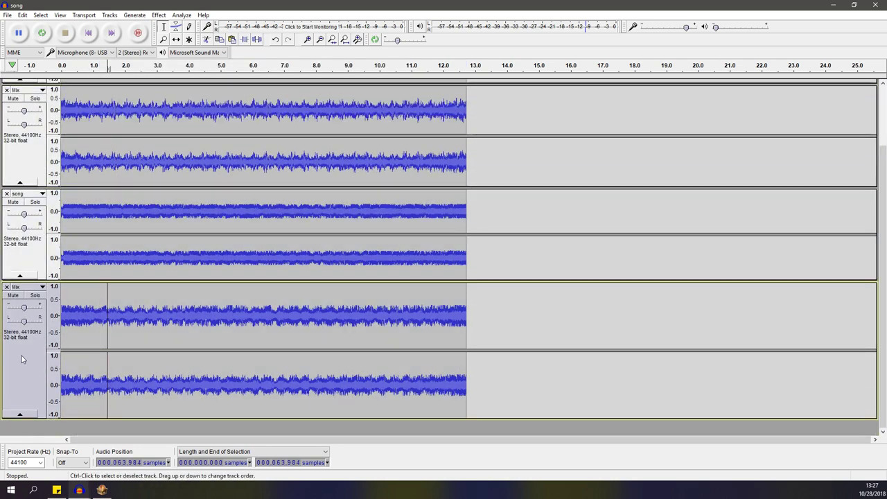
{"action": "left_click", "coordinate": [43, 258]}
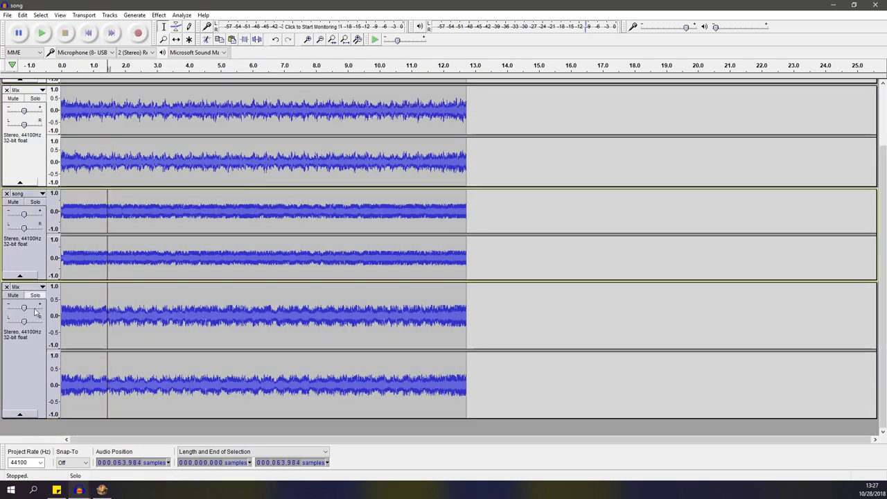
{"action": "left_click", "coordinate": [110, 14]}
{"action": "mouse_move", "coordinate": [138, 39]}
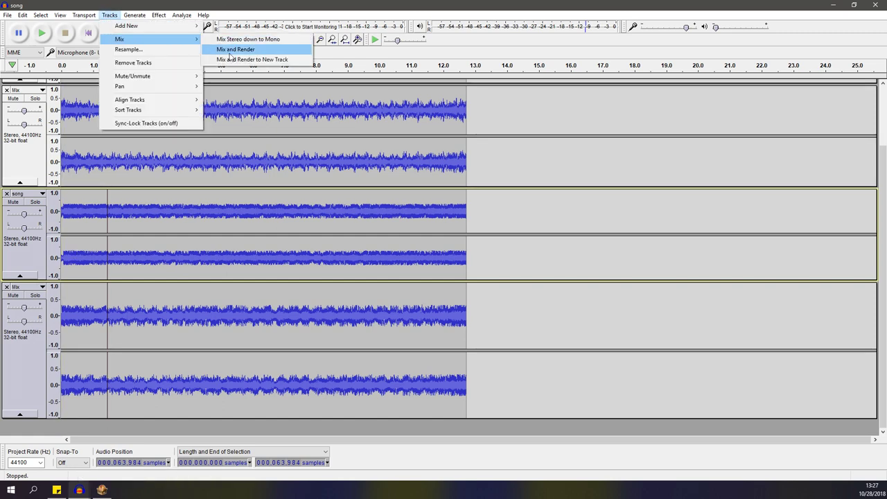
{"action": "left_click", "coordinate": [236, 49]}
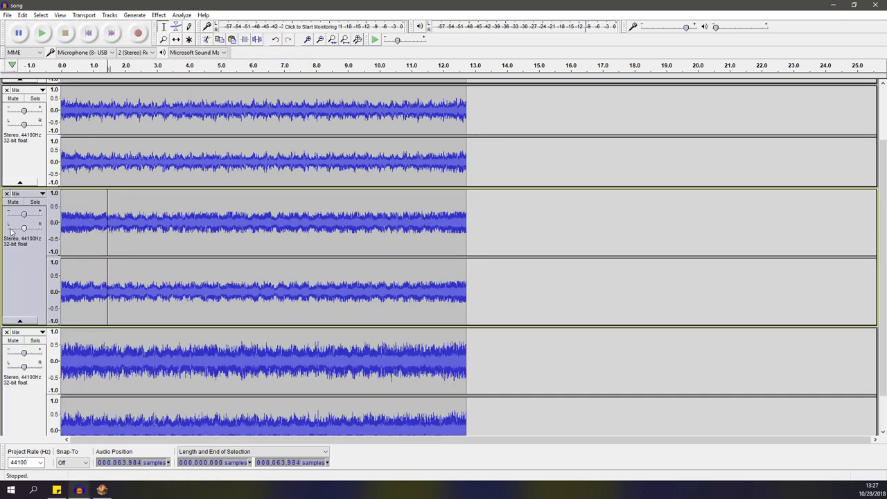
Delete the redundant middle Mix track and set the edit point in the bottom Mix
{"action": "left_click", "coordinate": [7, 193]}
{"action": "left_click", "coordinate": [100, 286]}
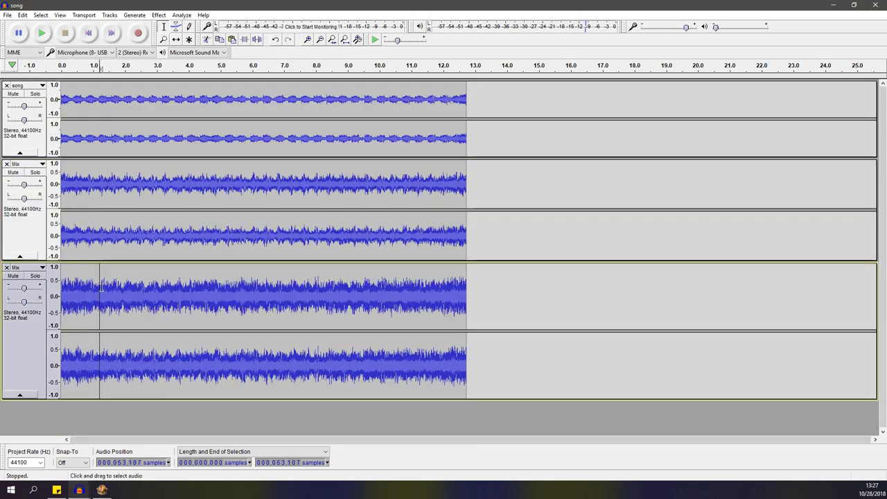
{"action": "left_click", "coordinate": [104, 301]}
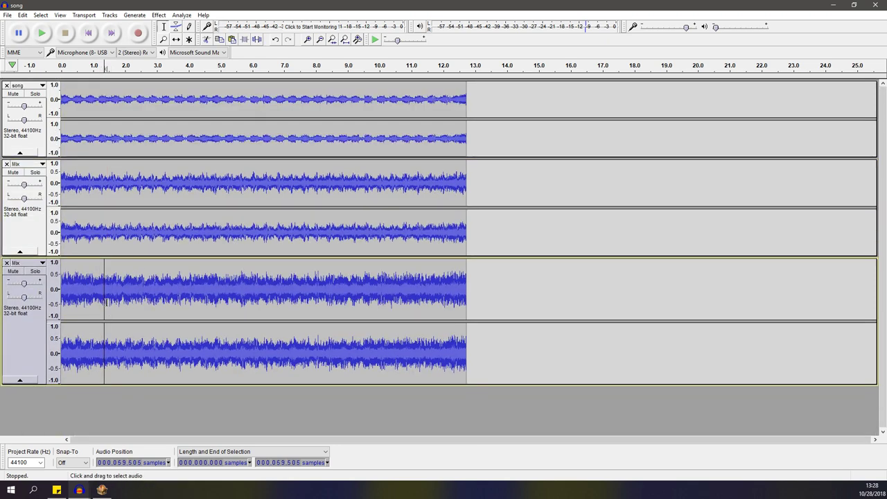
Solo the song and both Mix tracks and play them together, then stop
{"action": "left_click", "coordinate": [36, 271]}
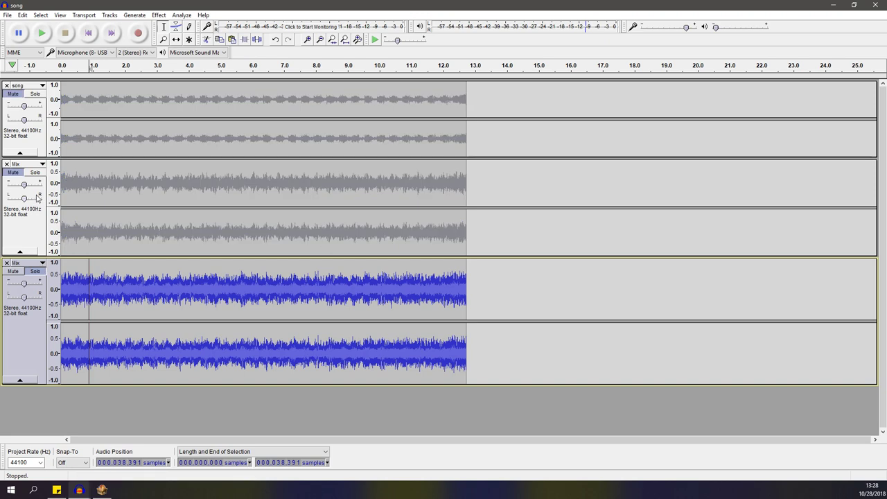
{"action": "left_click", "coordinate": [34, 172]}
{"action": "left_click", "coordinate": [35, 94]}
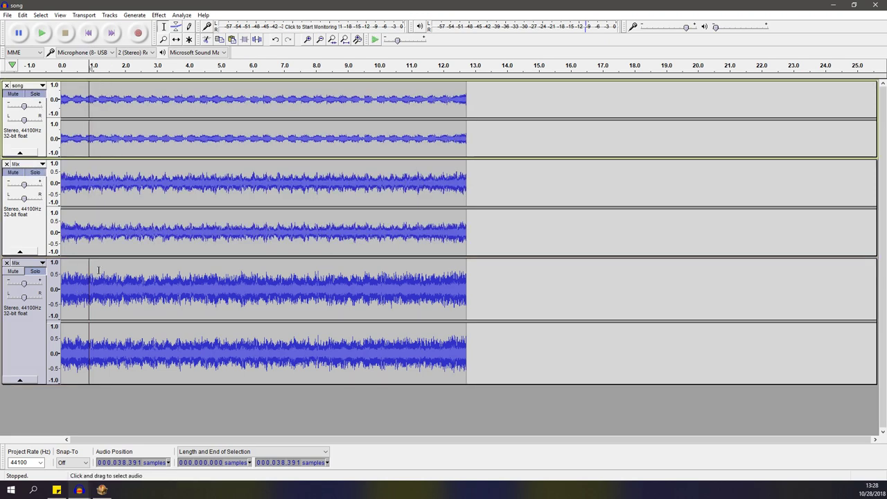
{"action": "left_click", "coordinate": [43, 37]}
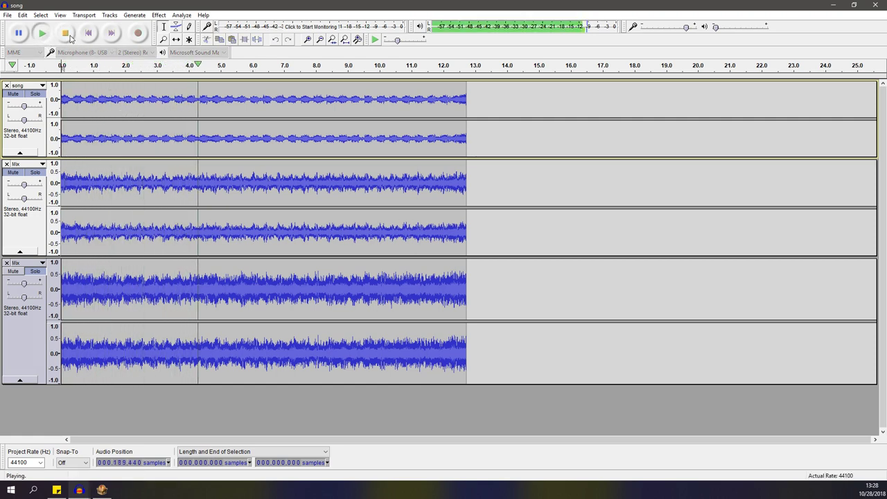
{"action": "key", "text": "space"}
Set the edit point in the bottom Mix track, then on the song track
{"action": "left_click", "coordinate": [40, 277]}
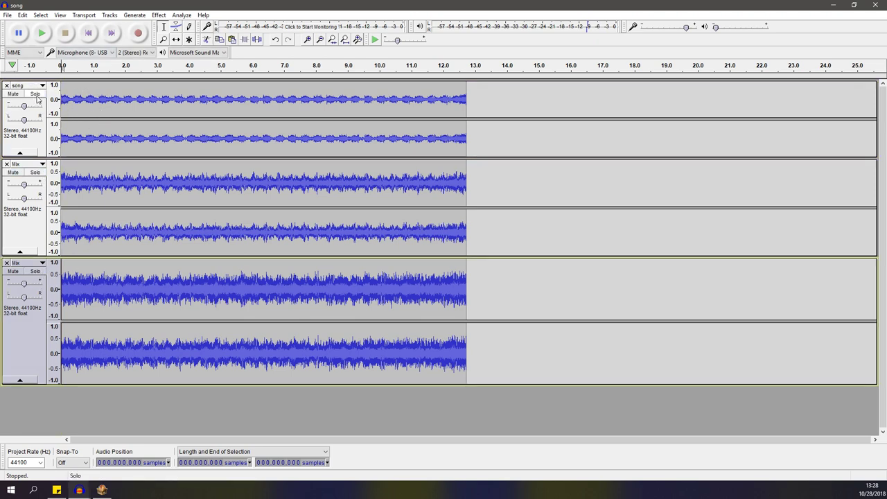
{"action": "left_click_drag", "start_coordinate": [118, 113], "coordinate": [214, 312]}
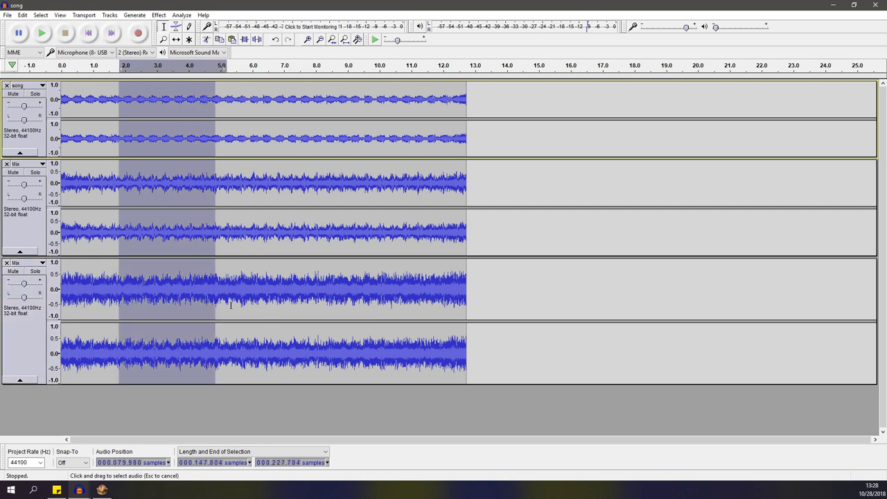
{"action": "left_click", "coordinate": [272, 291]}
{"action": "left_click_drag", "start_coordinate": [198, 99], "coordinate": [263, 111]}
{"action": "left_click", "coordinate": [288, 110]}
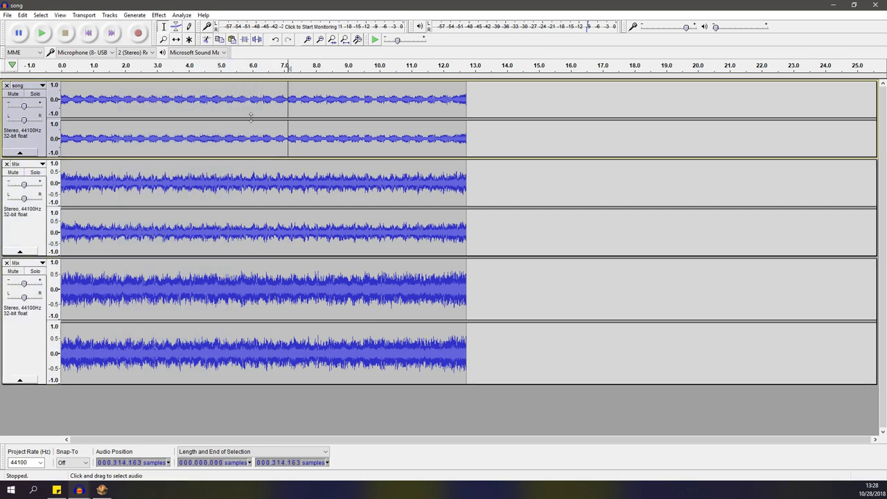
Amplify all three tracks together using Amplify's suggested gain
{"action": "left_click", "coordinate": [41, 293]}
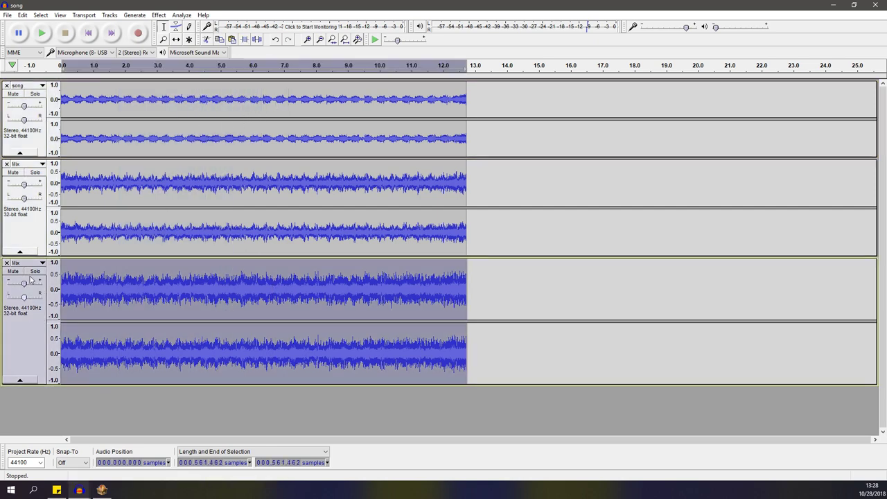
{"action": "key", "text": "ctrl+a"}
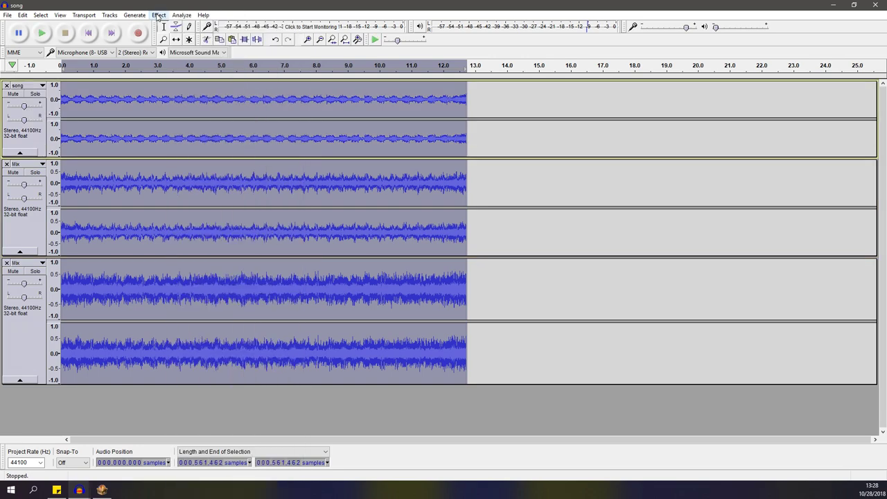
{"action": "left_click", "coordinate": [158, 15]}
{"action": "left_click", "coordinate": [187, 43]}
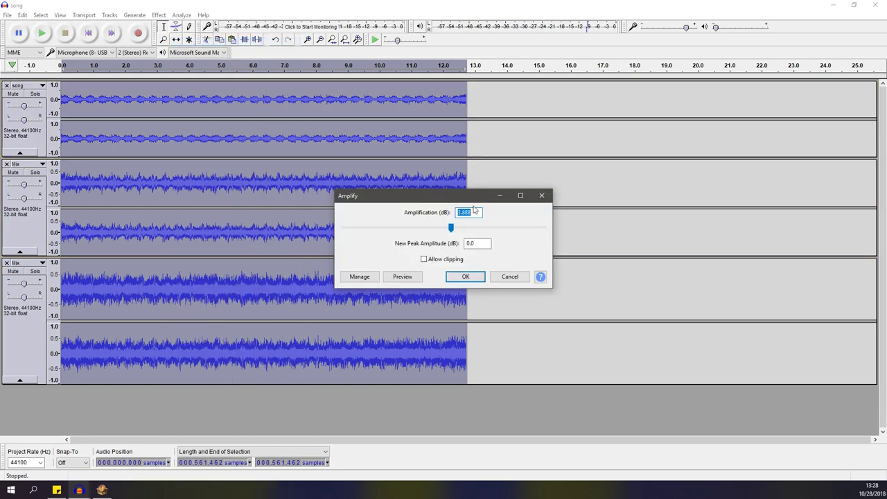
{"action": "left_click", "coordinate": [463, 278]}
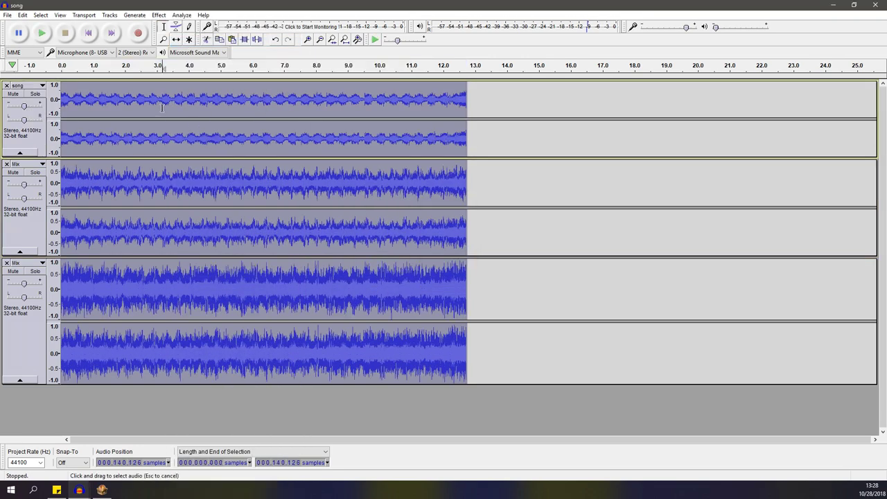
Try selecting stretches of the song track, ending with the selection cleared
{"action": "left_click", "coordinate": [163, 100]}
{"action": "left_click_drag", "start_coordinate": [81, 104], "coordinate": [271, 104]}
{"action": "left_click_drag", "start_coordinate": [352, 104], "coordinate": [247, 104]}
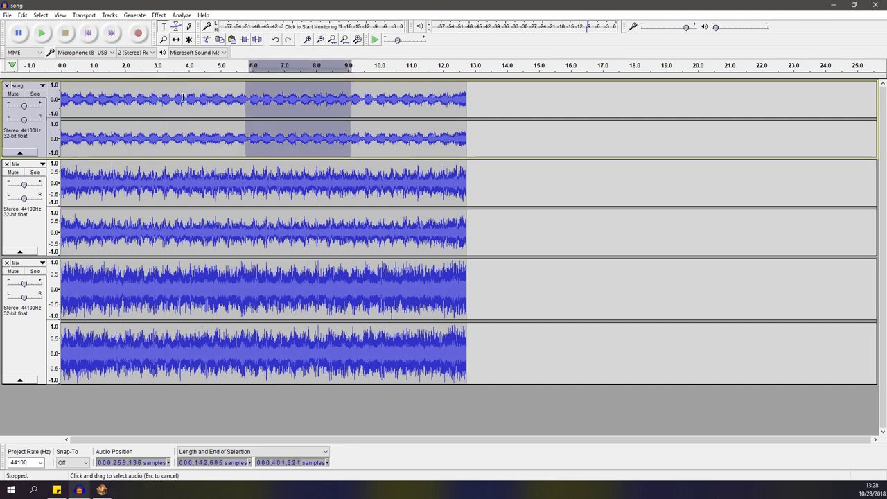
{"action": "left_click", "coordinate": [138, 101]}
Try selections on the song and bottom Mix tracks, leaving nothing selected
{"action": "mouse_move", "coordinate": [115, 101]}
{"action": "left_mouse_down"}
{"action": "mouse_move", "coordinate": [270, 104]}
{"action": "mouse_move", "coordinate": [317, 142]}
{"action": "left_mouse_up"}
{"action": "left_click", "coordinate": [187, 139]}
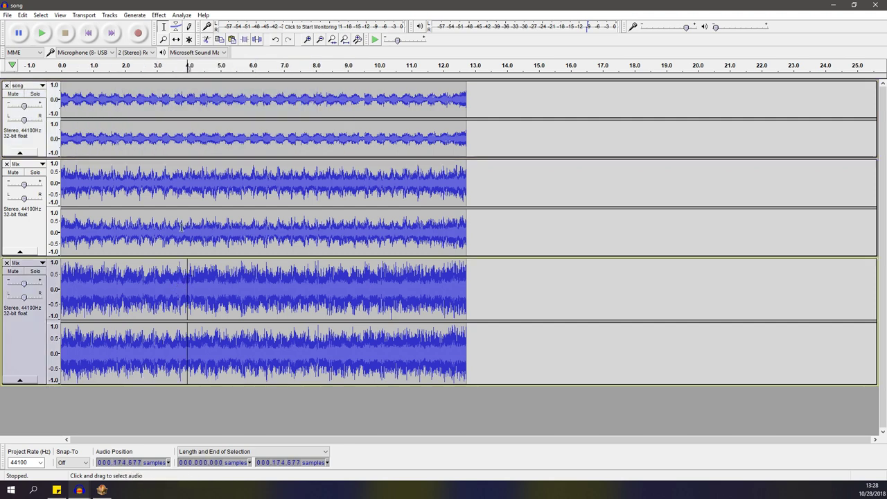
{"action": "left_click", "coordinate": [177, 145]}
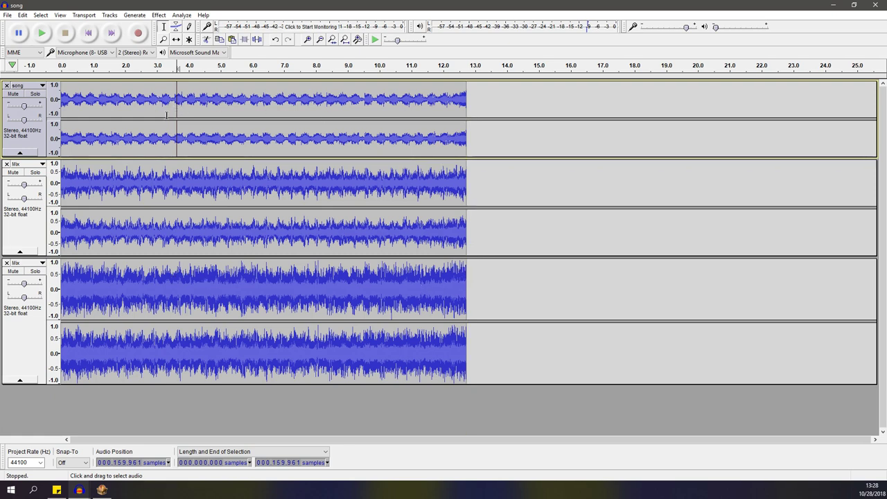
{"action": "left_click", "coordinate": [112, 295]}
{"action": "left_click_drag", "start_coordinate": [99, 286], "coordinate": [160, 287]}
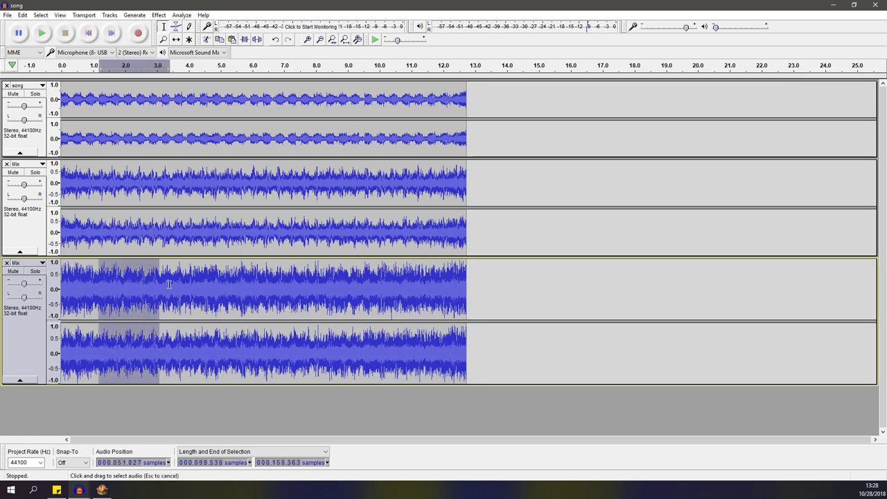
{"action": "left_click", "coordinate": [143, 286]}
{"action": "double_click", "coordinate": [120, 287]}
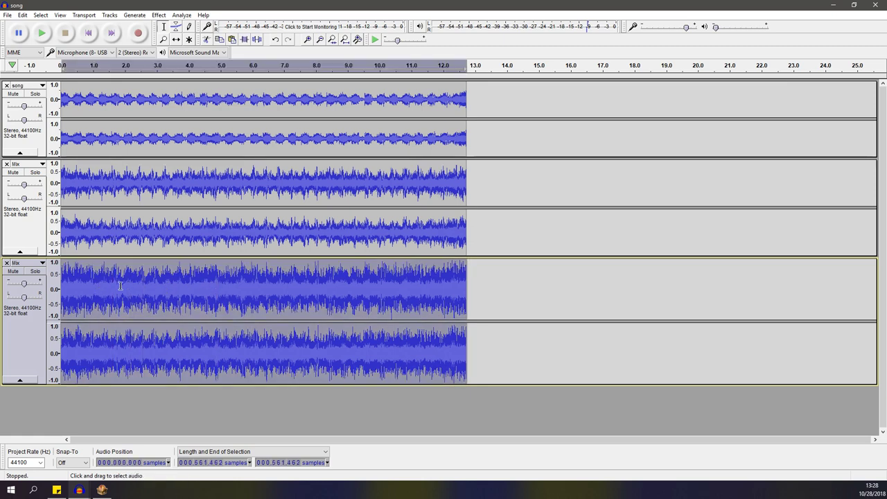
{"action": "left_click", "coordinate": [120, 286]}
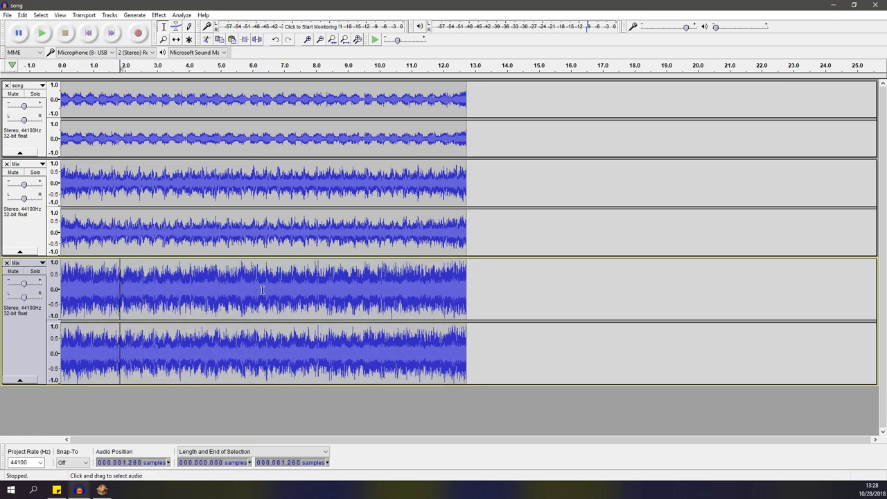
Audition the bottom Mix track soloed from near the start, then turn its solo off
{"action": "left_click", "coordinate": [35, 271]}
{"action": "left_click", "coordinate": [77, 279]}
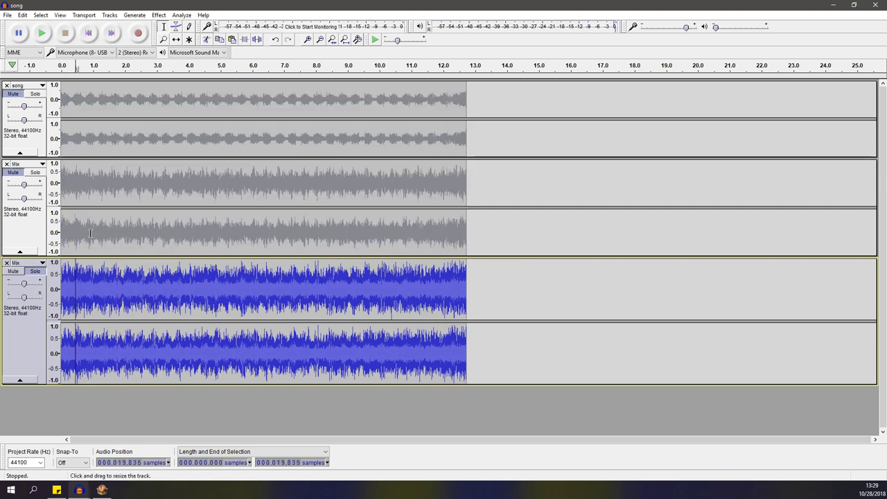
{"action": "left_click", "coordinate": [42, 33]}
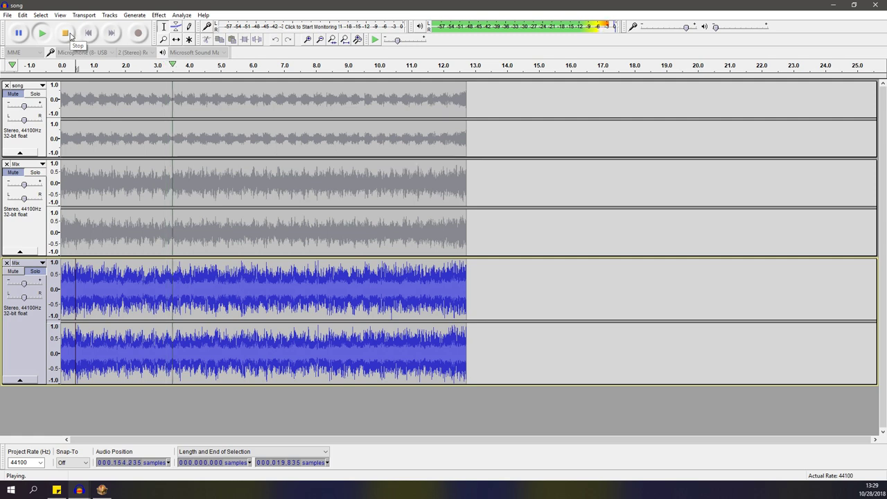
{"action": "left_click", "coordinate": [70, 36]}
{"action": "left_click", "coordinate": [35, 271]}
{"action": "left_click", "coordinate": [101, 278]}
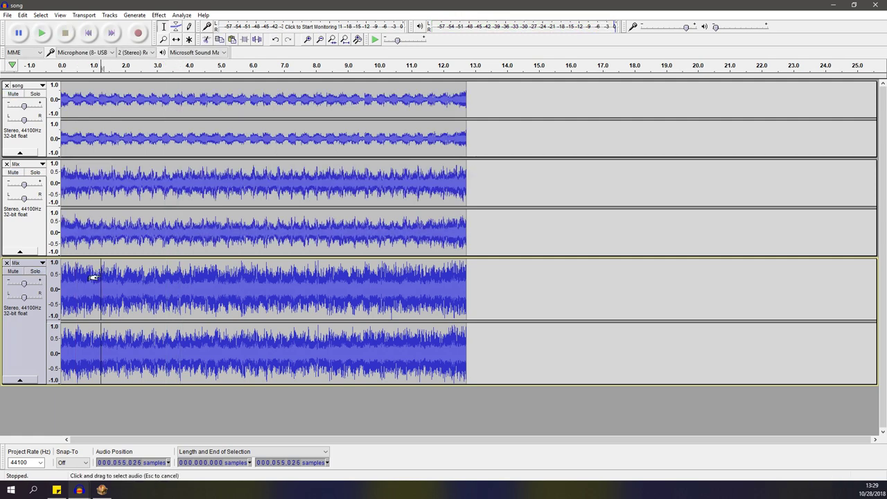
Play the song track alone from the start, adding each Mix track to the solo in turn
{"action": "left_click", "coordinate": [35, 93]}
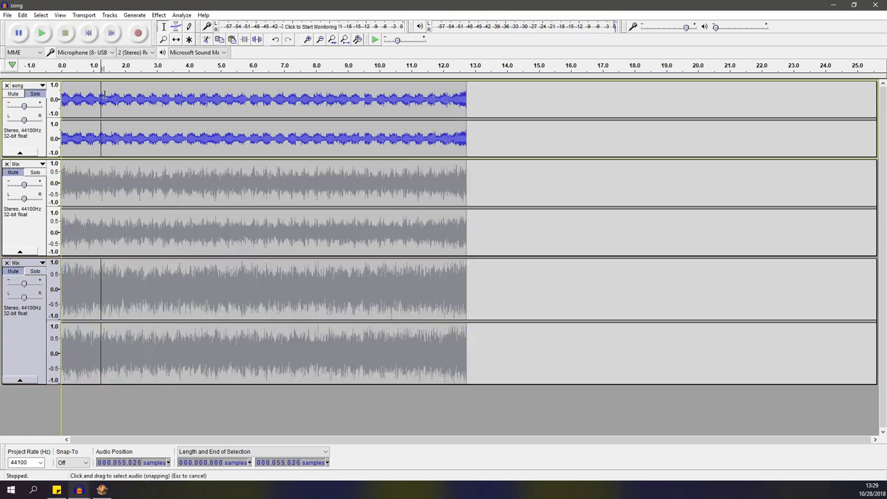
{"action": "left_click", "coordinate": [88, 32]}
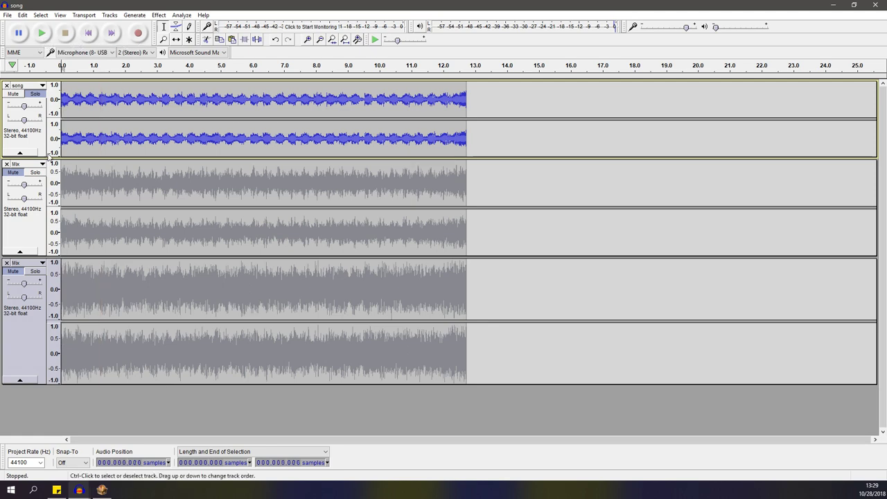
{"action": "left_click", "coordinate": [49, 37]}
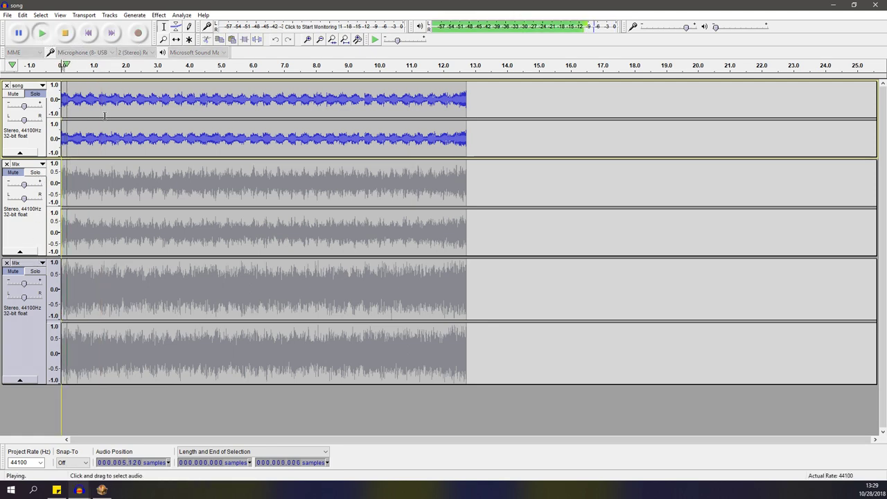
{"action": "left_click", "coordinate": [36, 172]}
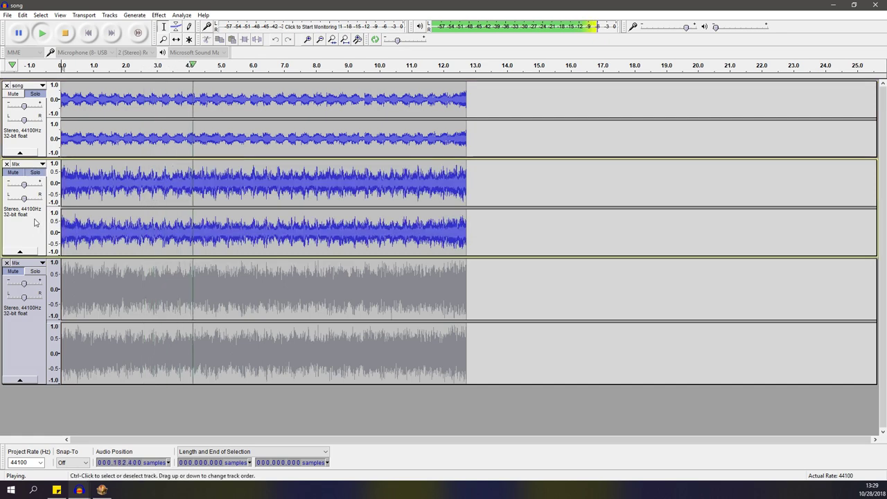
{"action": "left_click", "coordinate": [37, 273]}
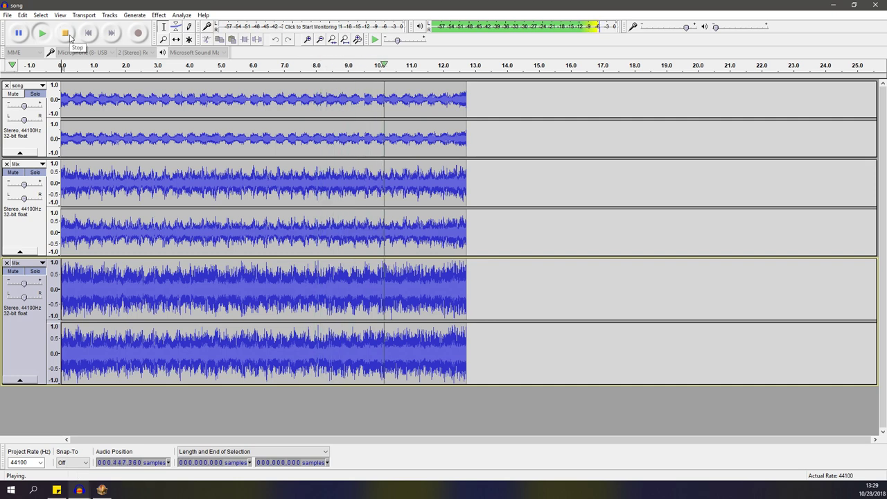
{"action": "left_click", "coordinate": [64, 32]}
Set edit points in the song and Mix tracks, then switch to BrawlBox
{"action": "left_click", "coordinate": [108, 104]}
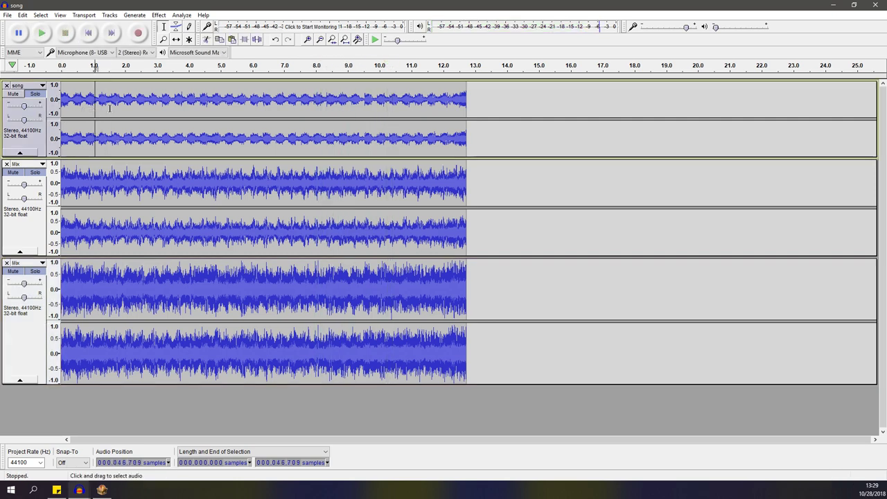
{"action": "left_click", "coordinate": [102, 102]}
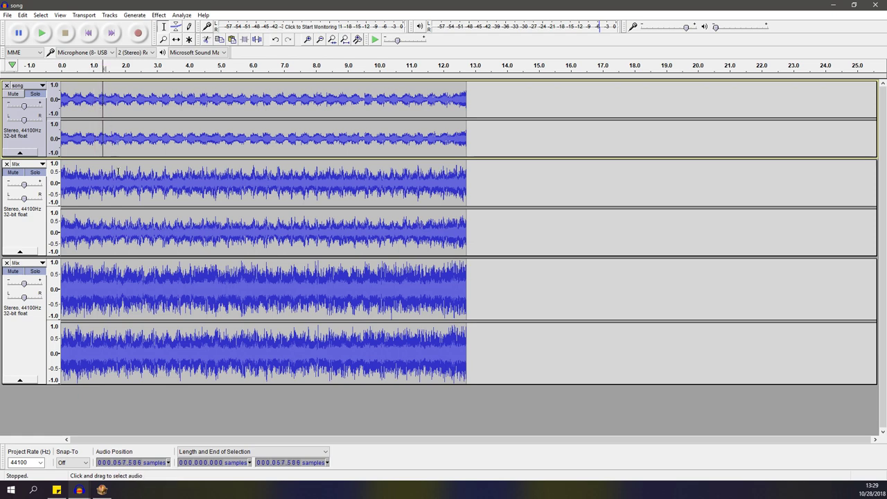
{"action": "left_click", "coordinate": [97, 281]}
{"action": "left_click", "coordinate": [62, 177], "text": "ctrl"}
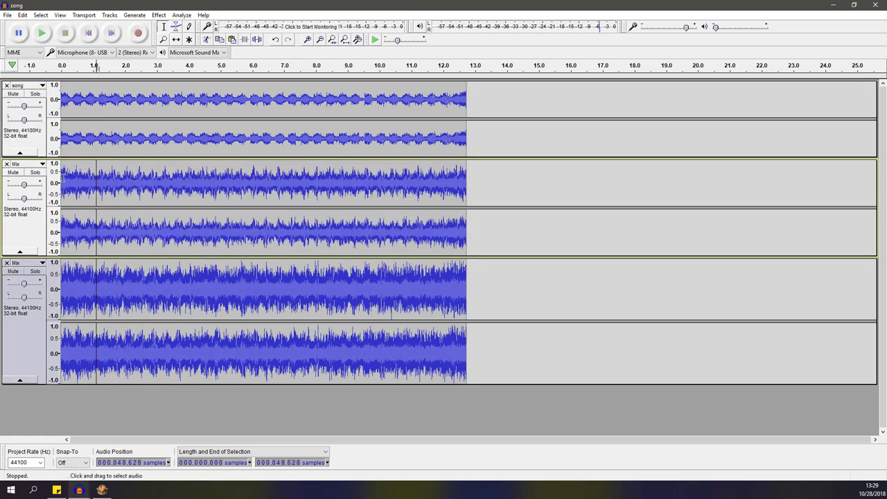
{"action": "left_click", "coordinate": [148, 285]}
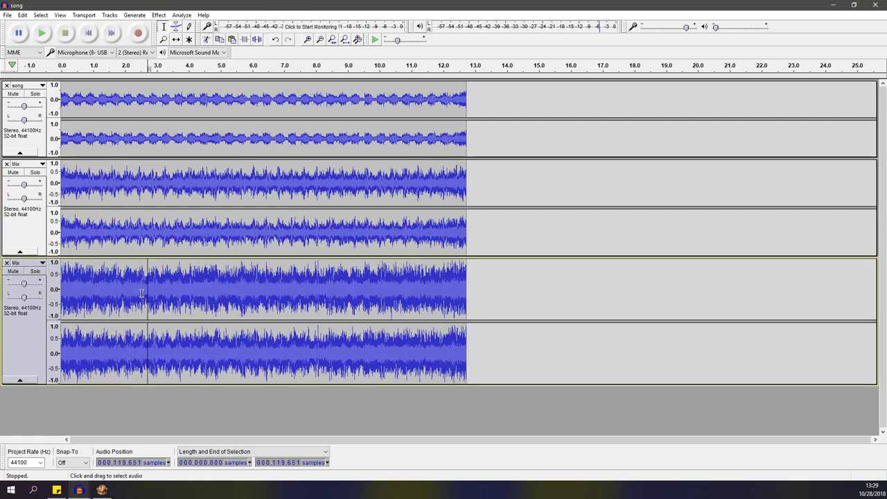
{"action": "key", "text": "alt+Tab"}
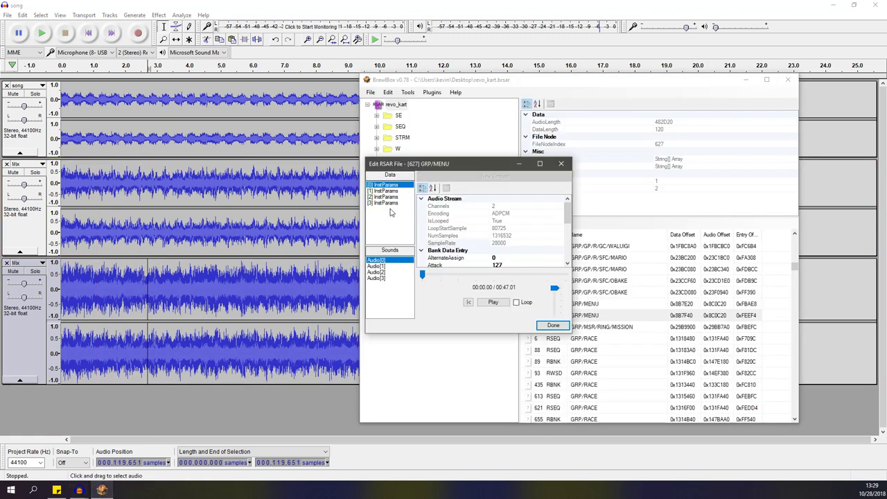
Add a fourth stereo track filled with silence matching the song's length
{"action": "left_click", "coordinate": [387, 277]}
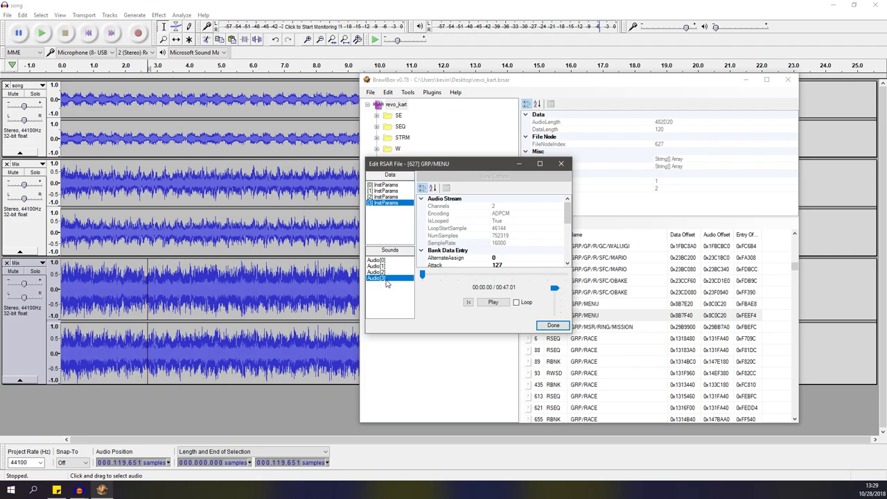
{"action": "key", "text": "alt+Tab"}
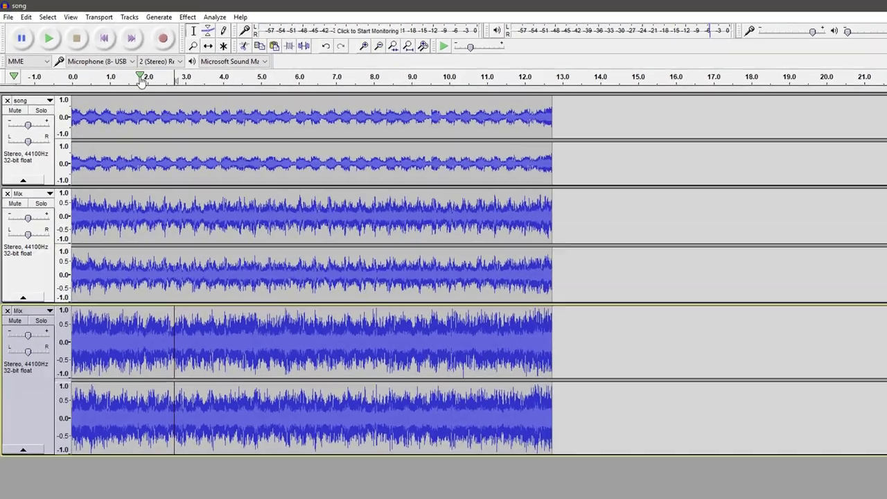
{"action": "left_click", "coordinate": [111, 16]}
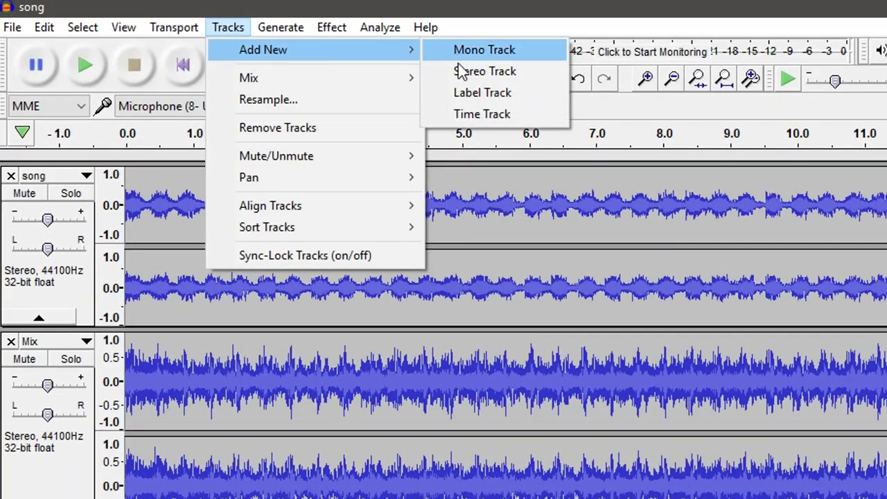
{"action": "left_click", "coordinate": [478, 72]}
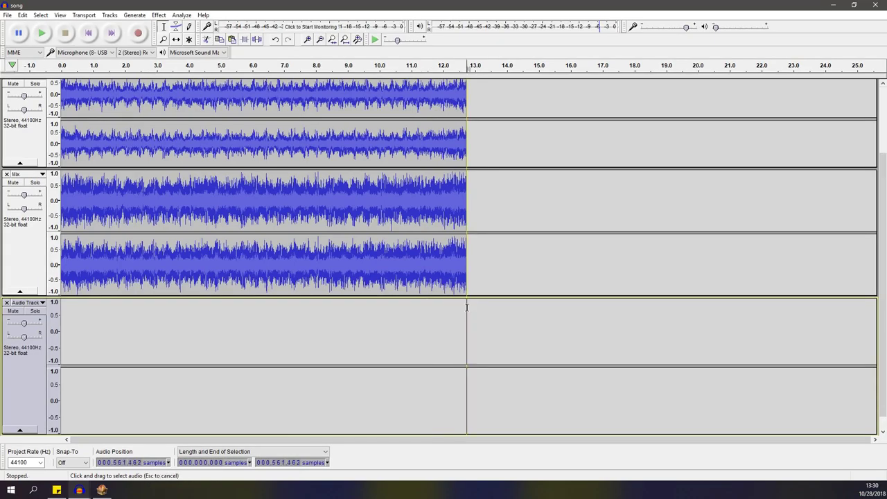
{"action": "left_click_drag", "start_coordinate": [466, 308], "coordinate": [52, 314]}
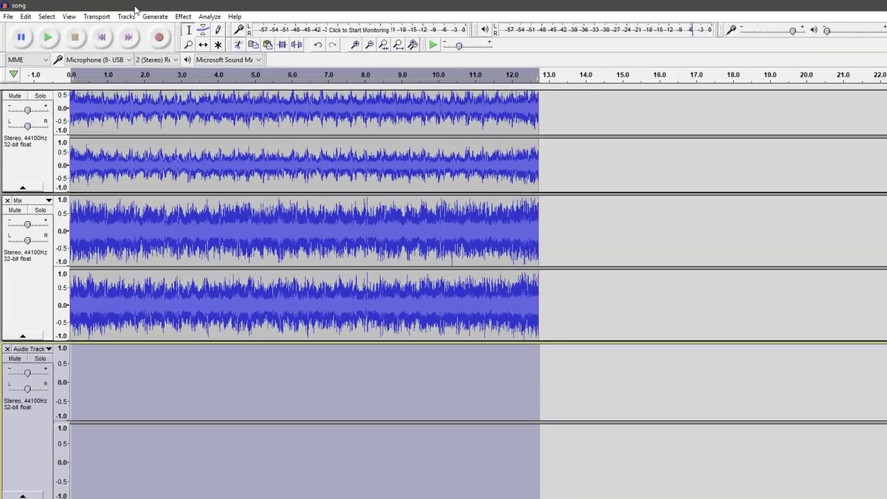
{"action": "left_click", "coordinate": [135, 15]}
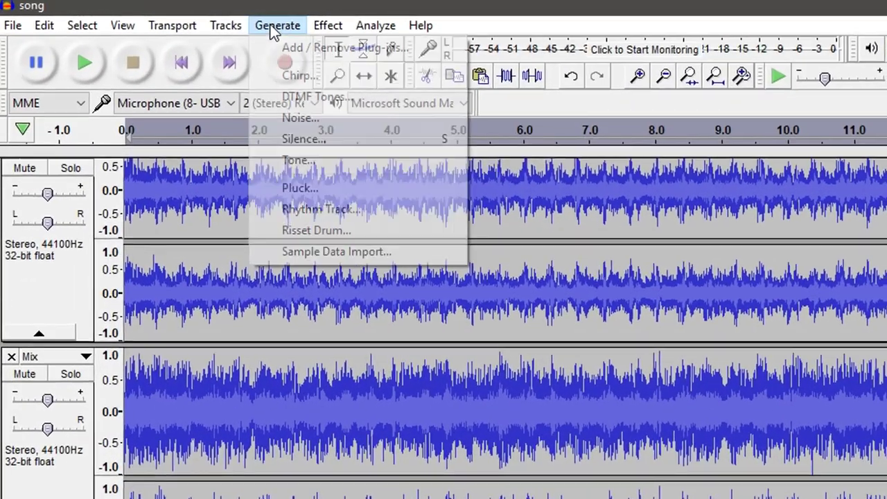
{"action": "left_click", "coordinate": [187, 89]}
{"action": "left_click", "coordinate": [743, 425]}
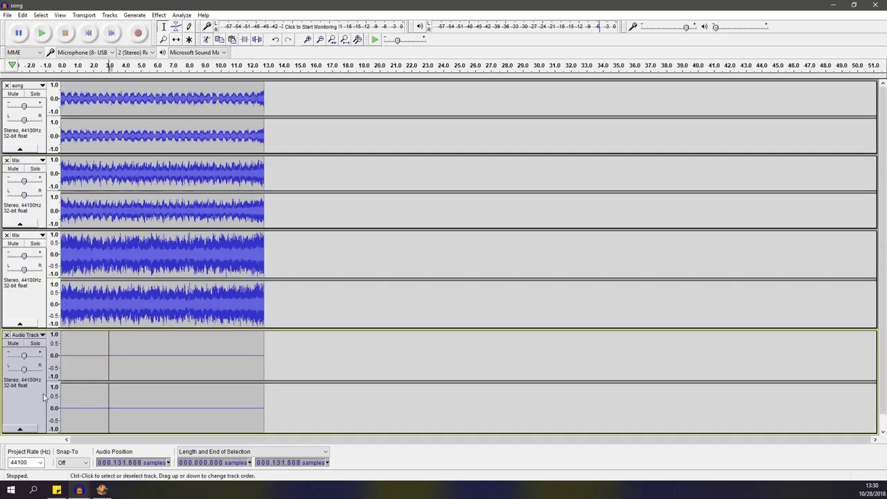
Select the silent track and the tracks above it, then bring BrawlBox forward
{"action": "left_click", "coordinate": [43, 397]}
{"action": "key", "text": "shift+Up"}
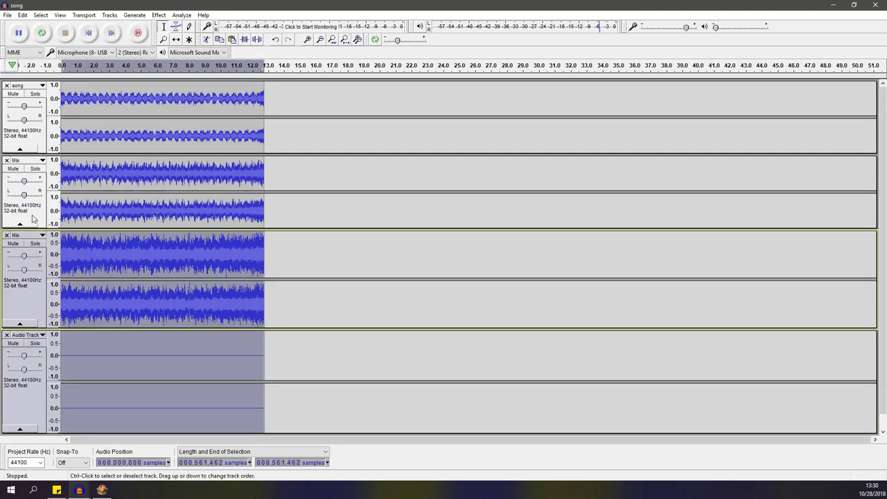
{"action": "key", "text": "shift+Up"}
{"action": "key", "text": "shift+Up"}
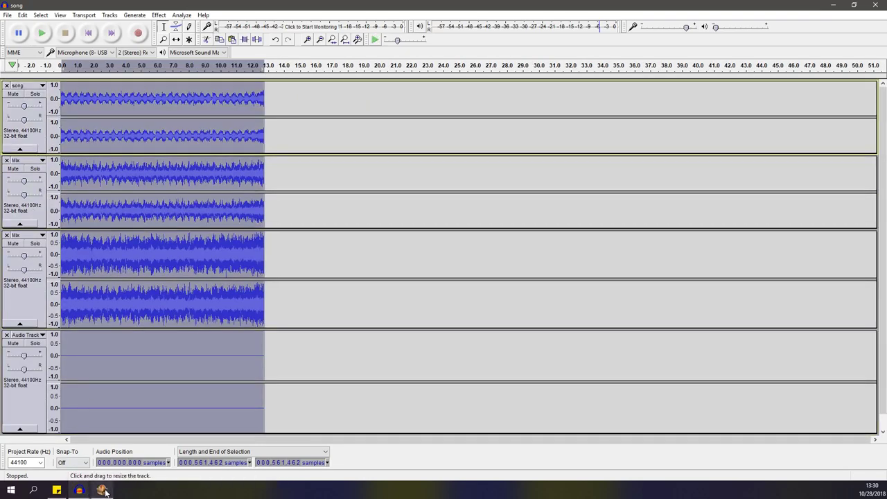
{"action": "left_click", "coordinate": [101, 491]}
Check the menu sound's sample rate in BrawlBox and set Audacity's project rate to 28000
{"action": "left_click", "coordinate": [399, 198]}
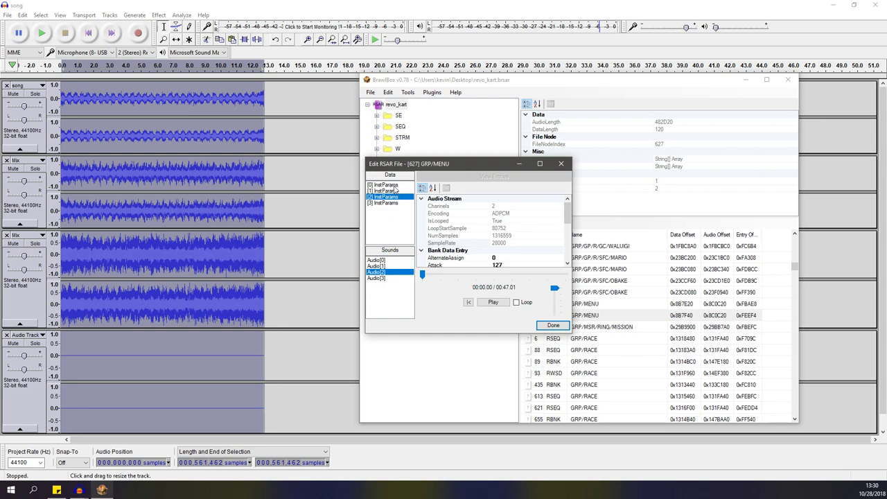
{"action": "left_click", "coordinate": [395, 187]}
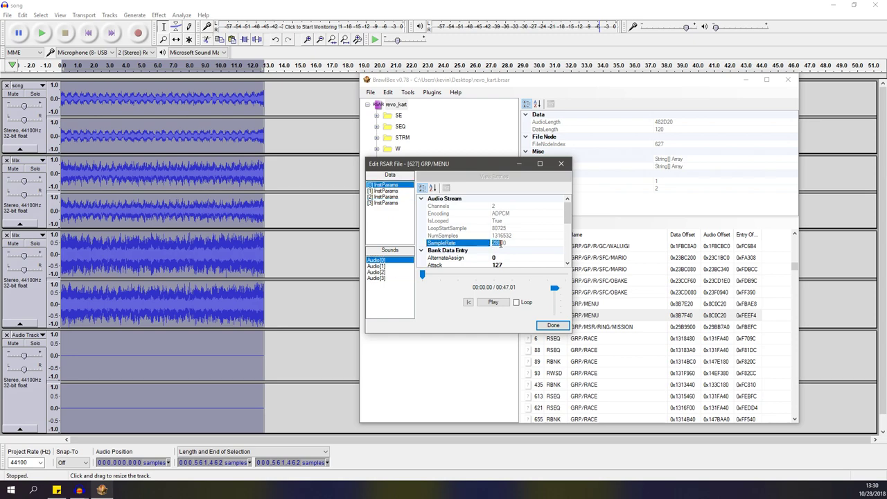
{"action": "left_click", "coordinate": [375, 40]}
{"action": "left_click", "coordinate": [28, 463]}
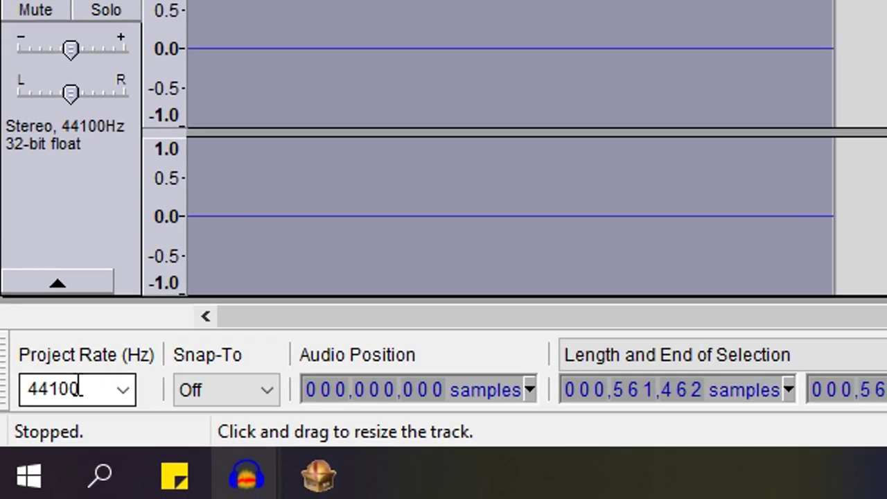
{"action": "double_click", "coordinate": [28, 463]}
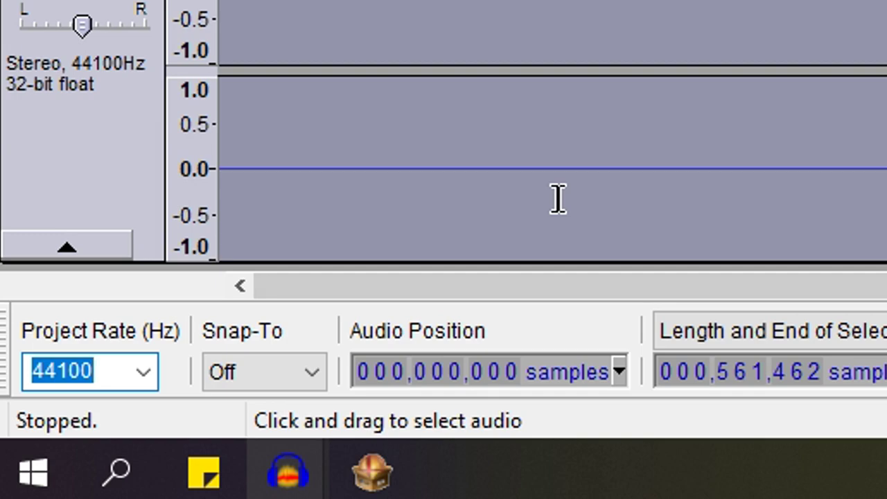
{"action": "type", "text": "2822"}
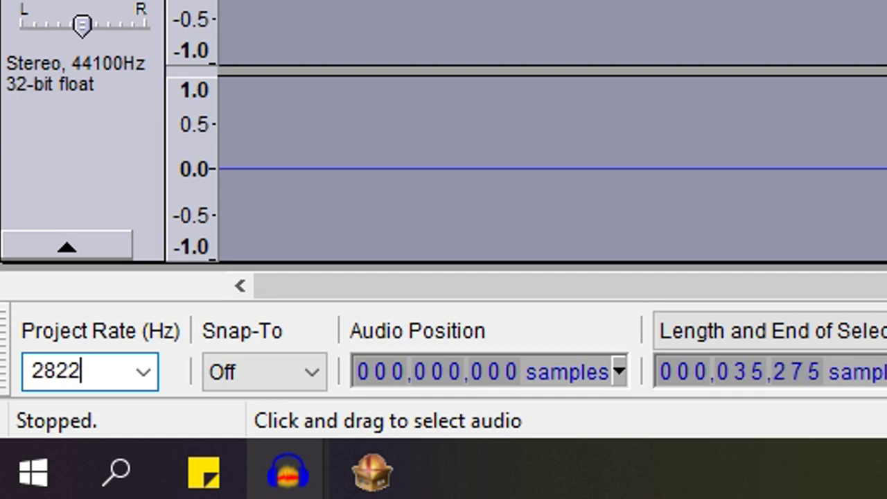
{"action": "key", "text": "BackSpace"}
{"action": "key", "text": "BackSpace"}
{"action": "type", "text": "000"}
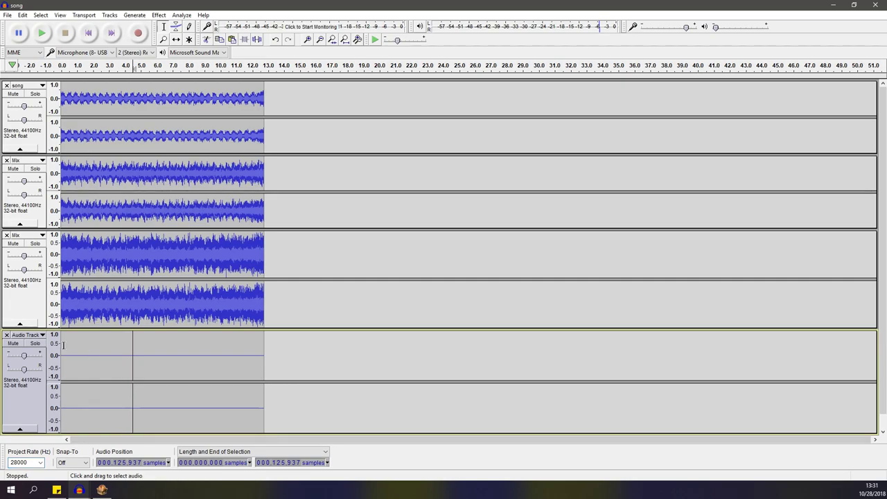
Select all four tracks and resample them to 28000 Hz
{"action": "left_click", "coordinate": [32, 374]}
{"action": "left_click", "coordinate": [35, 298], "text": "ctrl"}
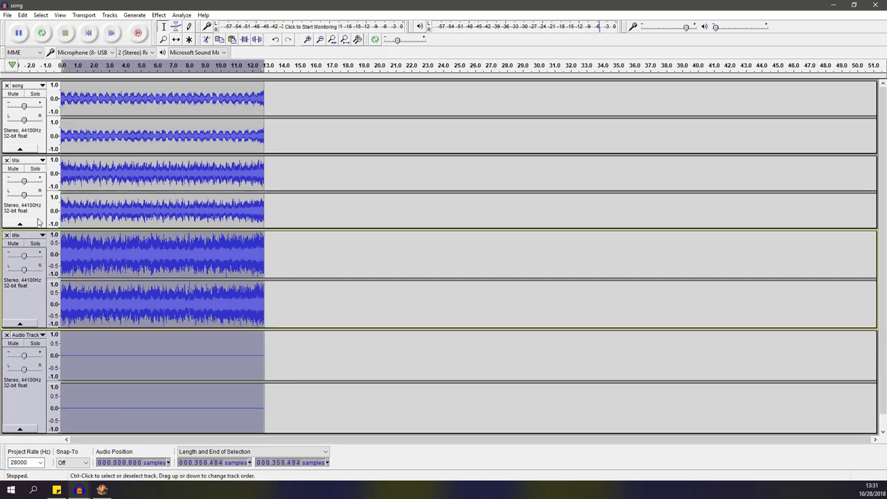
{"action": "left_click", "coordinate": [38, 219], "text": "ctrl"}
{"action": "left_click", "coordinate": [34, 135], "text": "ctrl"}
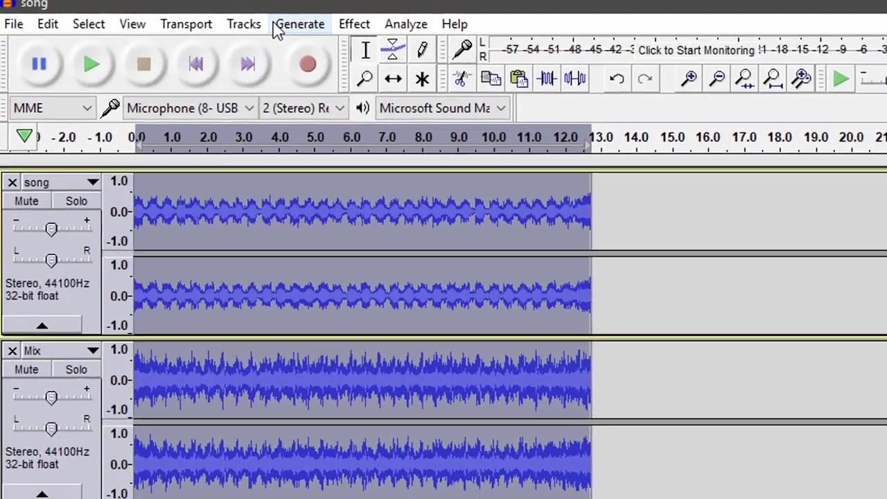
{"action": "left_click", "coordinate": [150, 17]}
{"action": "left_click", "coordinate": [176, 63]}
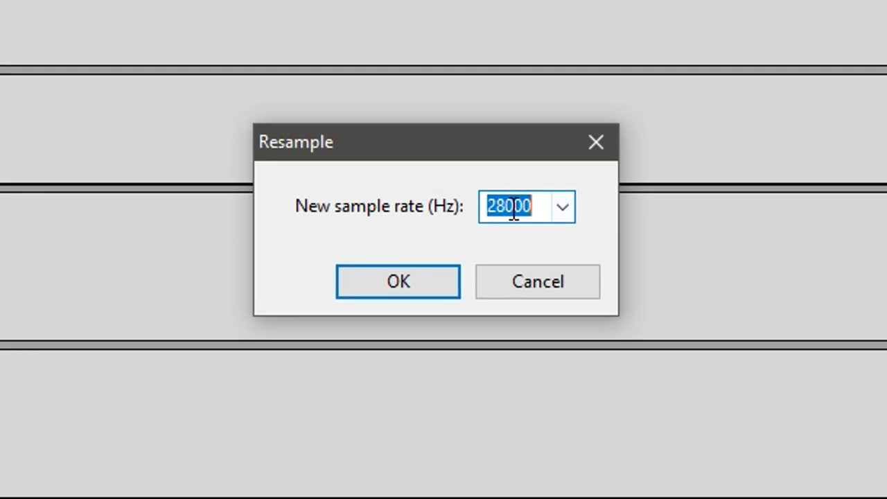
{"action": "left_click", "coordinate": [396, 282]}
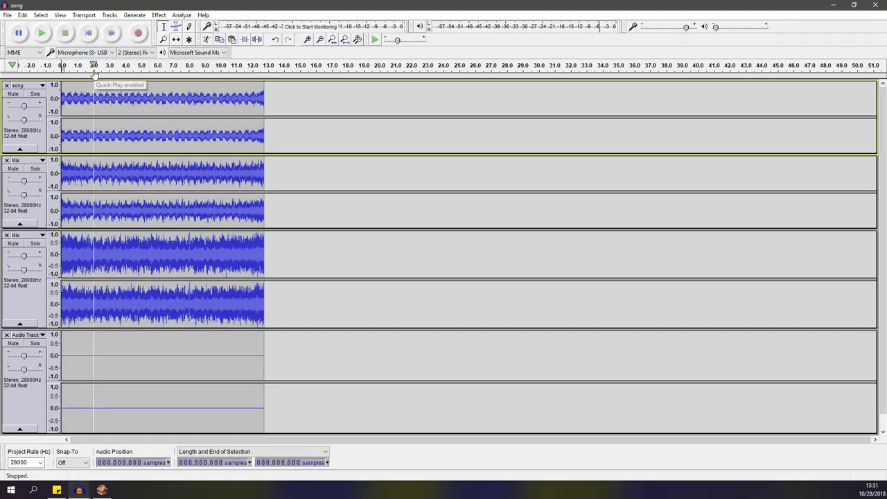
{"action": "left_click", "coordinate": [106, 490]}
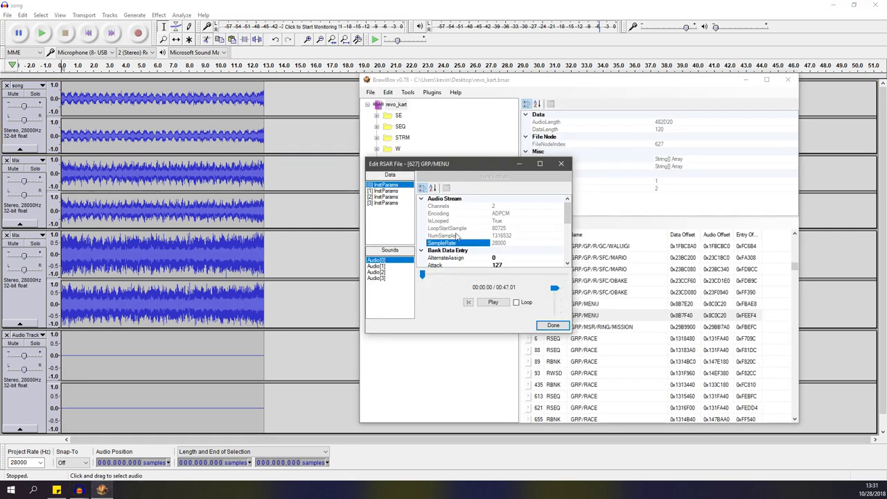
{"action": "key", "text": "alt+Tab"}
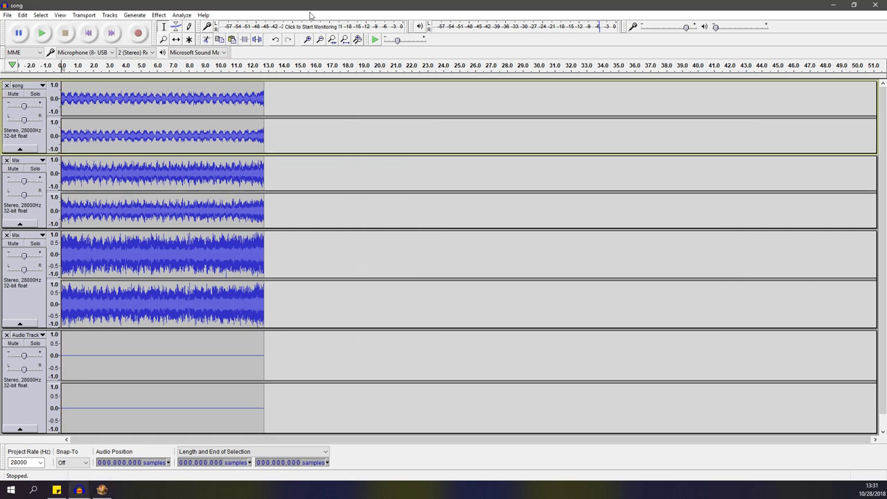
{"action": "left_click", "coordinate": [43, 33]}
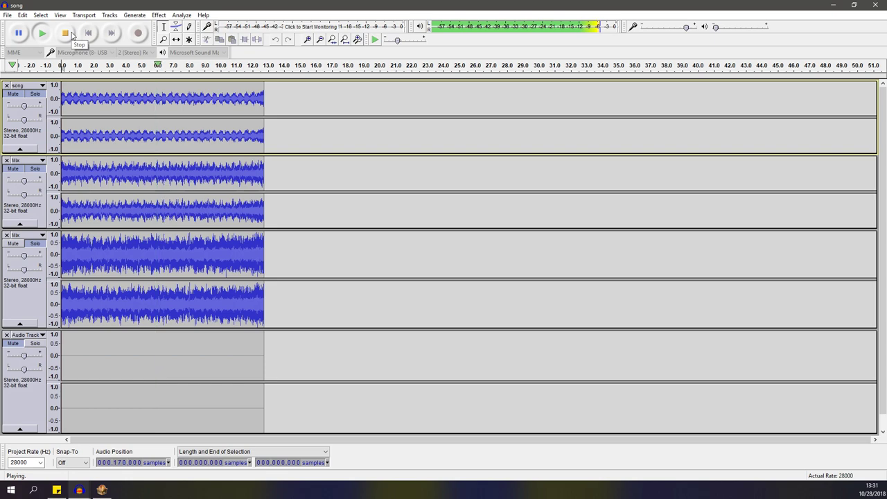
{"action": "left_click", "coordinate": [72, 35]}
{"action": "left_click", "coordinate": [103, 173]}
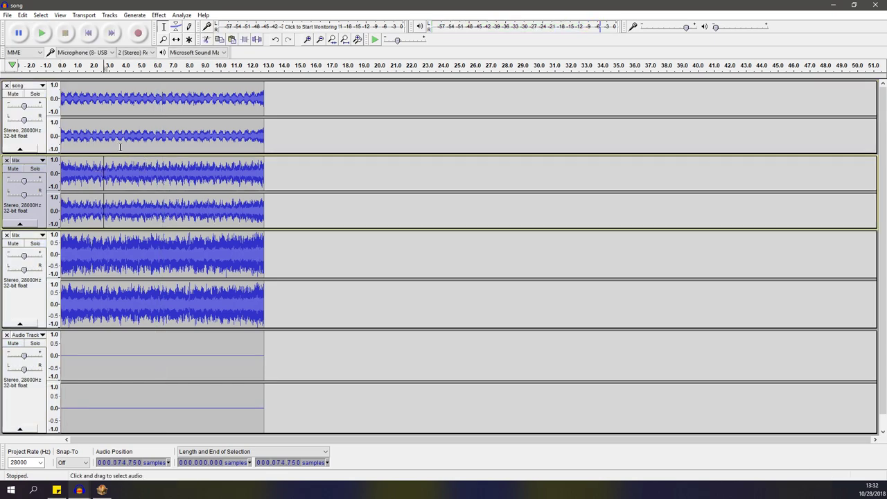
{"action": "left_click", "coordinate": [112, 104]}
Export the song track to the Desktop as layer0, a 16-bit WAV
{"action": "double_click", "coordinate": [104, 104]}
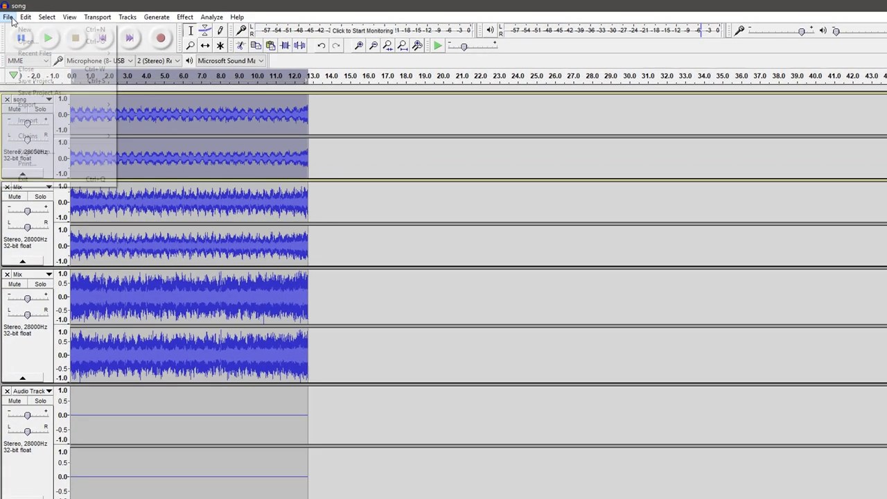
{"action": "left_click", "coordinate": [7, 14]}
{"action": "mouse_move", "coordinate": [45, 188]}
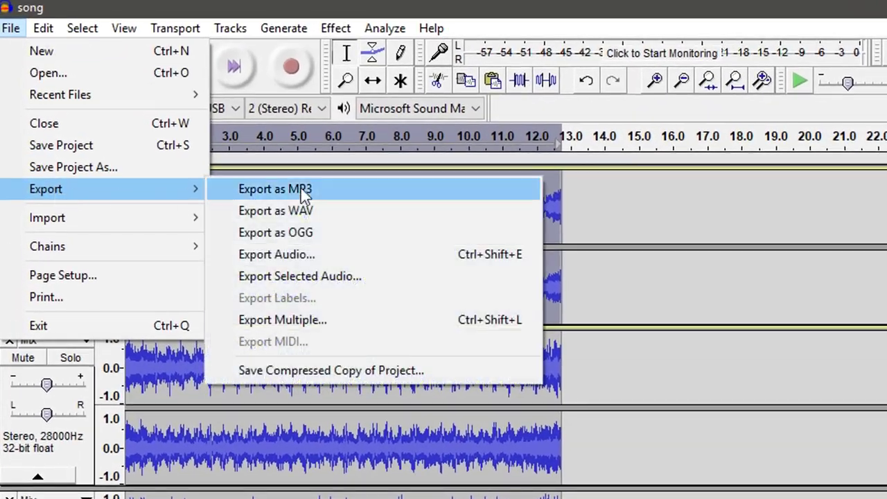
{"action": "left_click", "coordinate": [313, 279]}
{"action": "left_click", "coordinate": [52, 194]}
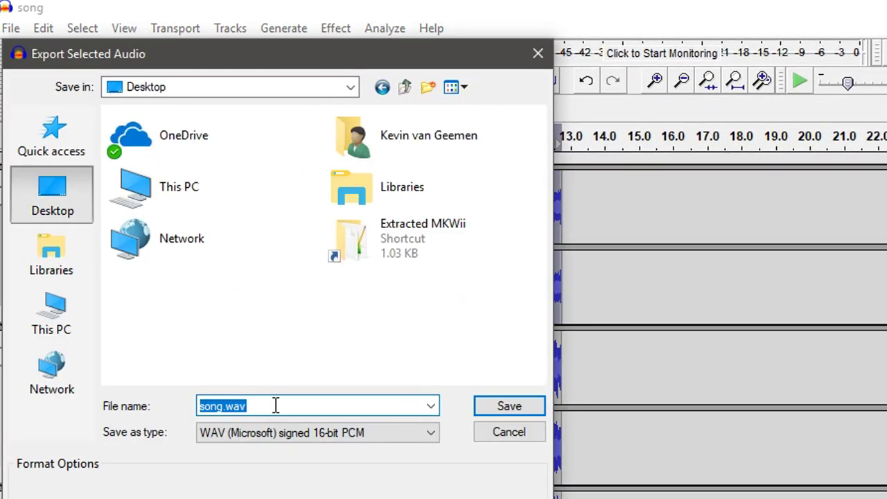
{"action": "left_click", "coordinate": [236, 434]}
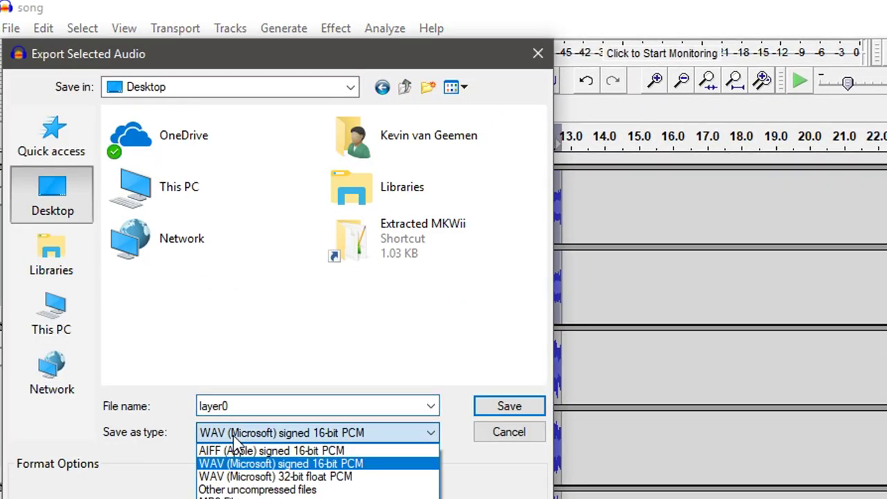
{"action": "left_click", "coordinate": [333, 463]}
{"action": "left_click", "coordinate": [497, 408]}
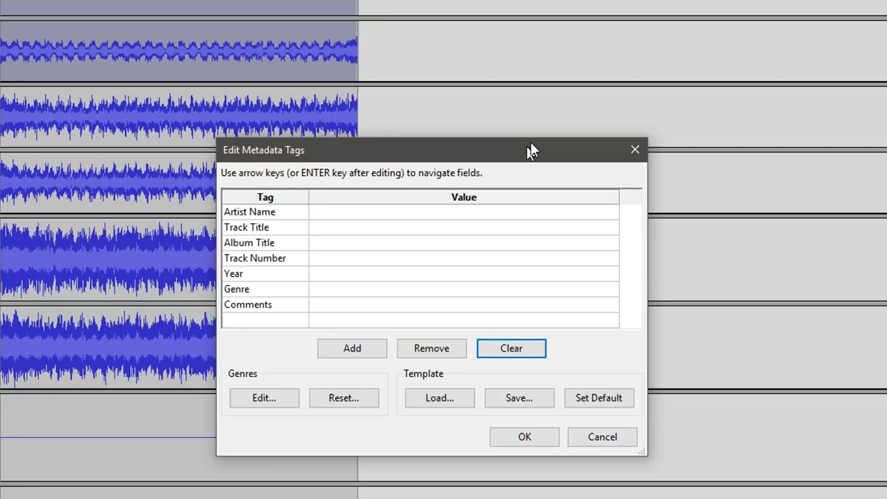
{"action": "mouse_move", "coordinate": [319, 97]}
{"action": "left_mouse_down"}
{"action": "mouse_move", "coordinate": [418, 81]}
{"action": "mouse_move", "coordinate": [422, 71]}
{"action": "left_mouse_up"}
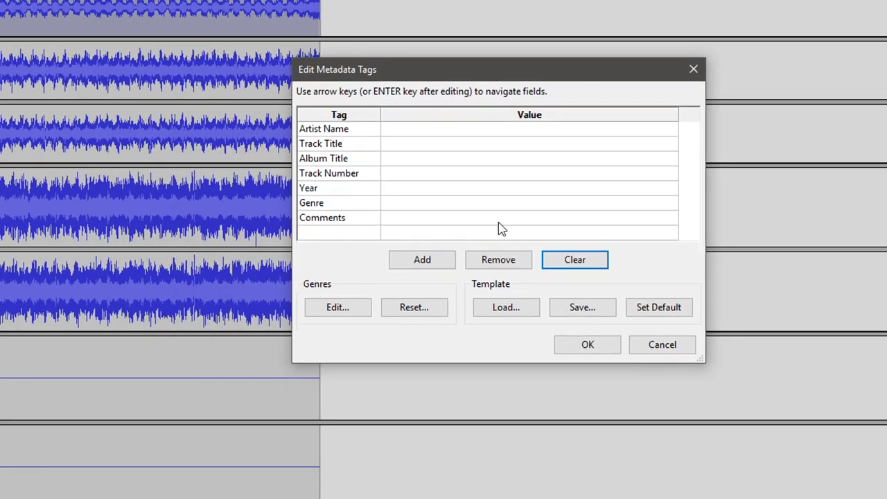
{"action": "left_click", "coordinate": [580, 347]}
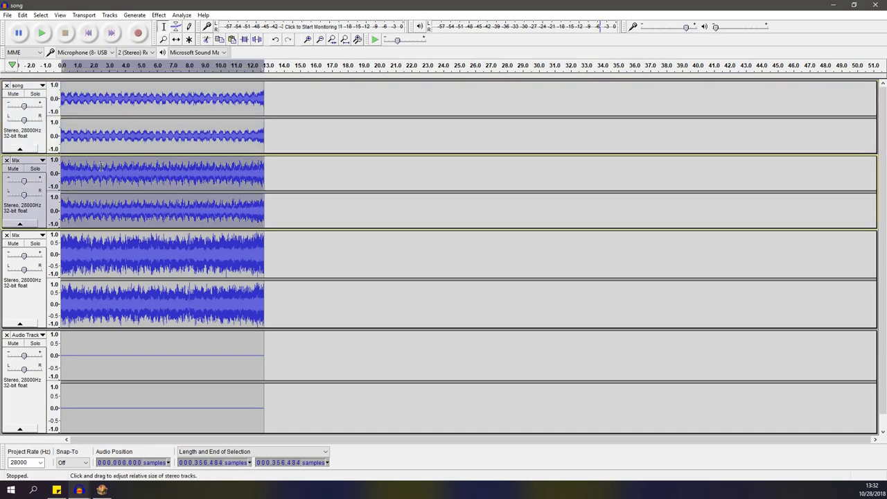
Export the first Mix track as layer1
{"action": "left_click", "coordinate": [8, 14]}
{"action": "left_click", "coordinate": [228, 129]}
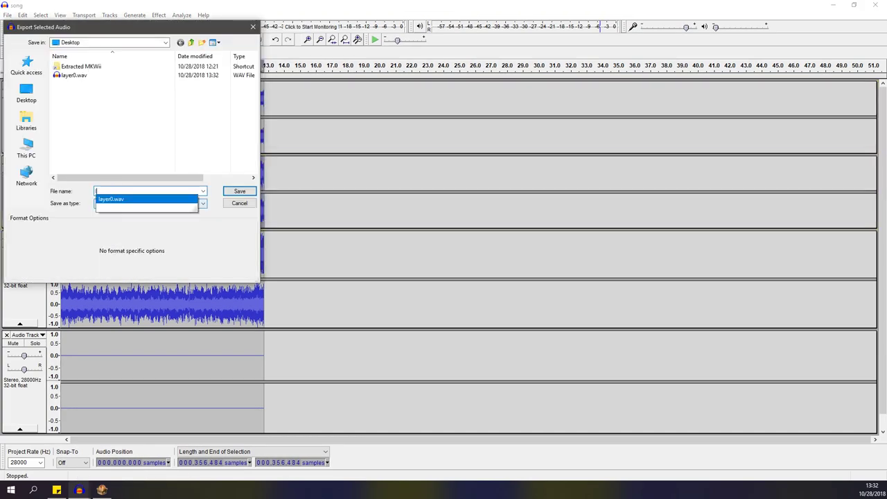
{"action": "type", "text": "layer1"}
{"action": "key", "text": "Return"}
{"action": "left_click", "coordinate": [420, 334]}
Export the second Mix track as layer2 and the silent track as layer3
{"action": "left_click", "coordinate": [6, 14]}
{"action": "left_click", "coordinate": [122, 113]}
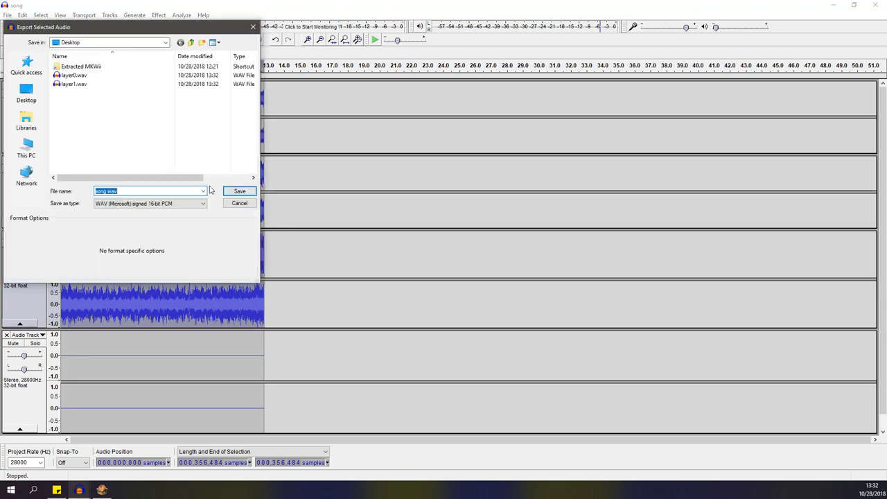
{"action": "type", "text": "layer2"}
{"action": "key", "text": "Return"}
{"action": "left_click", "coordinate": [7, 14]}
{"action": "left_click", "coordinate": [138, 134]}
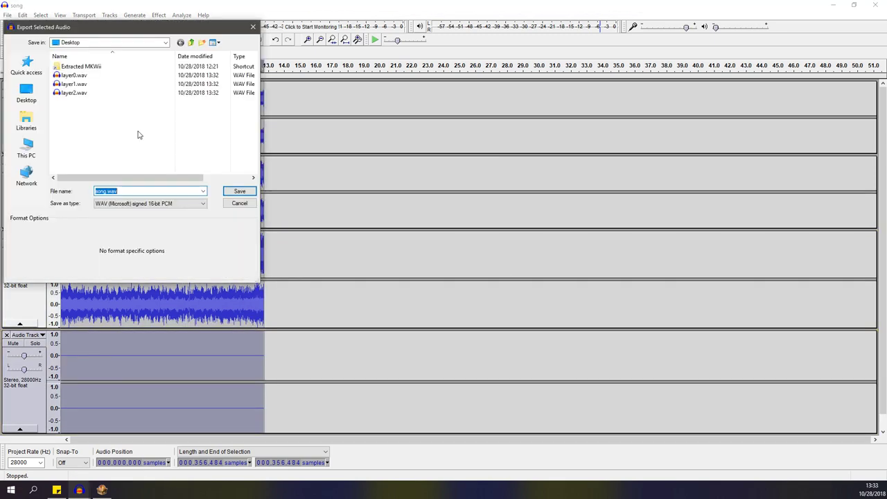
{"action": "type", "text": "layer3"}
{"action": "key", "text": "Return"}
{"action": "left_click", "coordinate": [420, 334]}
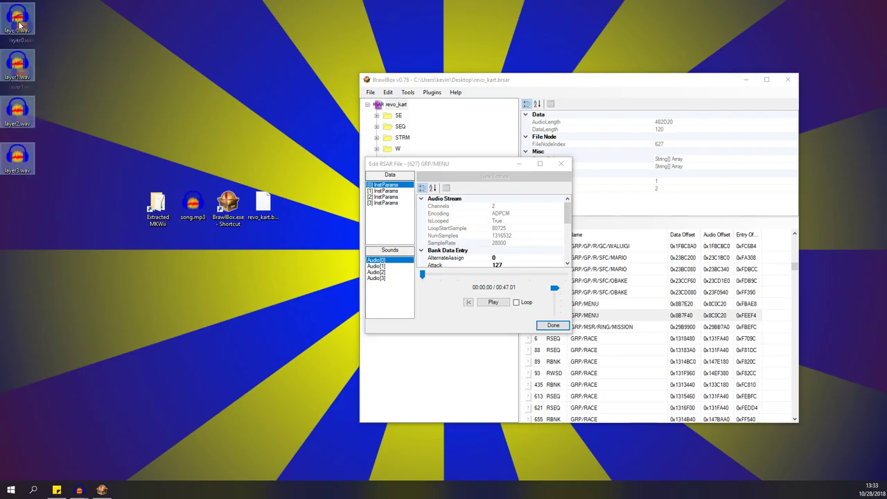
Gather the four layer WAV files together on the desktop
{"action": "left_click_drag", "start_coordinate": [19, 25], "coordinate": [54, 163]}
{"action": "left_click_drag", "start_coordinate": [101, 122], "coordinate": [32, 345]}
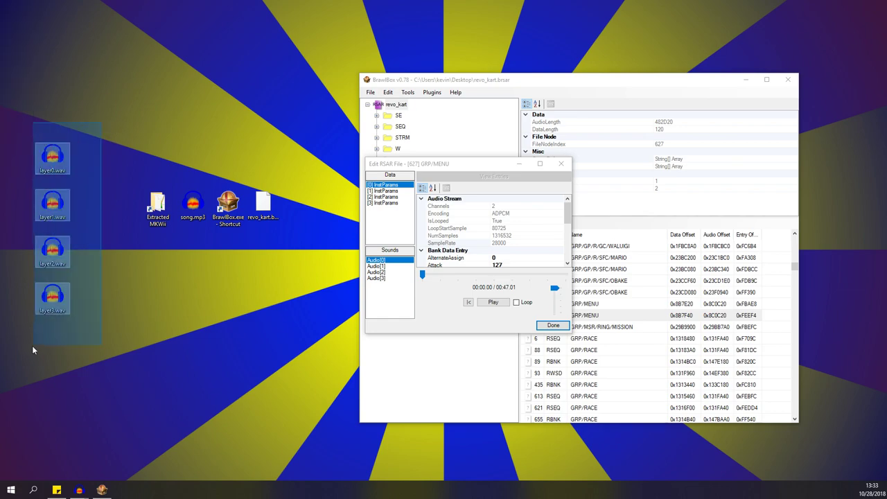
{"action": "left_click", "coordinate": [258, 331]}
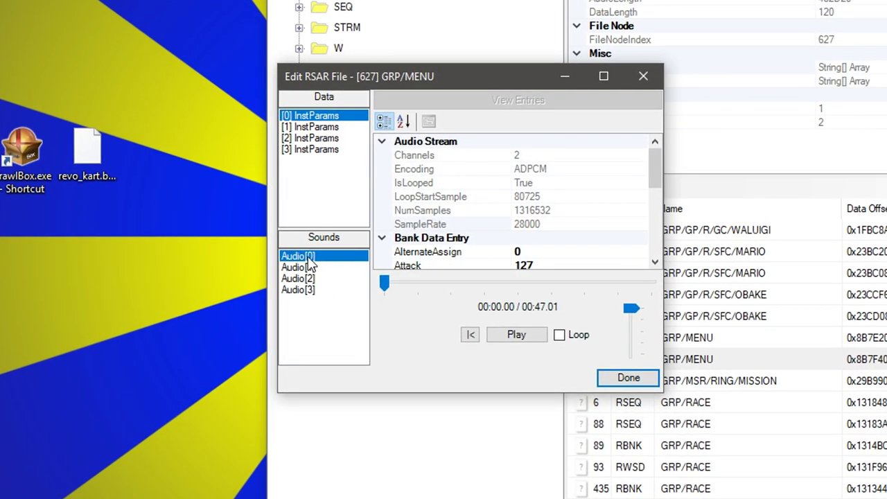
Replace the first menu sound with layer0.wav, looped from zero
{"action": "right_click", "coordinate": [286, 256]}
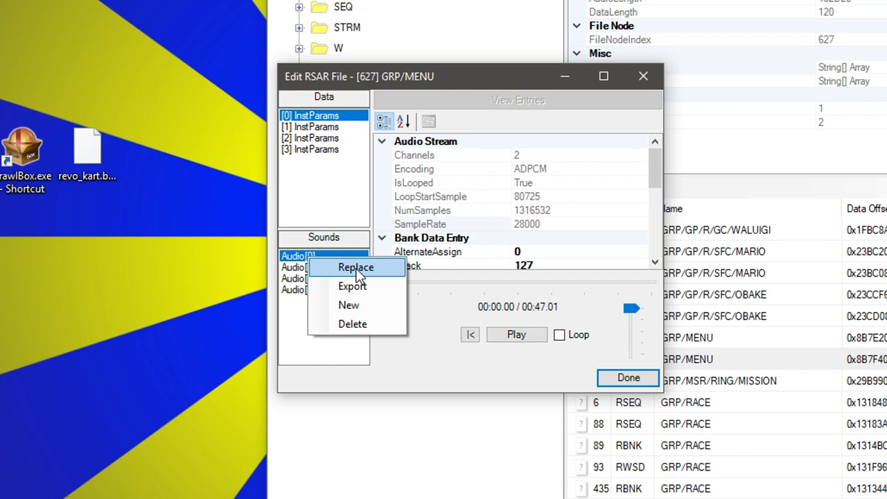
{"action": "left_click", "coordinate": [319, 266]}
{"action": "double_click", "coordinate": [478, 281]}
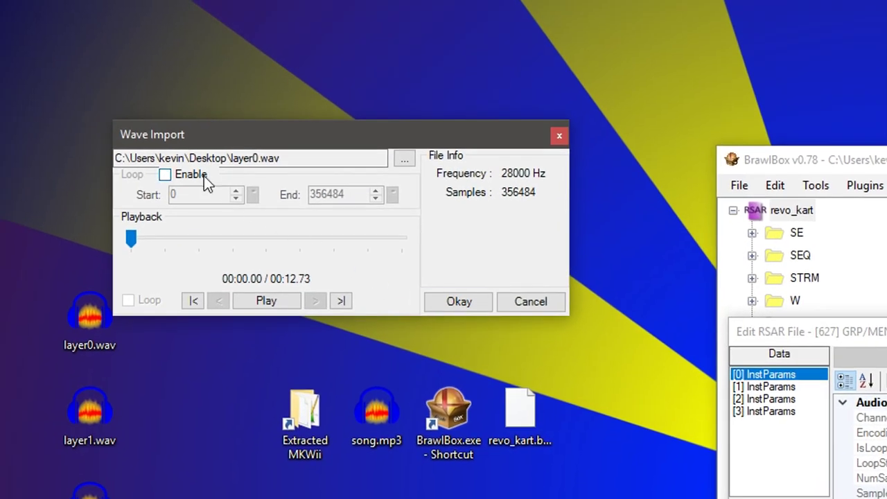
{"action": "left_click", "coordinate": [167, 174]}
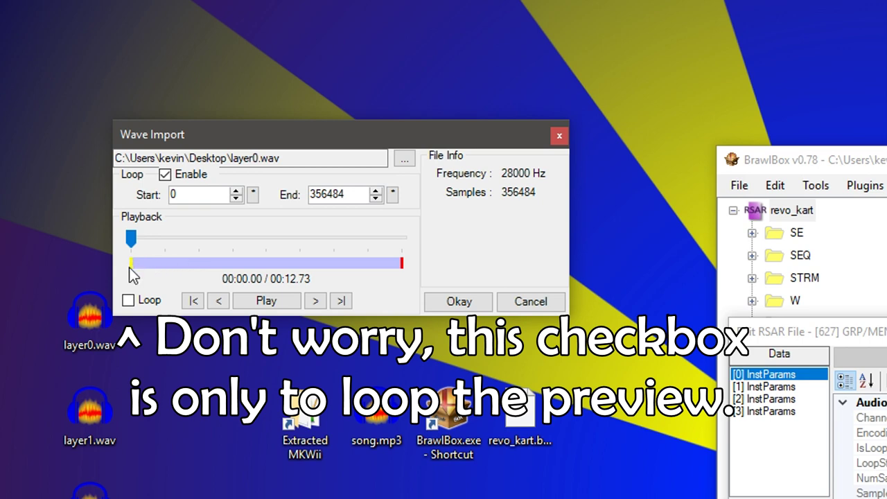
{"action": "left_click_drag", "start_coordinate": [131, 263], "coordinate": [148, 263]}
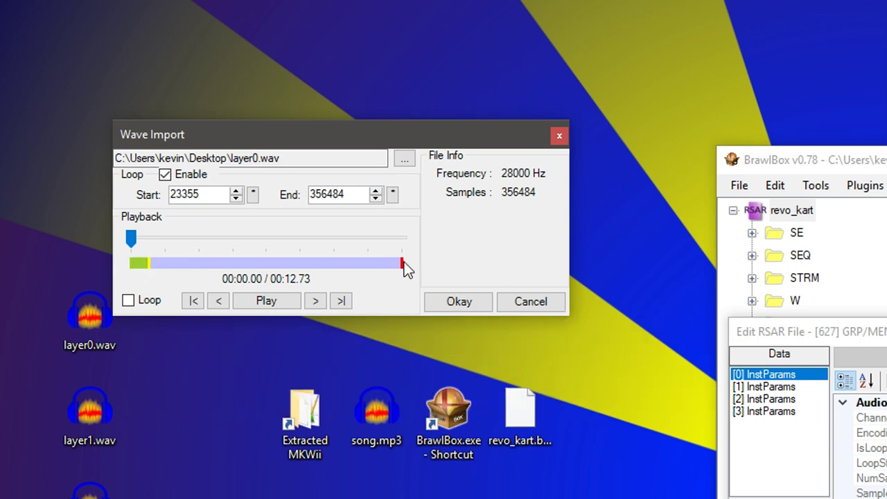
{"action": "left_click", "coordinate": [252, 195]}
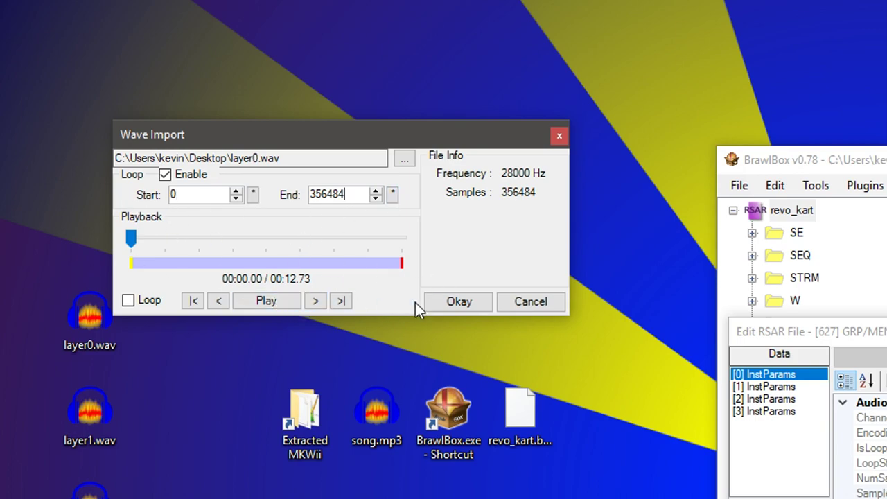
{"action": "left_click", "coordinate": [446, 302]}
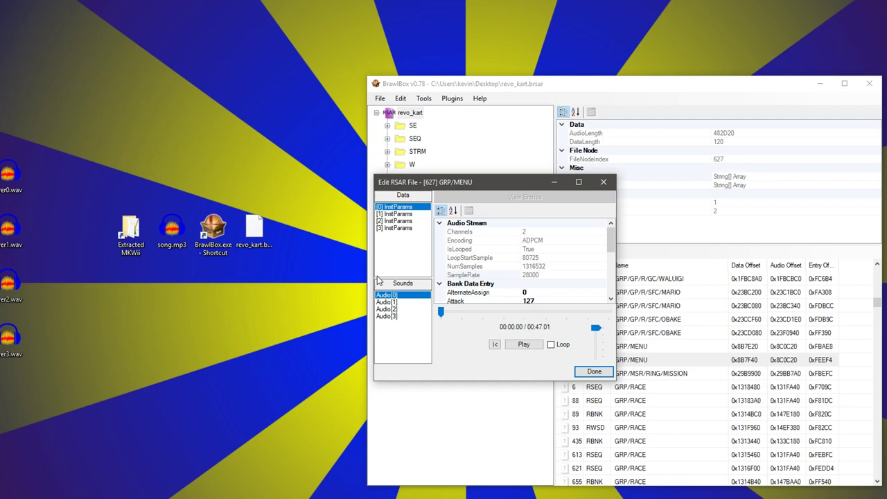
Replace the second sound with layer1.wav and the fourth with layer3.wav
{"action": "left_click", "coordinate": [394, 302]}
{"action": "right_click", "coordinate": [394, 302]}
{"action": "left_click", "coordinate": [430, 309]}
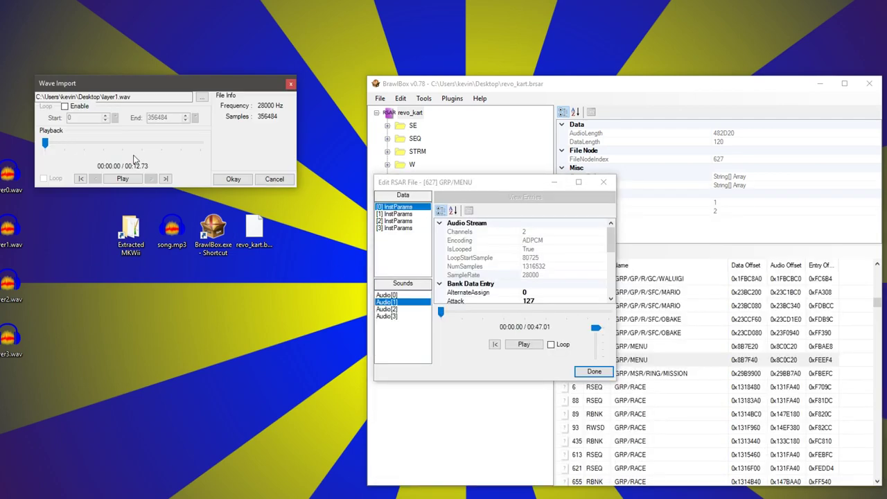
{"action": "left_click", "coordinate": [232, 177]}
{"action": "right_click", "coordinate": [395, 317]}
{"action": "left_click", "coordinate": [426, 323]}
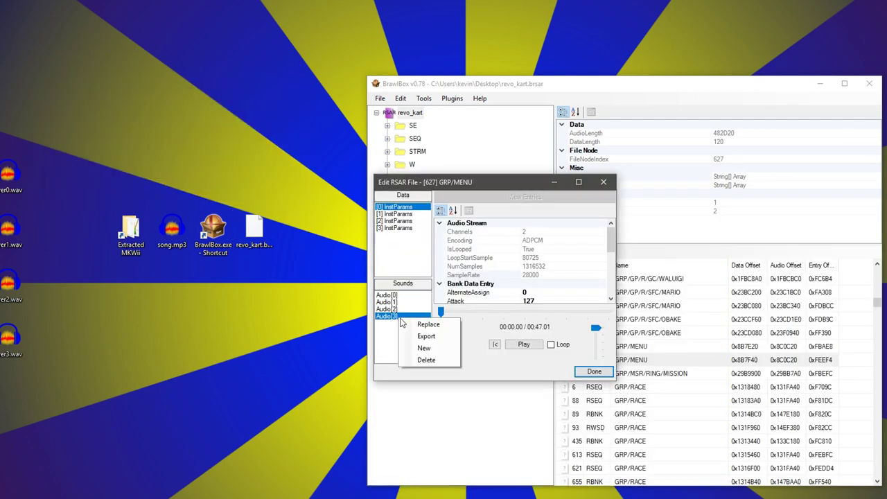
{"action": "left_click", "coordinate": [262, 207]}
Close the sound bank editor and save the modified revo_kart.brsar
{"action": "left_click", "coordinate": [594, 372]}
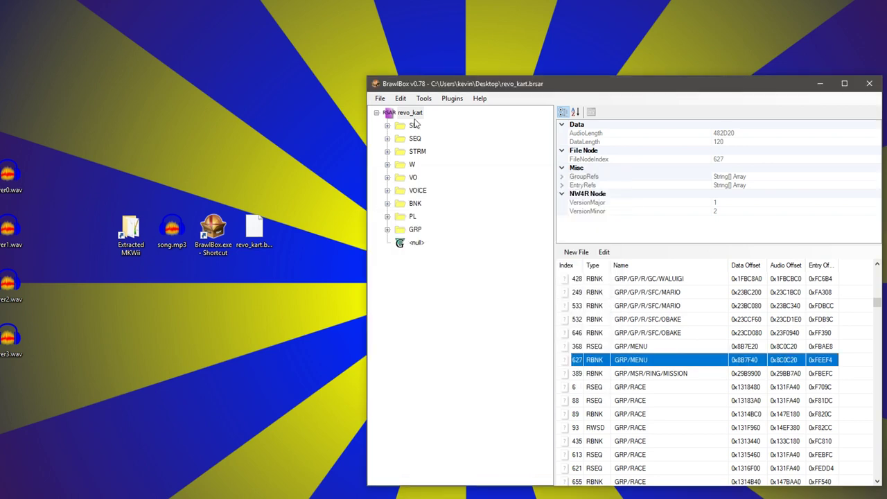
{"action": "left_click", "coordinate": [379, 99]}
{"action": "left_click", "coordinate": [396, 134]}
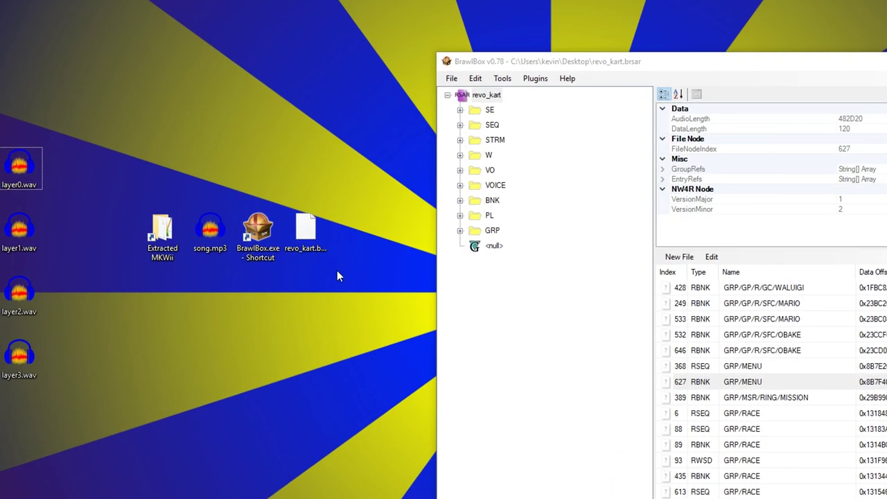
{"action": "left_click_drag", "start_coordinate": [337, 276], "coordinate": [570, 191]}
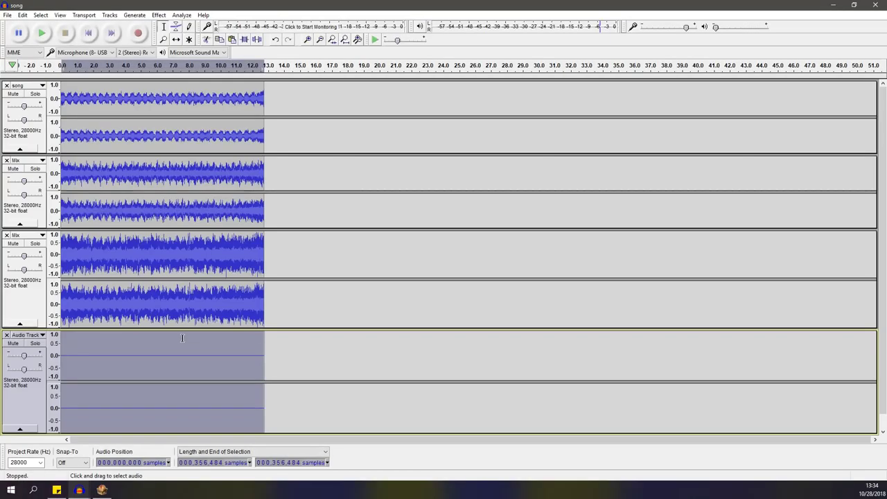
Set play positions in the song and third mix layer, then minimize Audacity
{"action": "left_click", "coordinate": [167, 137]}
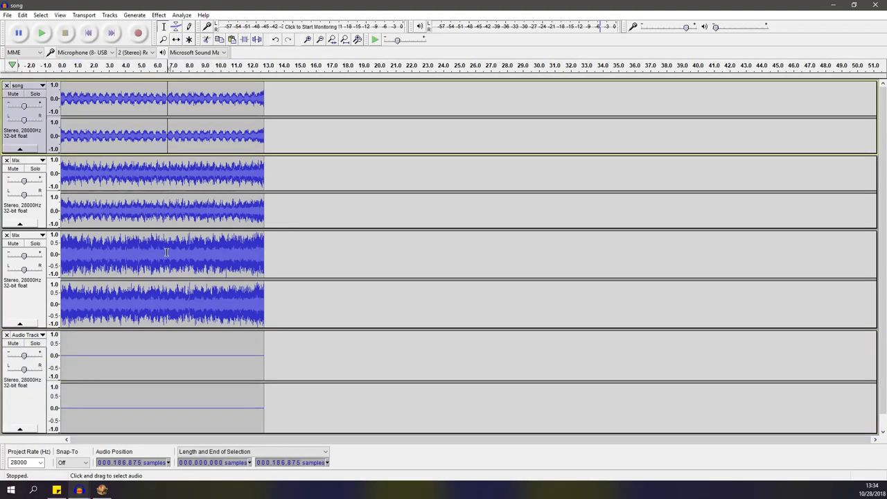
{"action": "left_click", "coordinate": [165, 251]}
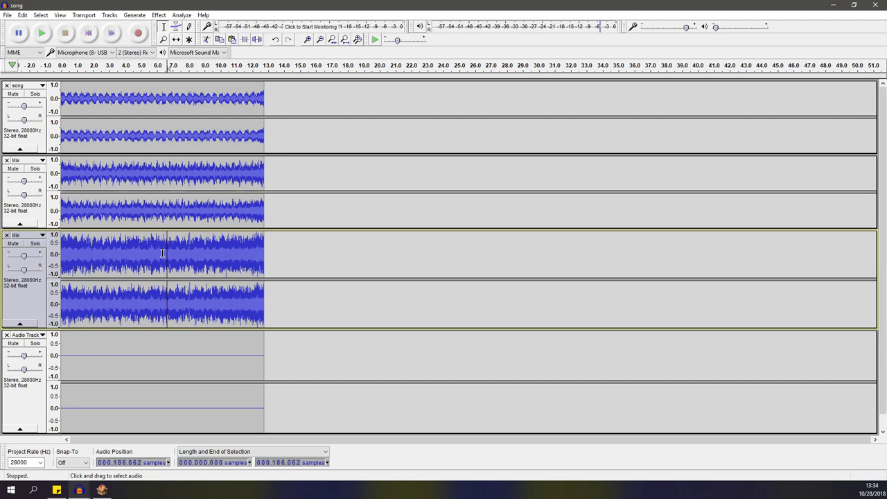
{"action": "left_click", "coordinate": [830, 5]}
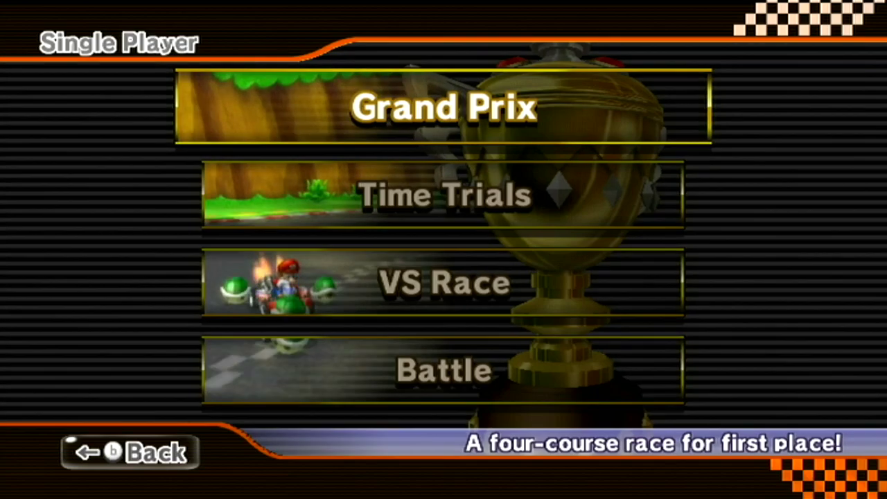
Browse the Single Player modes and start a Grand Prix to reach Select Character
{"action": "key", "text": "Down"}
{"action": "key", "text": "Down"}
{"action": "key", "text": "Down"}
{"action": "key", "text": "Up"}
{"action": "key", "text": "Up"}
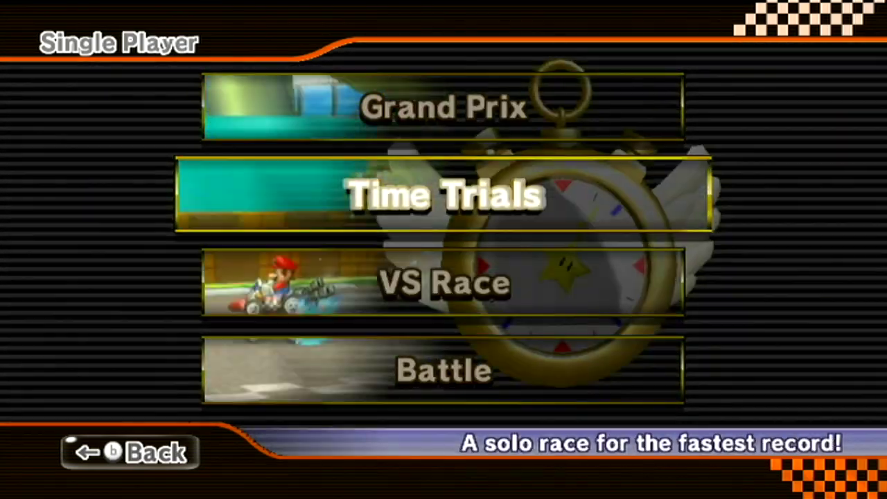
{"action": "key", "text": "Down"}
{"action": "key", "text": "Down"}
{"action": "key", "text": "Down"}
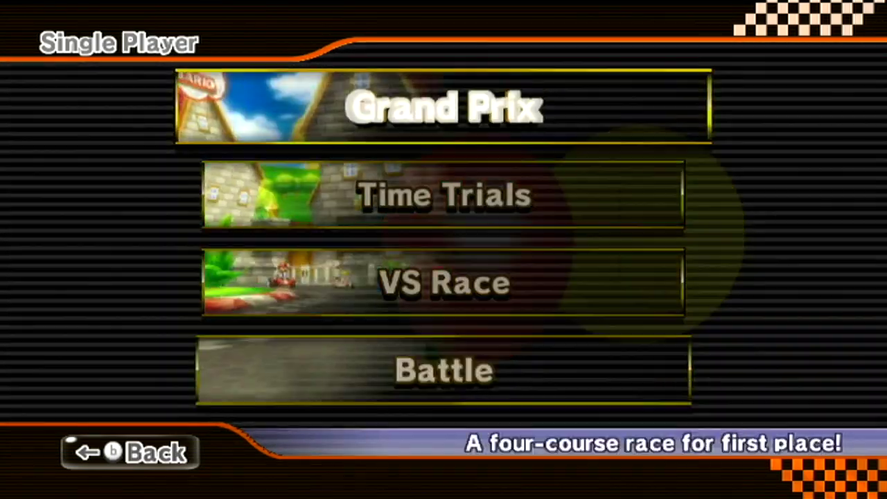
{"action": "key", "text": "Down"}
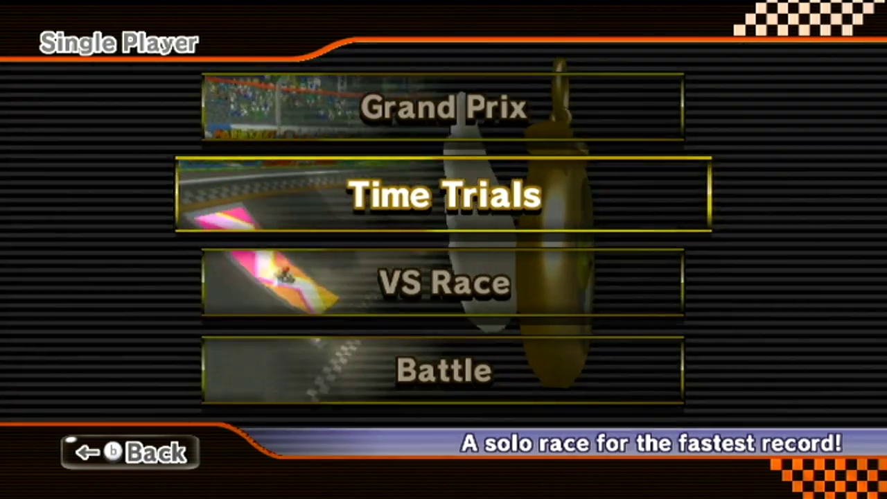
{"action": "key", "text": "Up"}
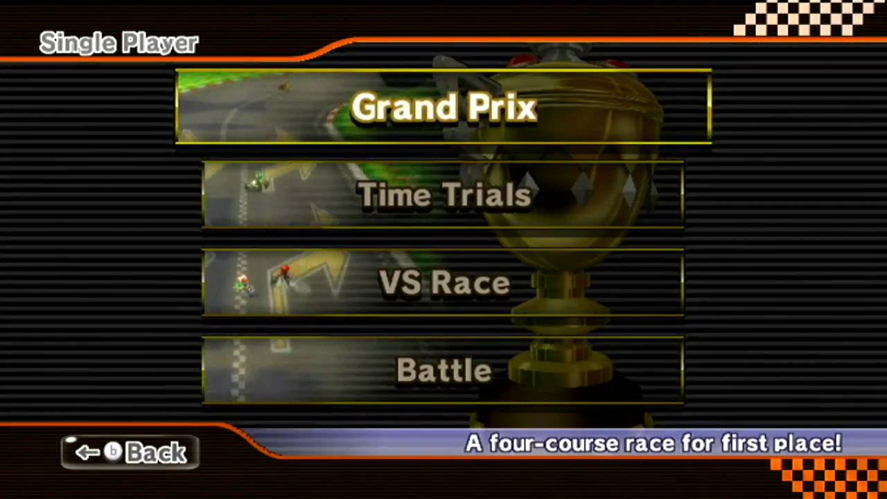
{"action": "key", "text": "Return"}
{"action": "key", "text": "Return"}
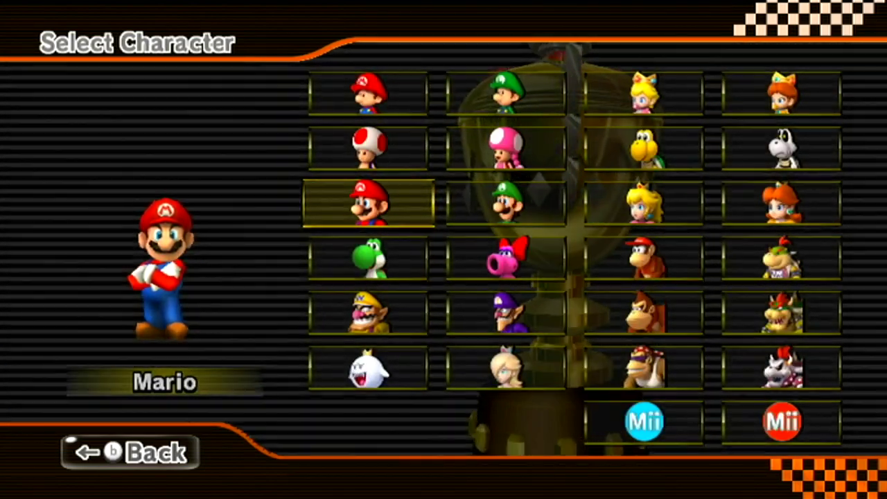
Pick King Boo as the racer with the Flame Flyer and manual drifting
{"action": "key", "text": "Down"}
{"action": "key", "text": "Down"}
{"action": "key", "text": "Right"}
{"action": "key", "text": "Down"}
{"action": "key", "text": "Left"}
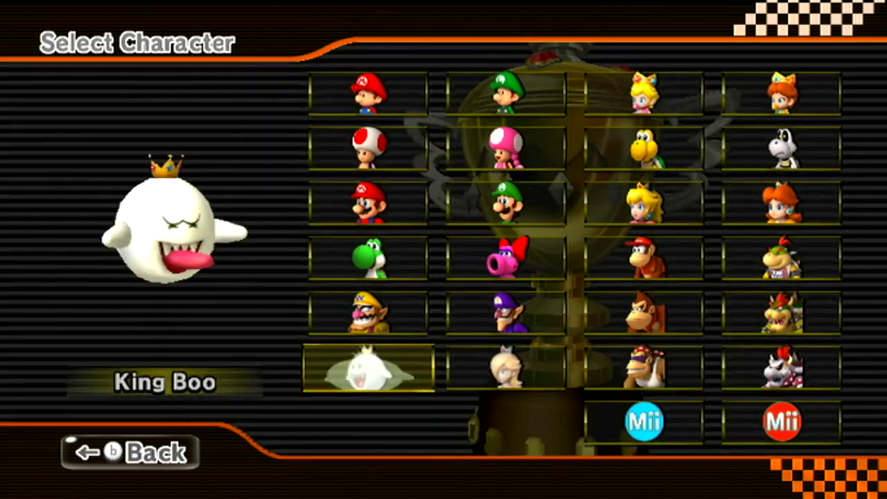
{"action": "key", "text": "Return"}
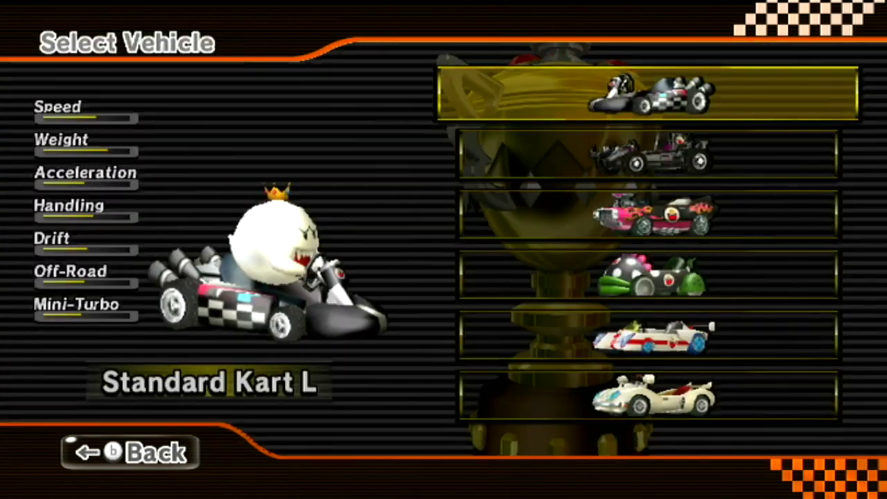
{"action": "key", "text": "Down"}
{"action": "key", "text": "Down"}
{"action": "key", "text": "Return"}
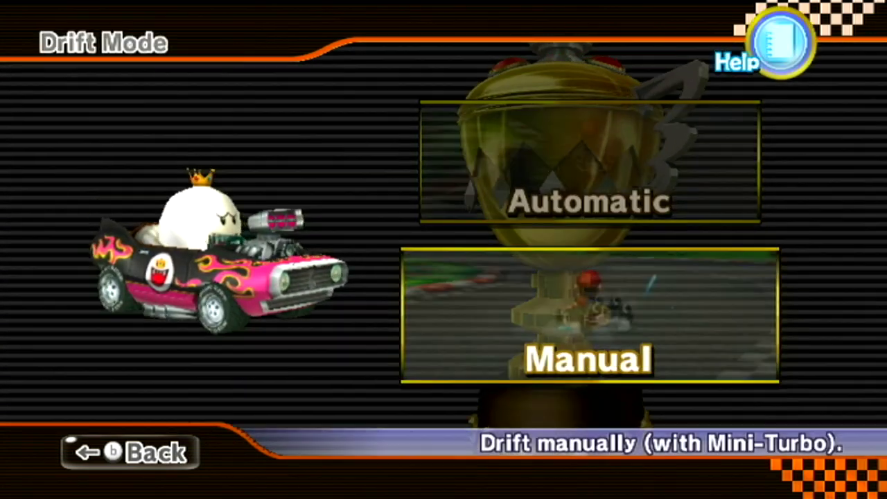
{"action": "key", "text": "Return"}
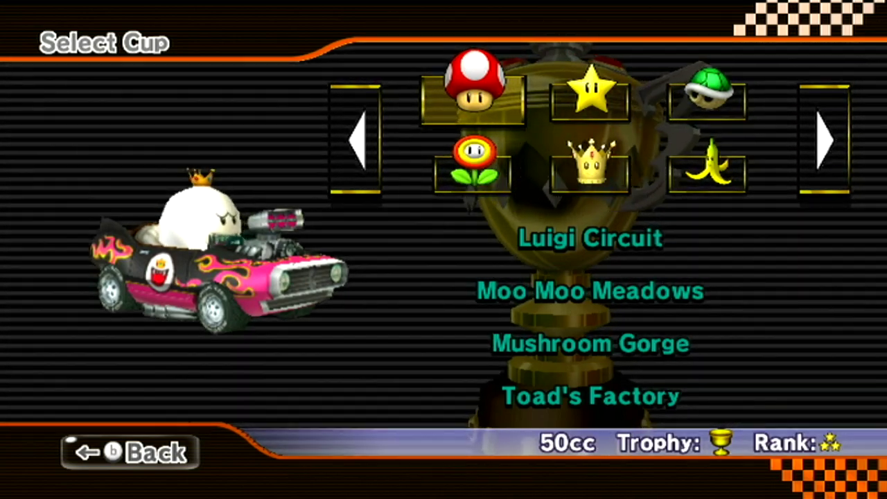
Browse the cups to Special Cup, then back out to the Single Player menu
{"action": "key", "text": "Right"}
{"action": "key", "text": "Down"}
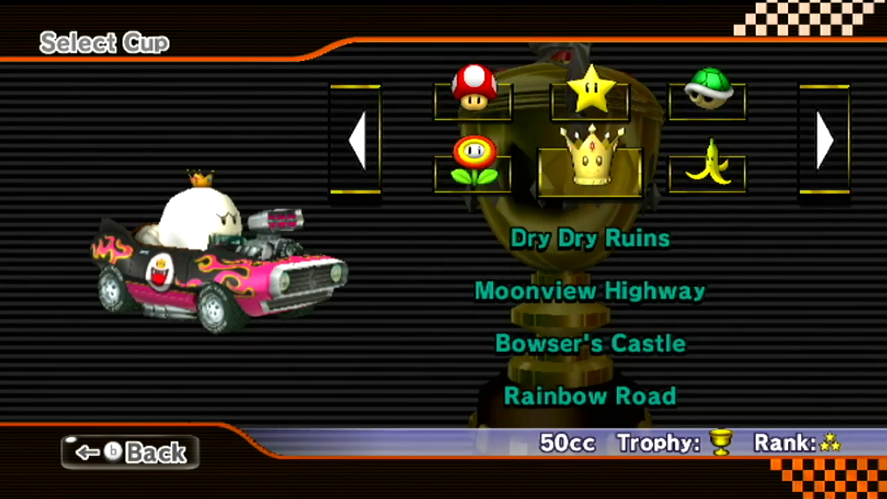
{"action": "key", "text": "Escape"}
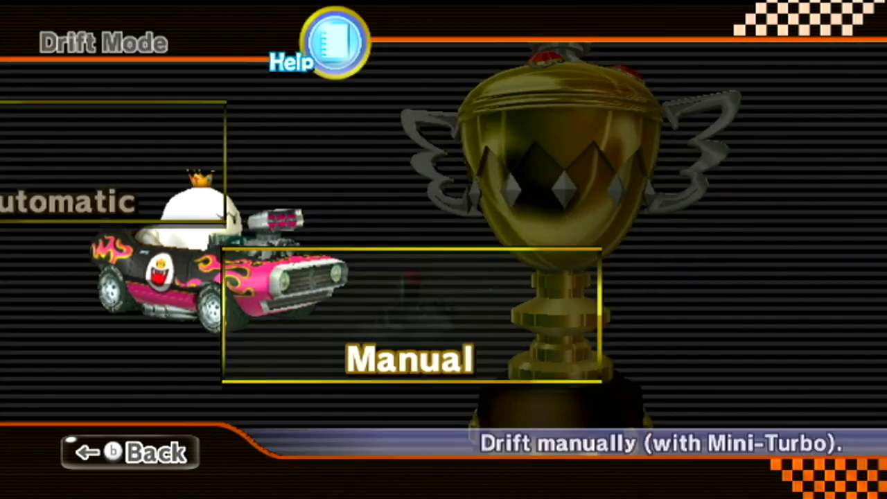
{"action": "key", "text": "Escape"}
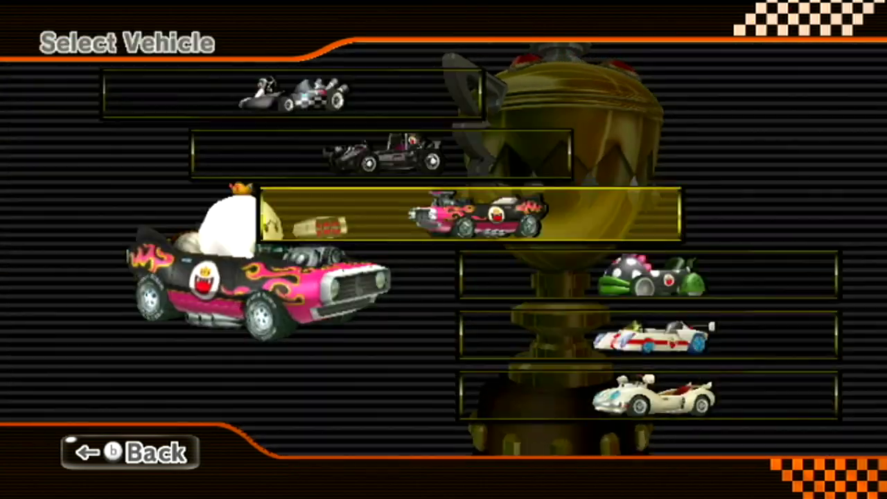
{"action": "key", "text": "Escape"}
{"action": "key", "text": "Escape"}
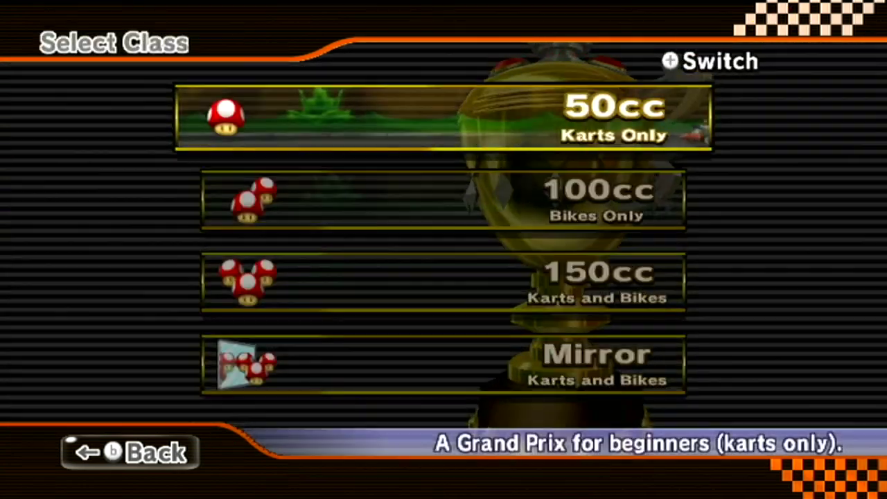
{"action": "key", "text": "Escape"}
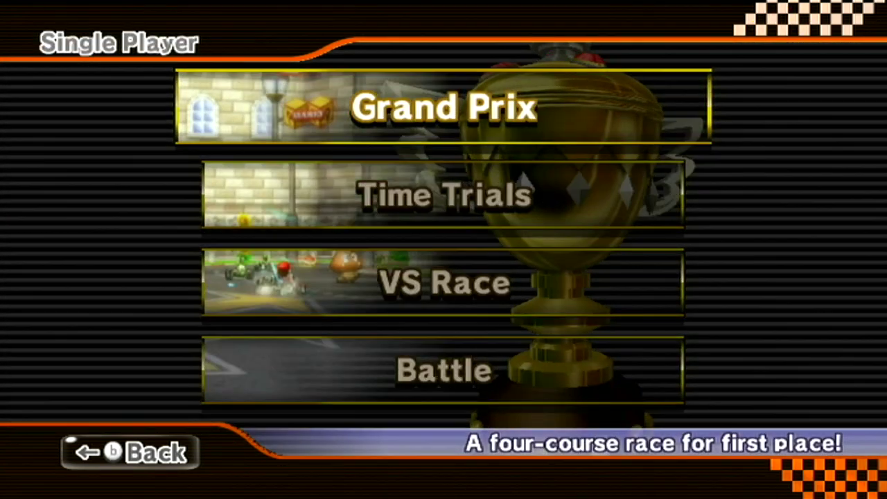